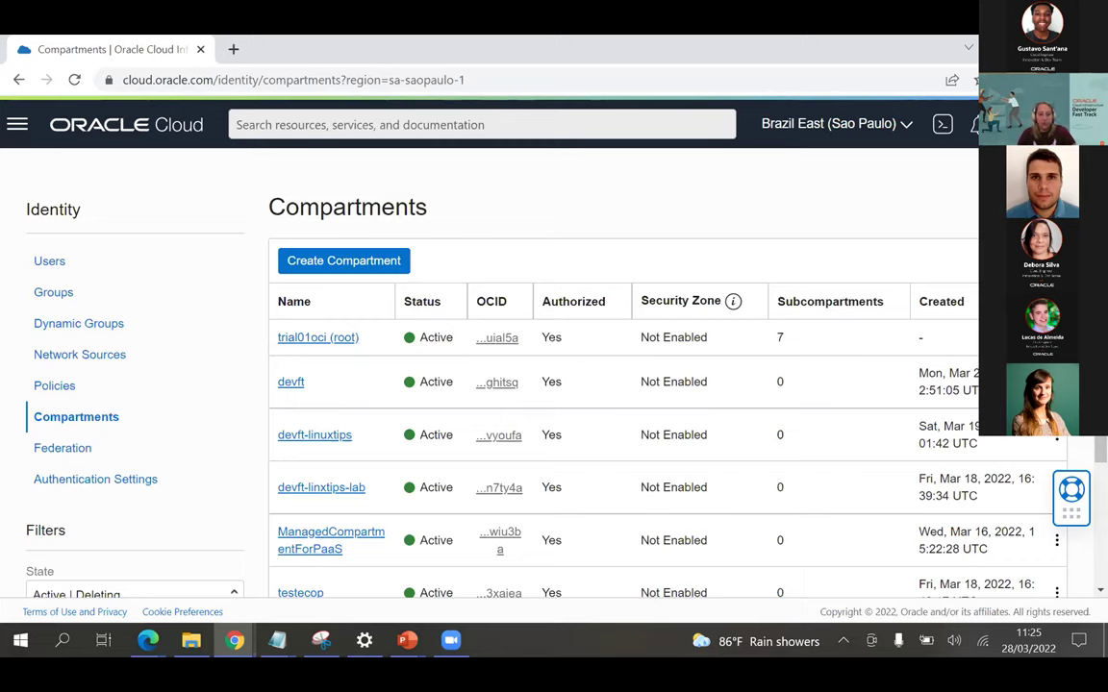
Step: Open the details of the devft compartment and select its name
click(293, 384)
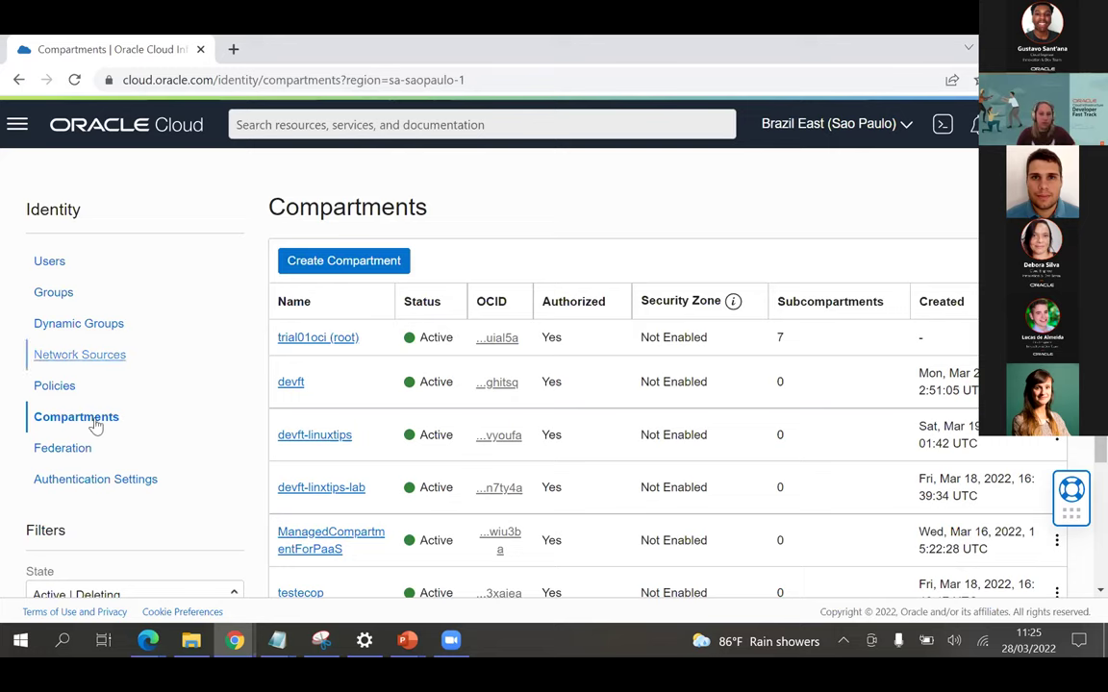
click(290, 385)
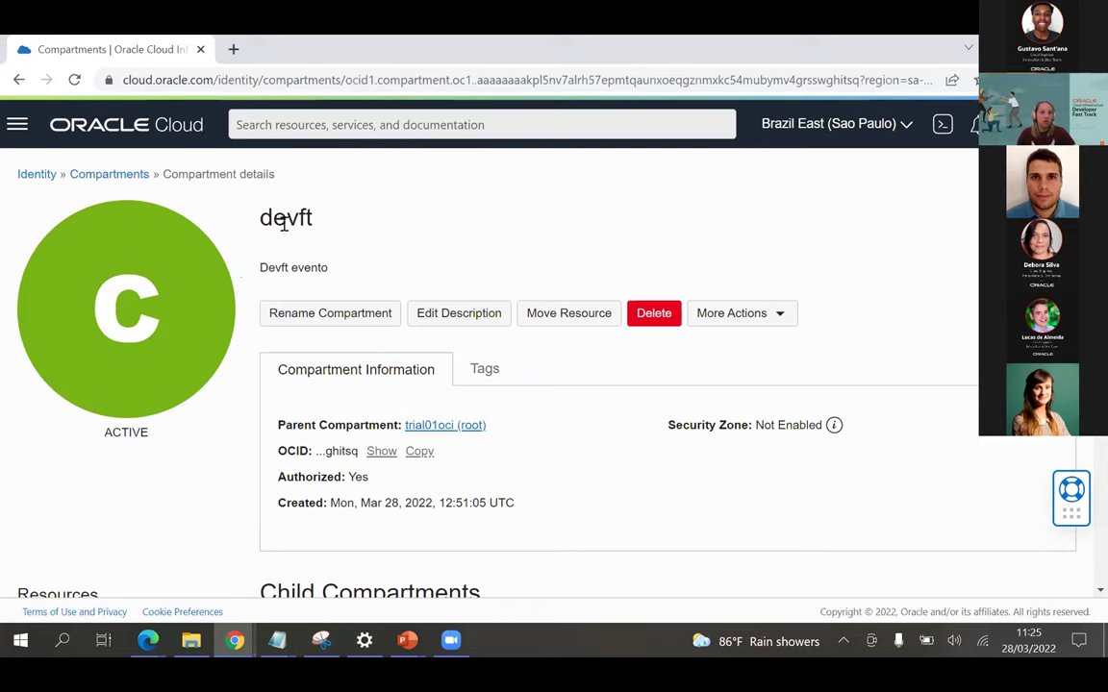
drag(256, 218, 353, 222)
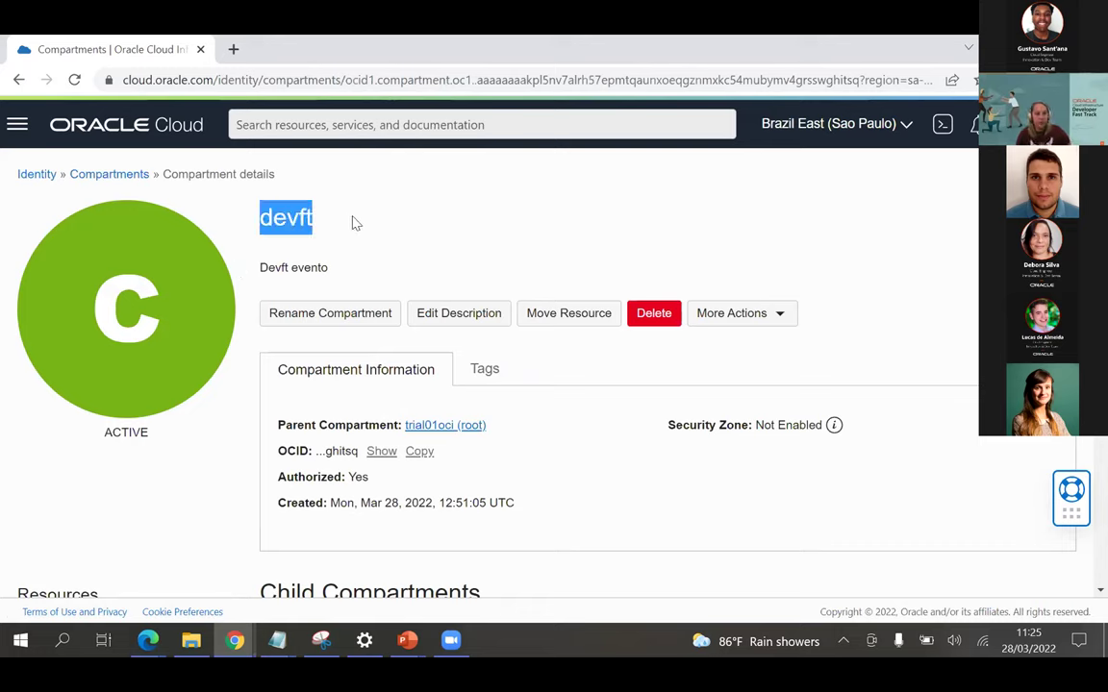
Step: Switch to the informacoes.txt notes in Notepad, and copy the devft compartment's OCID from its details page
key(alt+Tab)
key(alt+Tab)
key(alt+Tab)
key(alt+Tab)
key(alt+Tab)
key(alt+Tab)
key(alt+Tab)
key(alt+Tab)
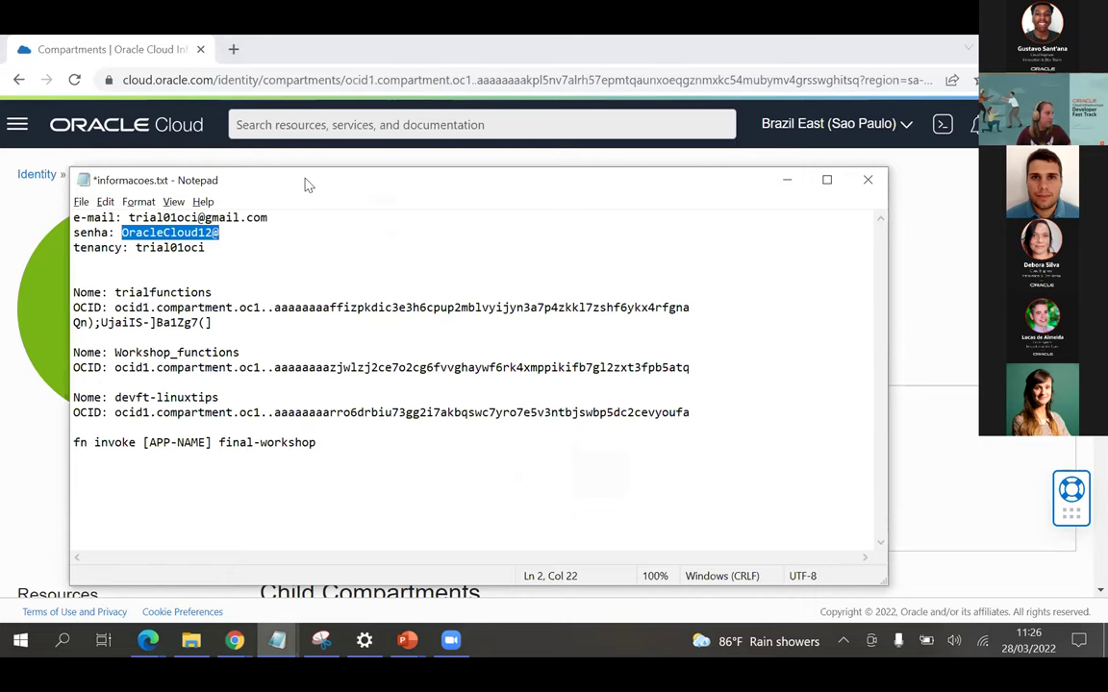
key(alt+Tab)
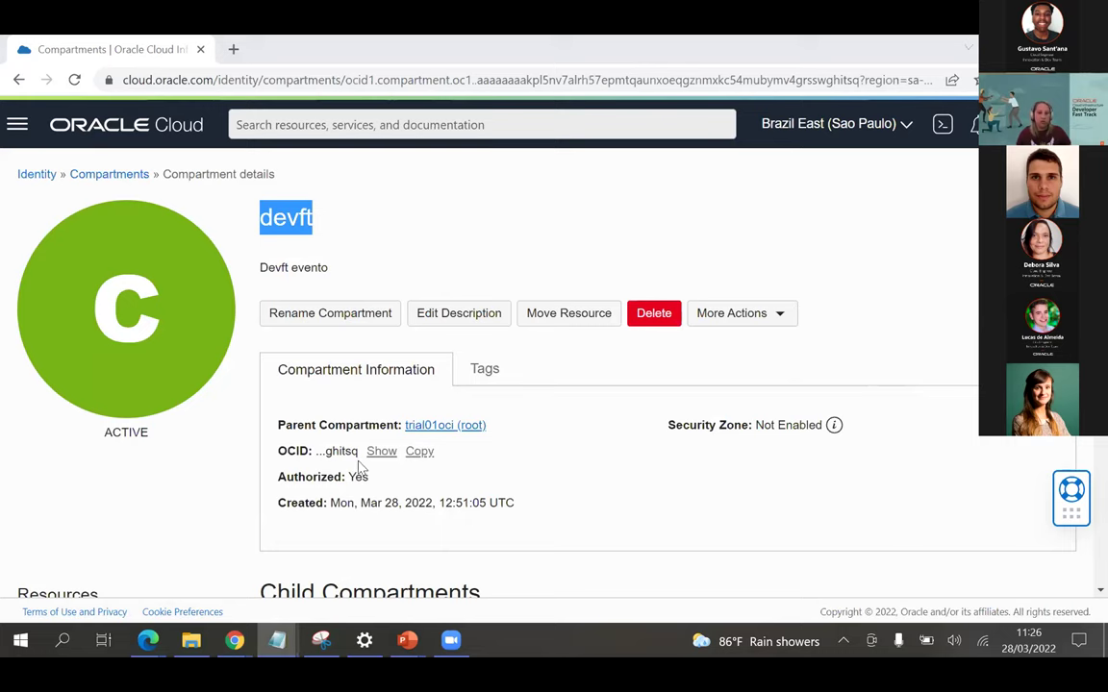
click(419, 451)
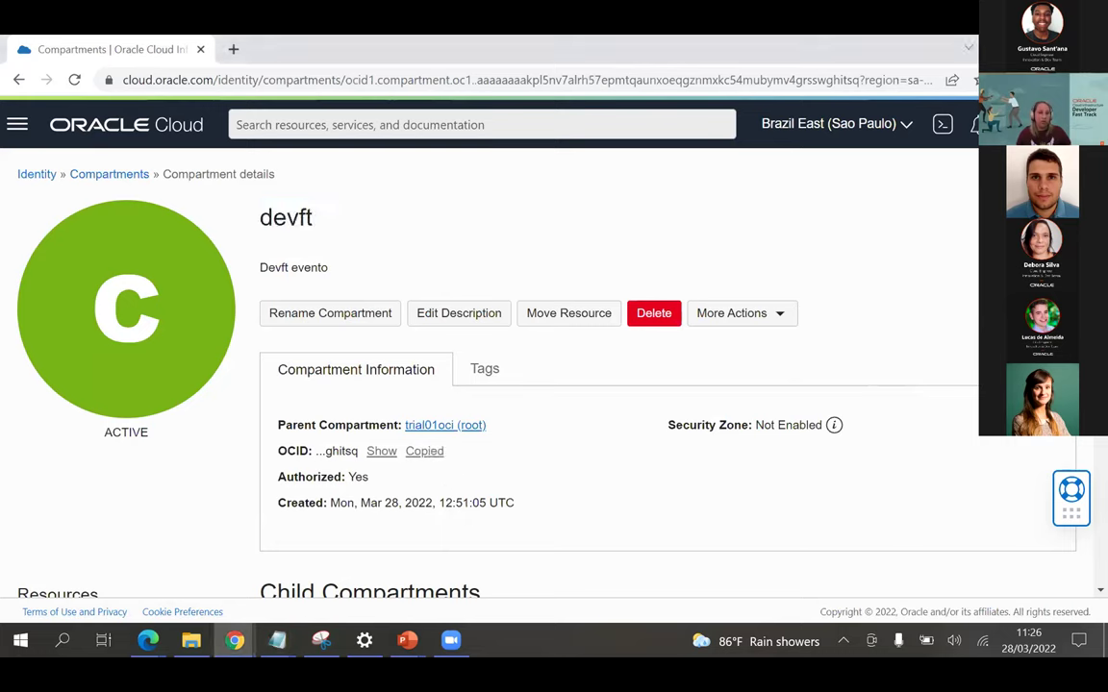
key(alt+Tab)
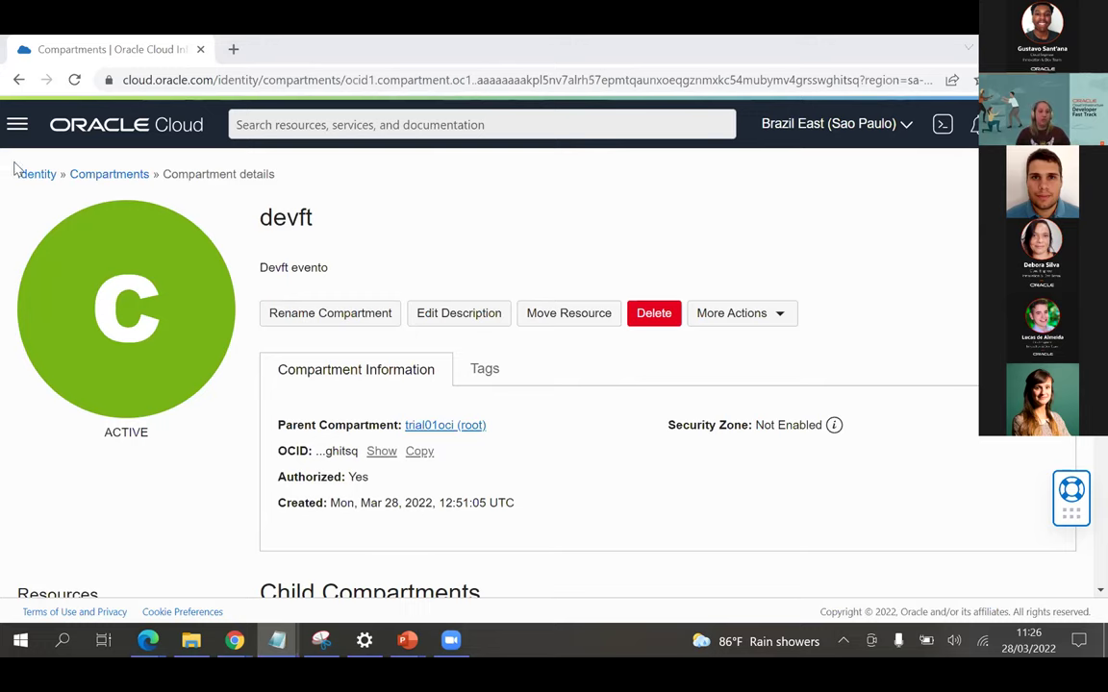
Step: Open the Resource Manager stacks list under Developer Services and set its compartment to devft
click(17, 124)
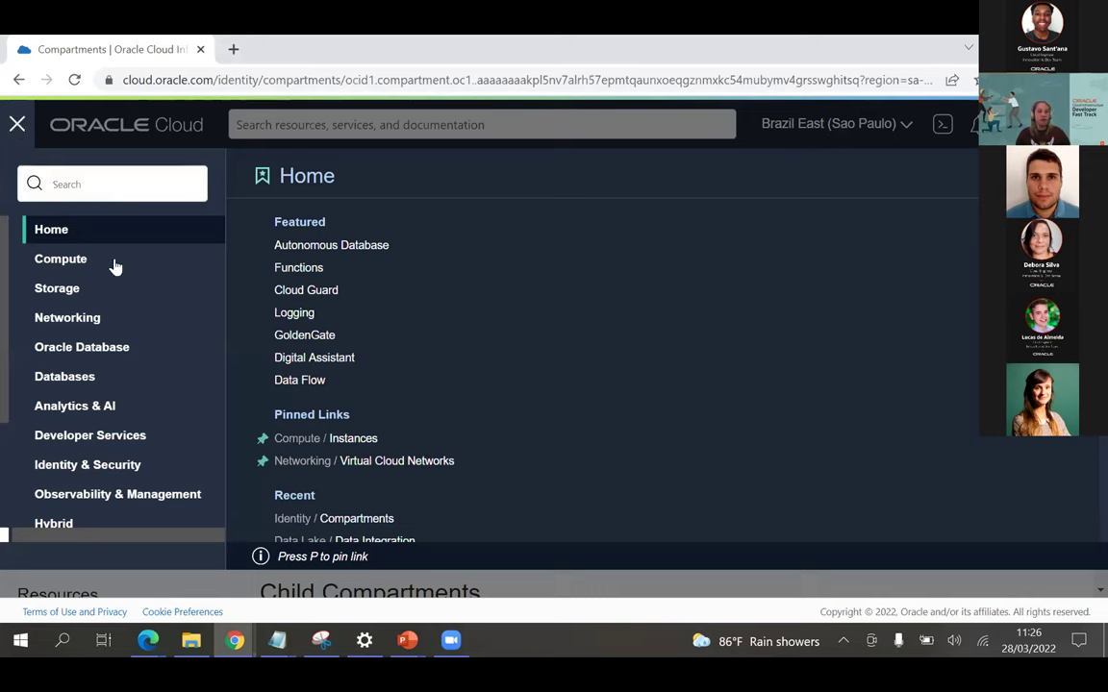
click(96, 438)
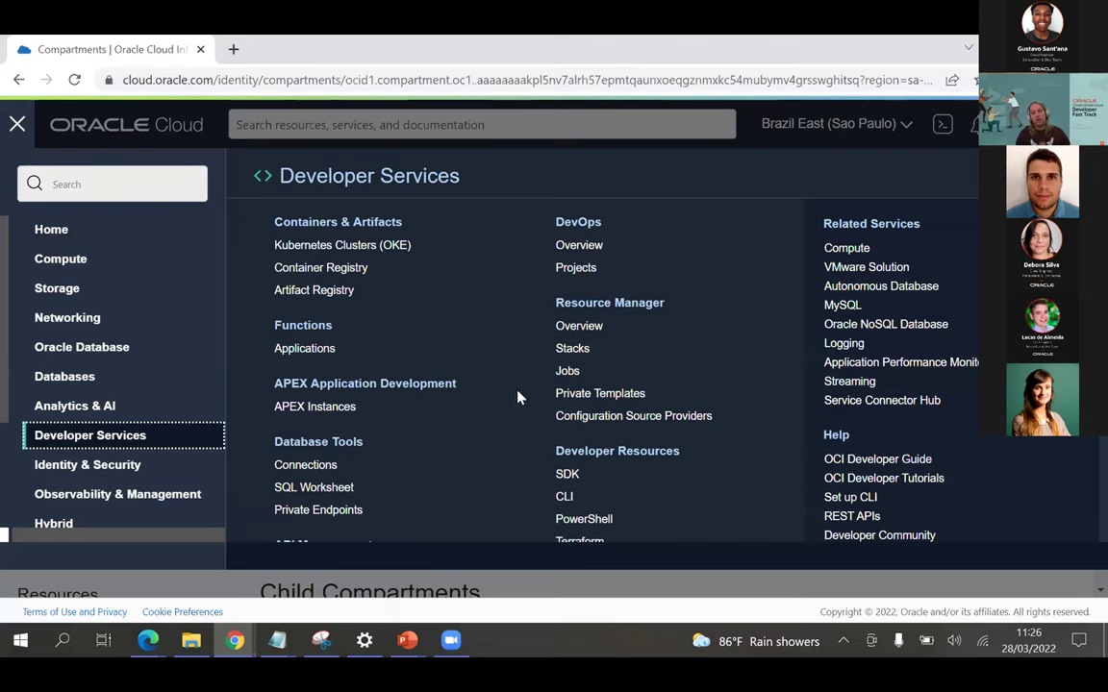
click(572, 350)
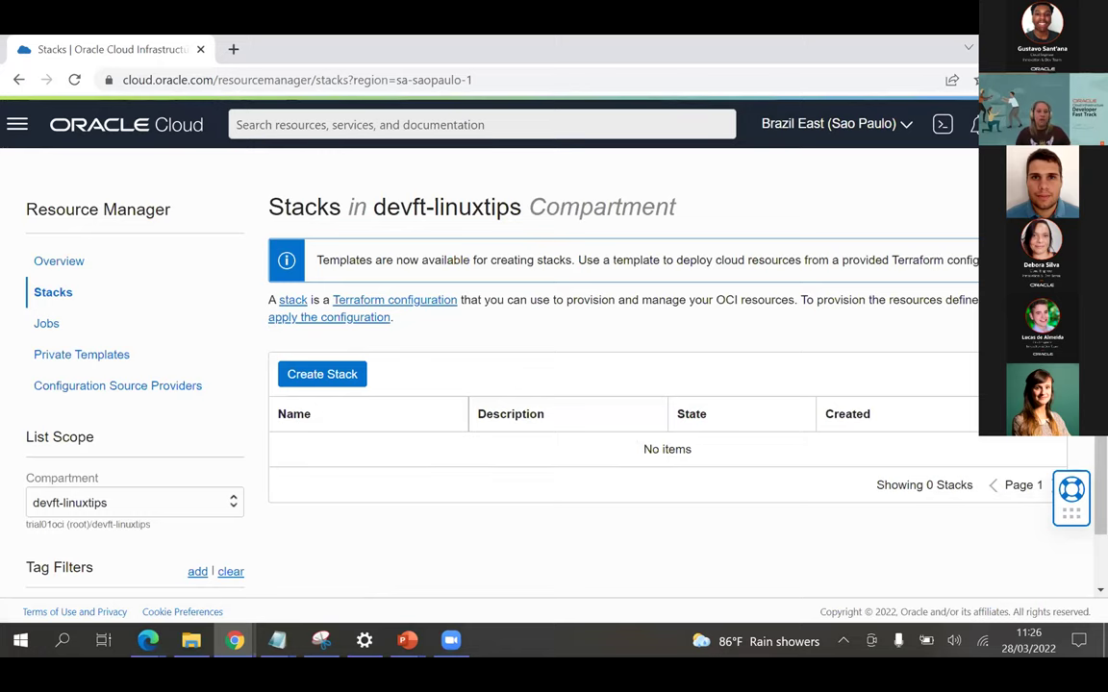
scroll(465, 499, down, 1)
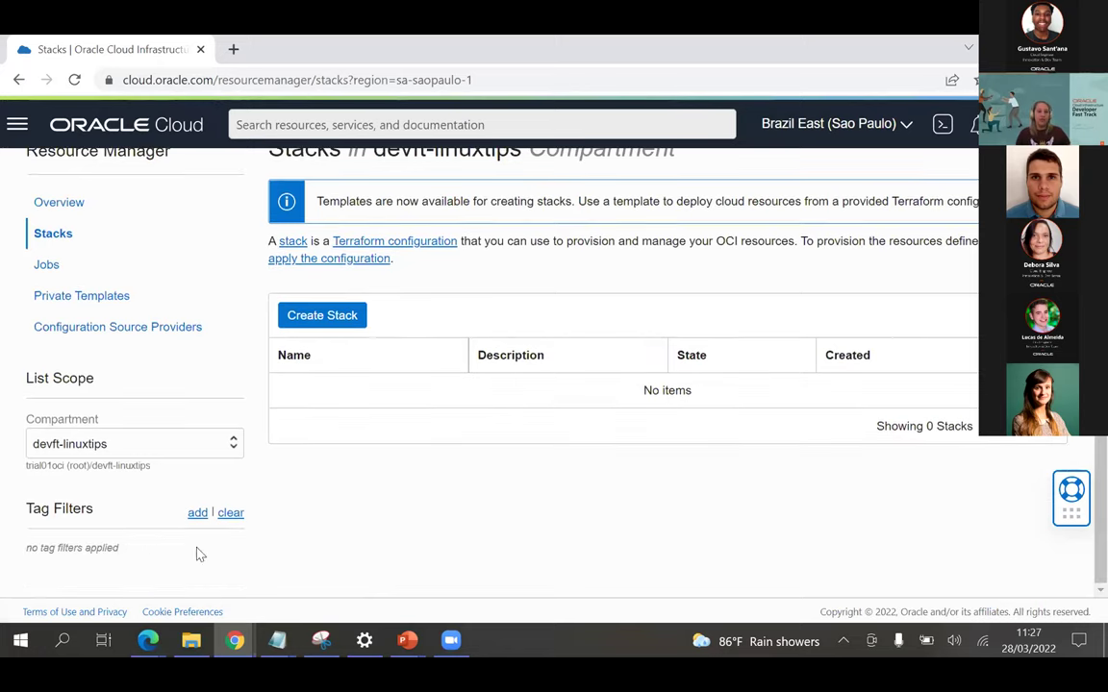
click(230, 447)
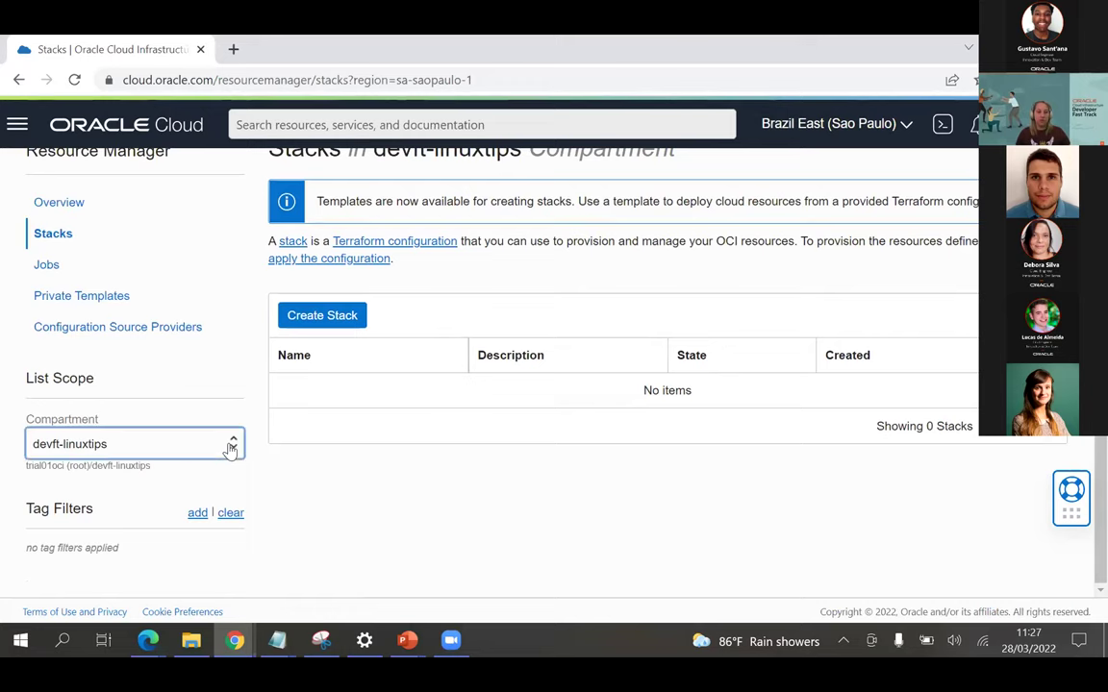
click(77, 491)
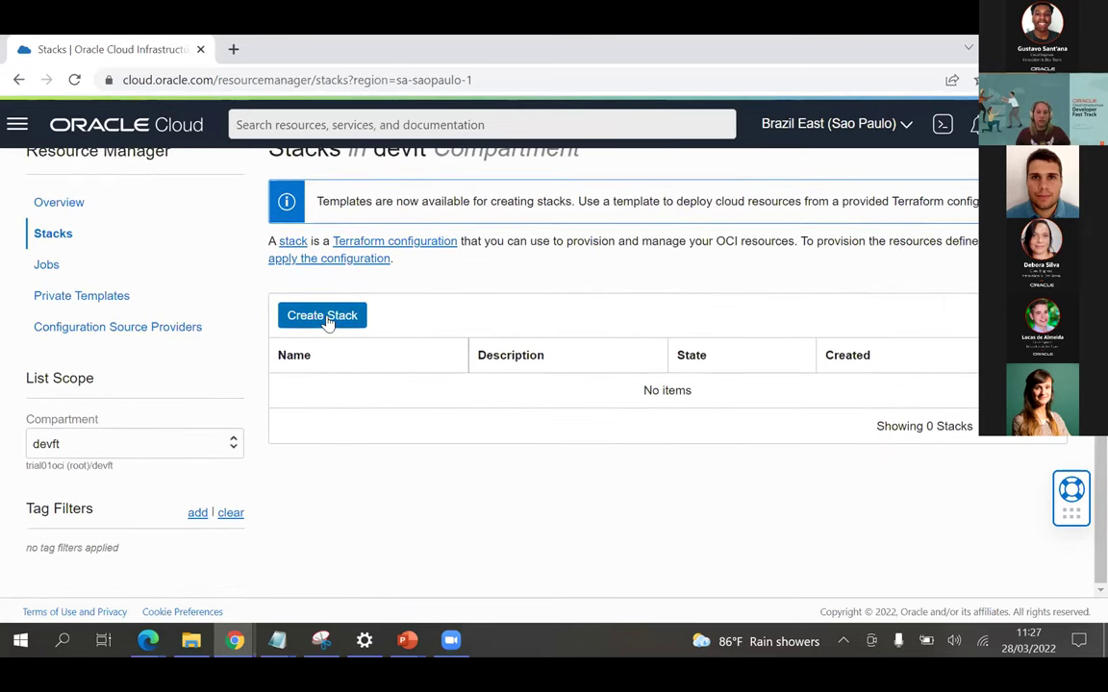
Step: Start creating a stack from My Configuration with a .Zip file as the Terraform configuration source
click(325, 320)
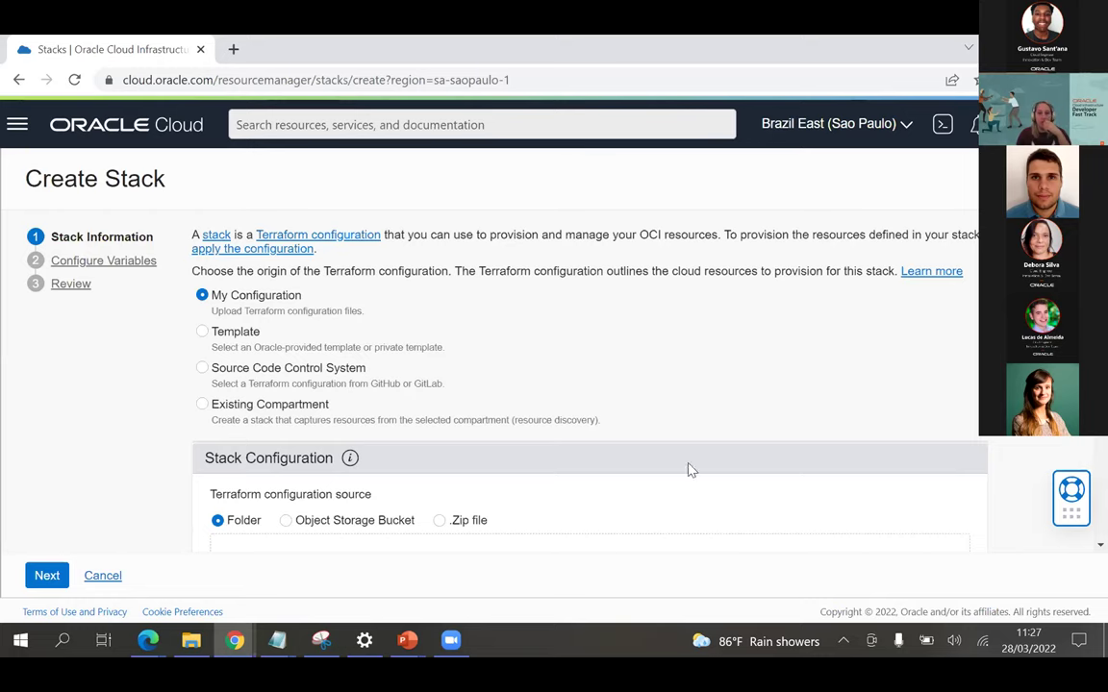
scroll(741, 445, down, 3)
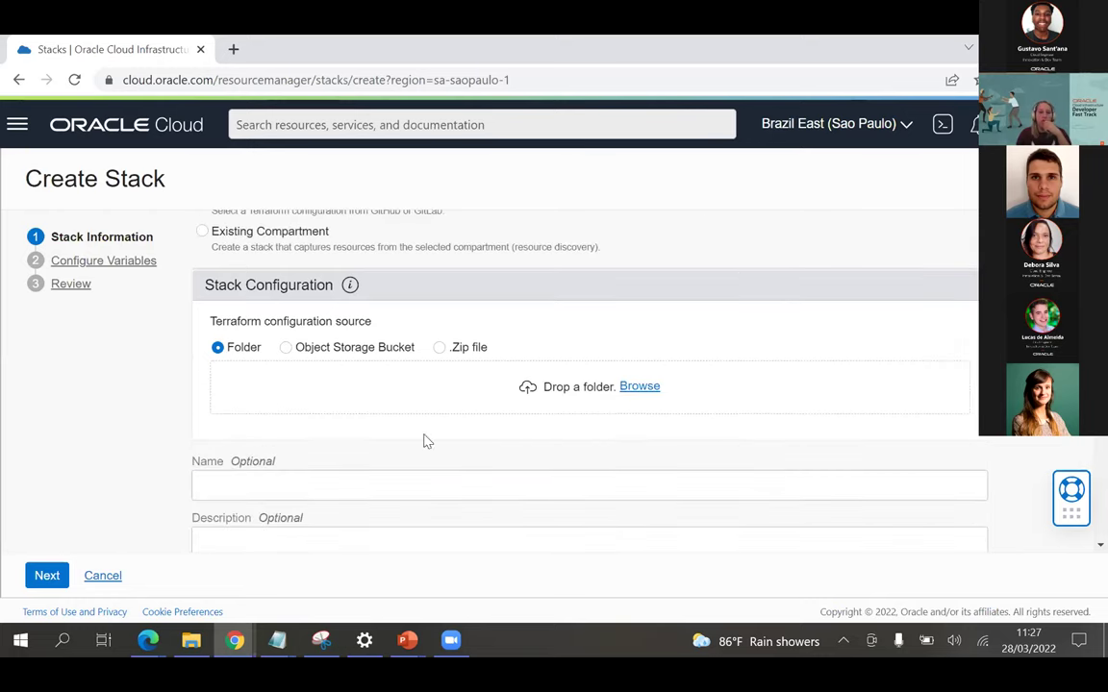
click(438, 348)
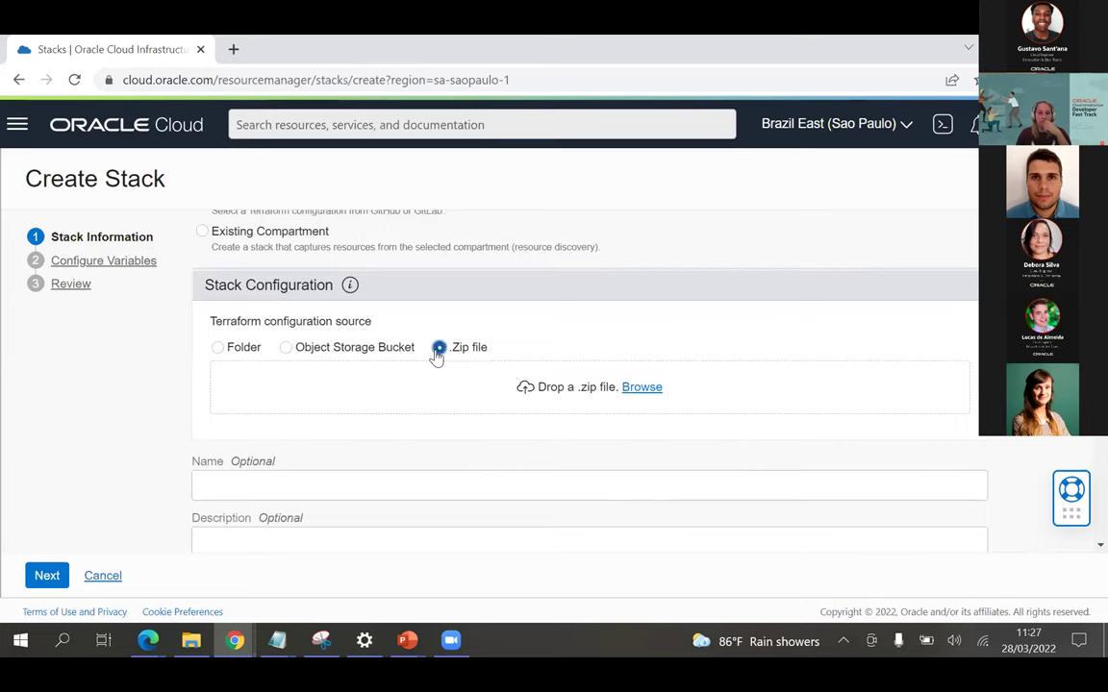
Step: Upload terraform.zip from the Workshop_Functions folder in Documents and proceed to the variable configuration
click(649, 391)
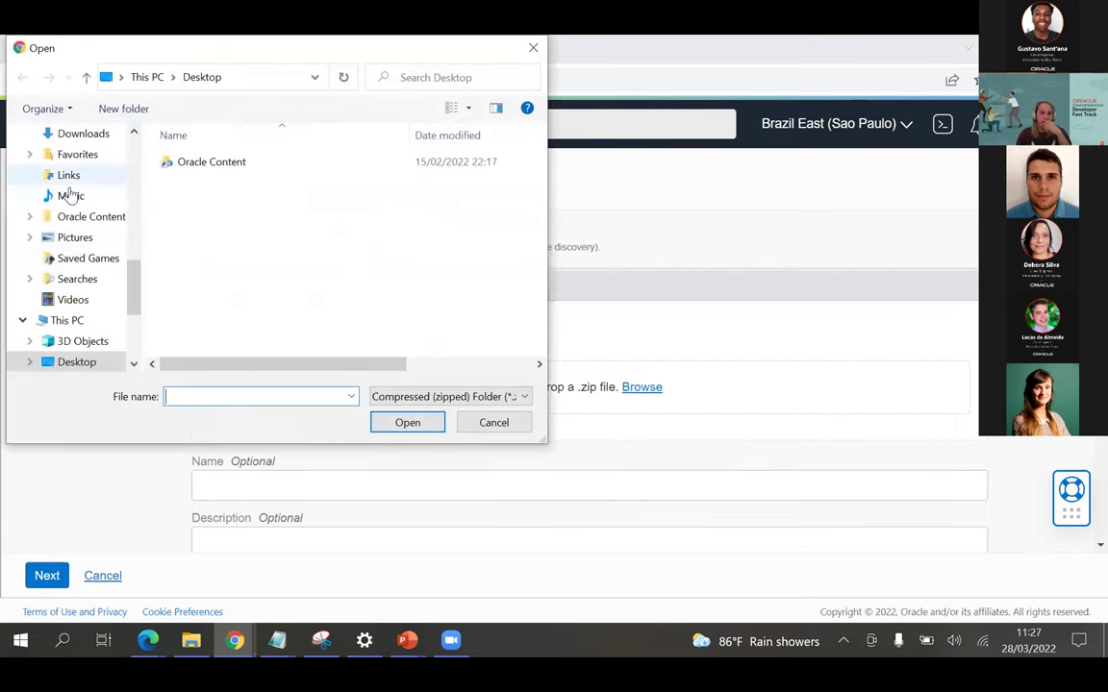
drag(135, 285, 139, 254)
click(91, 258)
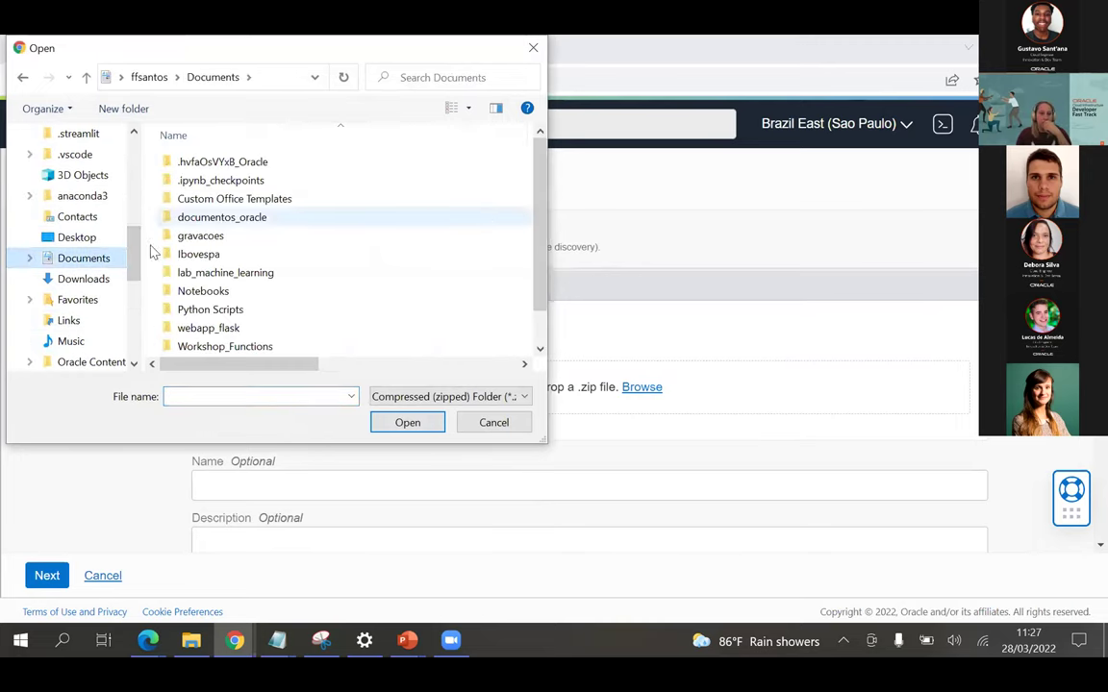
scroll(395, 279, down, 1)
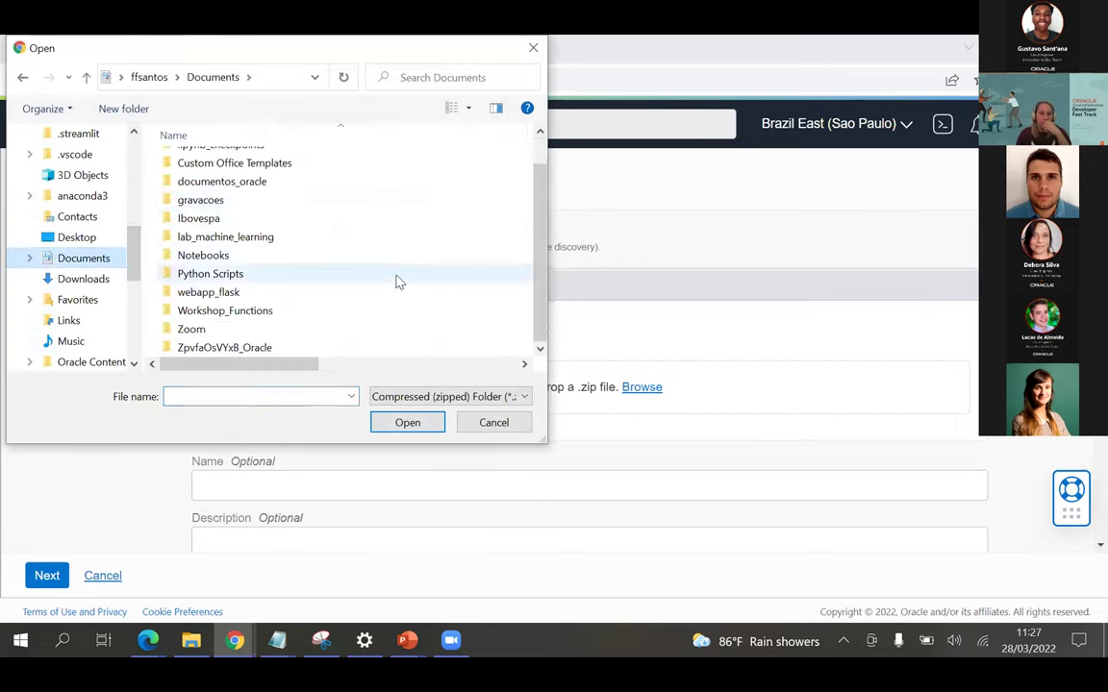
double_click(244, 316)
click(220, 165)
click(383, 427)
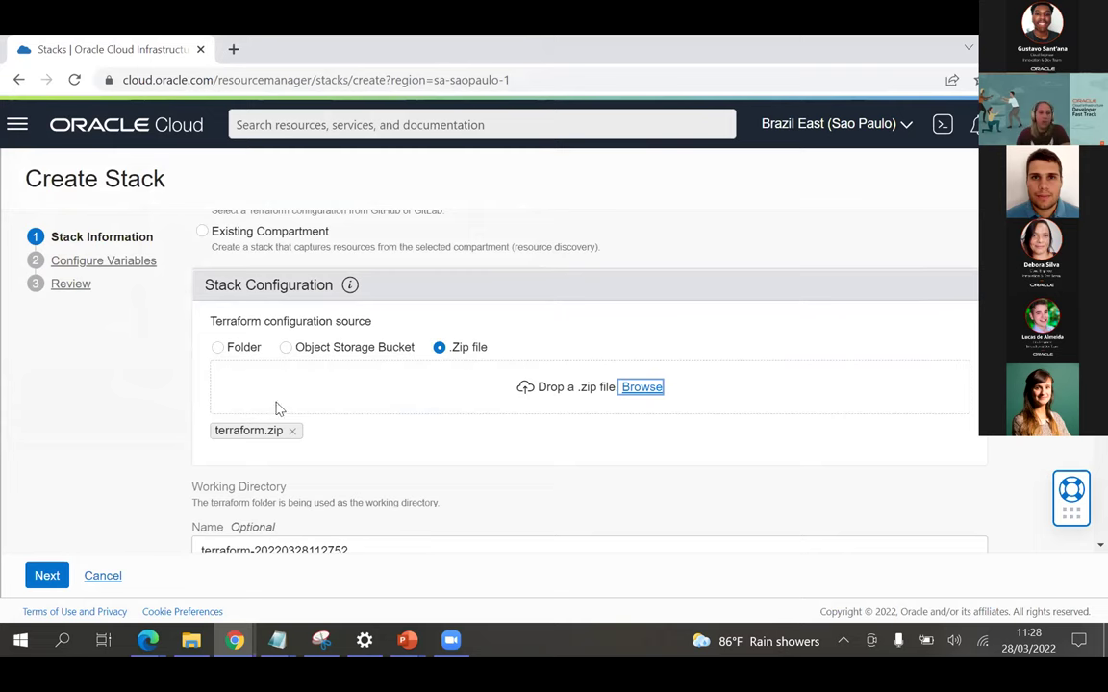
scroll(277, 408, up, 2)
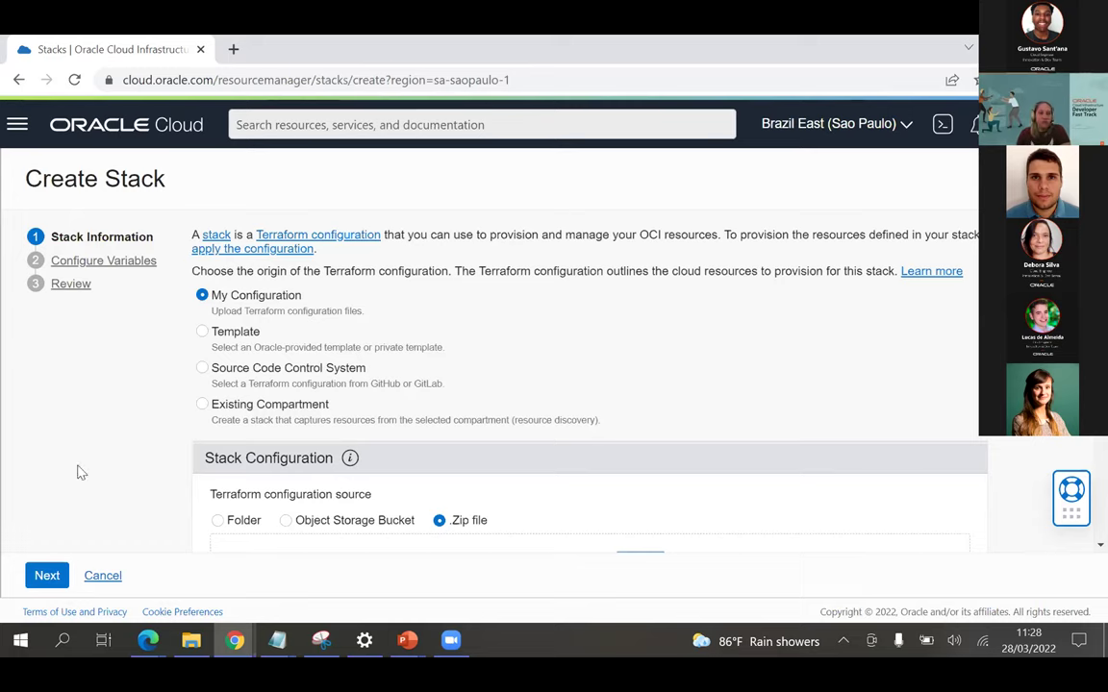
click(50, 575)
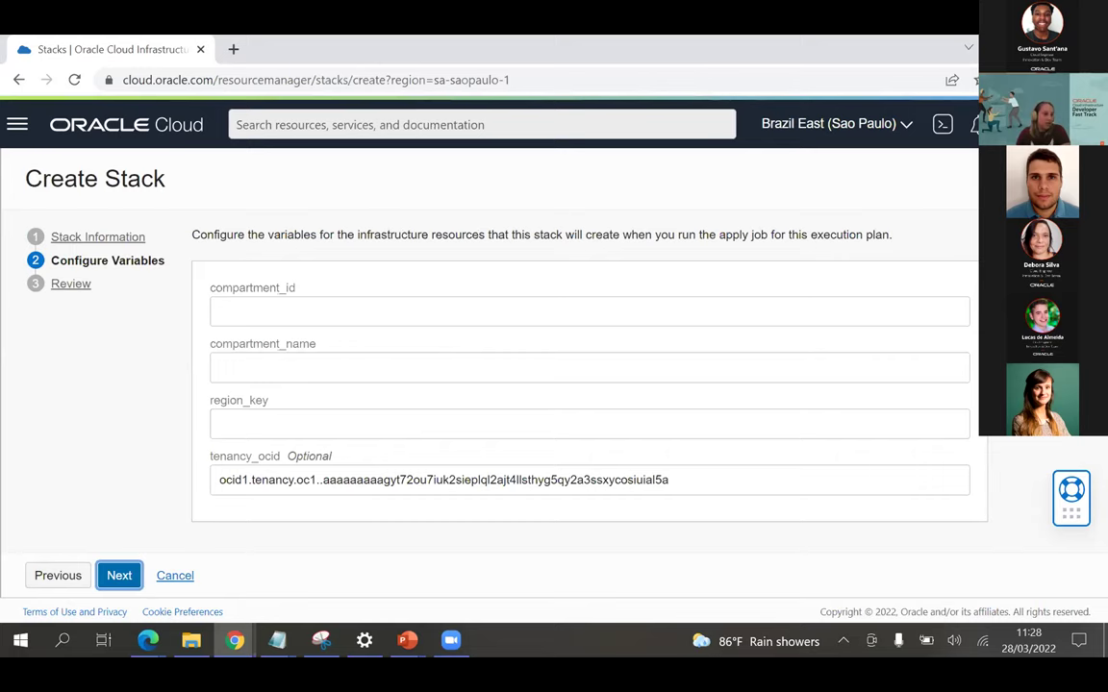
Step: Fill in the compartment_id variable with the OCID of the devft compartment
click(294, 317)
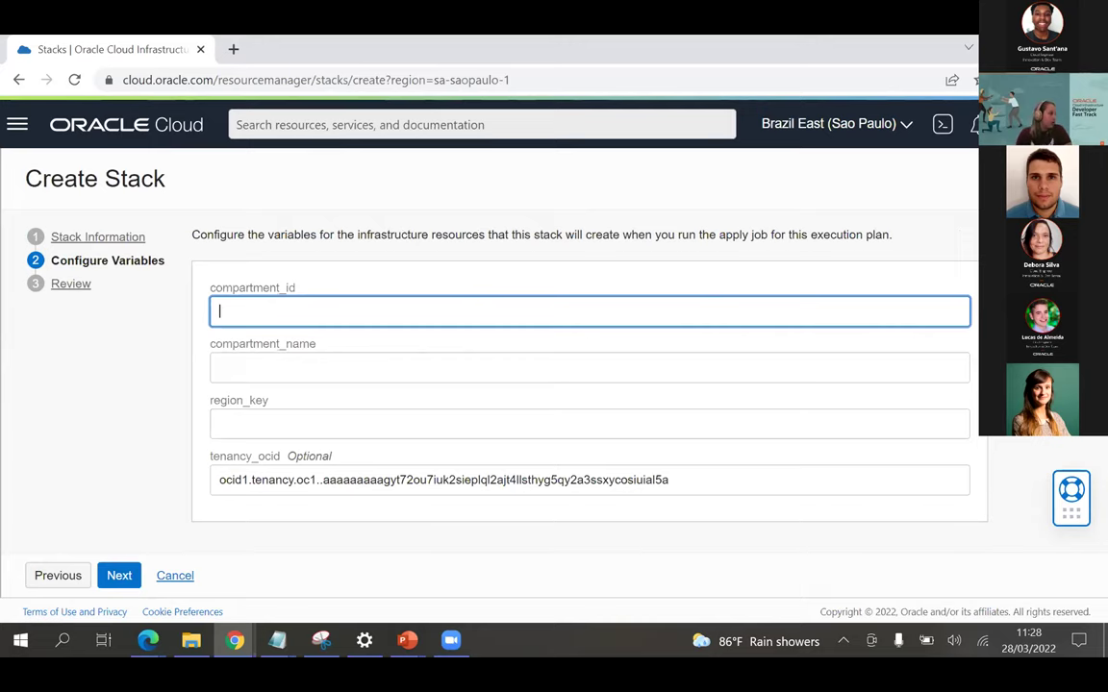
key(alt+Tab)
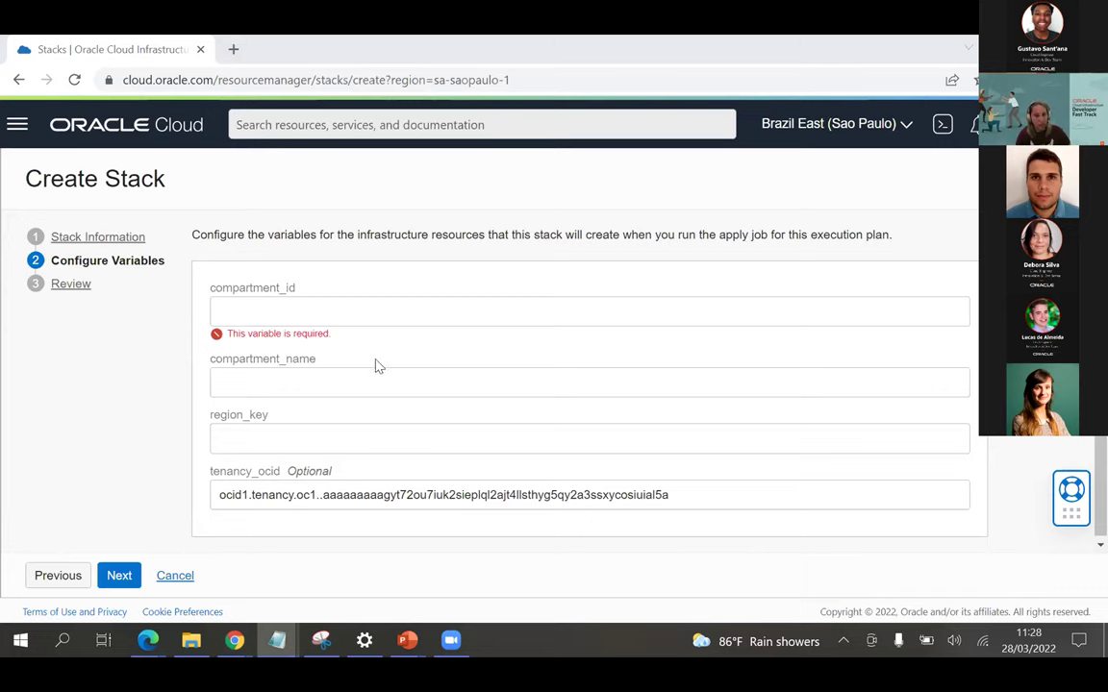
click(351, 315)
text(ocid1.compartment.oc1..aaaaaaaakpl5nv7alrh57epmtqaunxoeqgznmxkc54mubymv4grsswqhitsq)
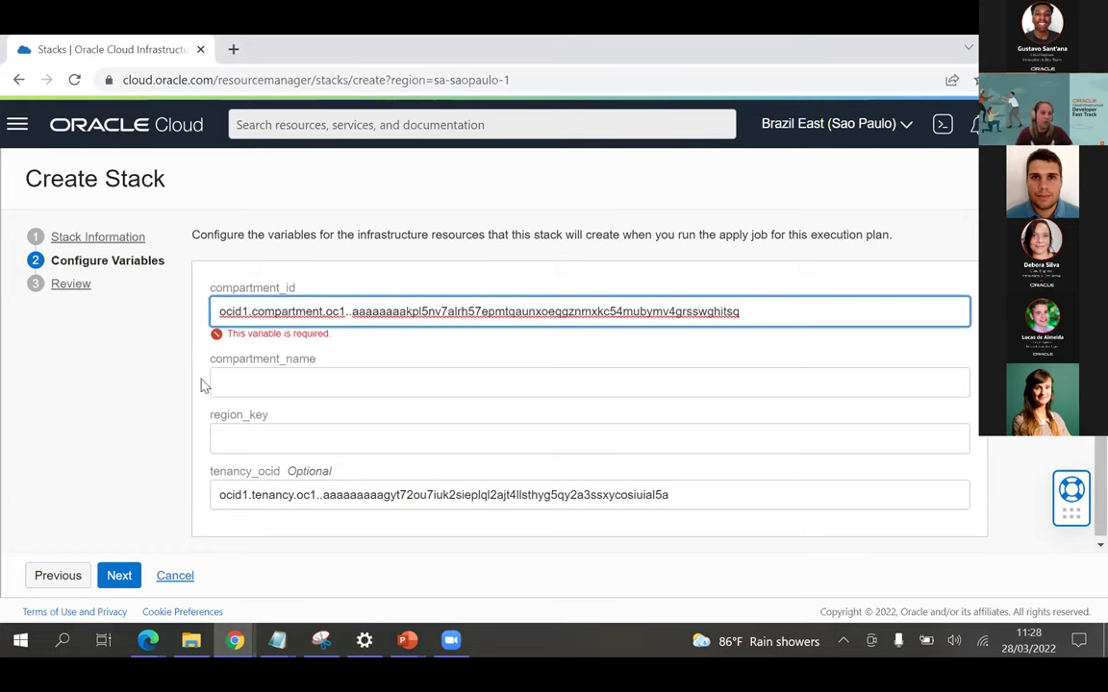
Step: Set compartment_name to devft and region_key to GRU, and proceed to the stack review
click(243, 385)
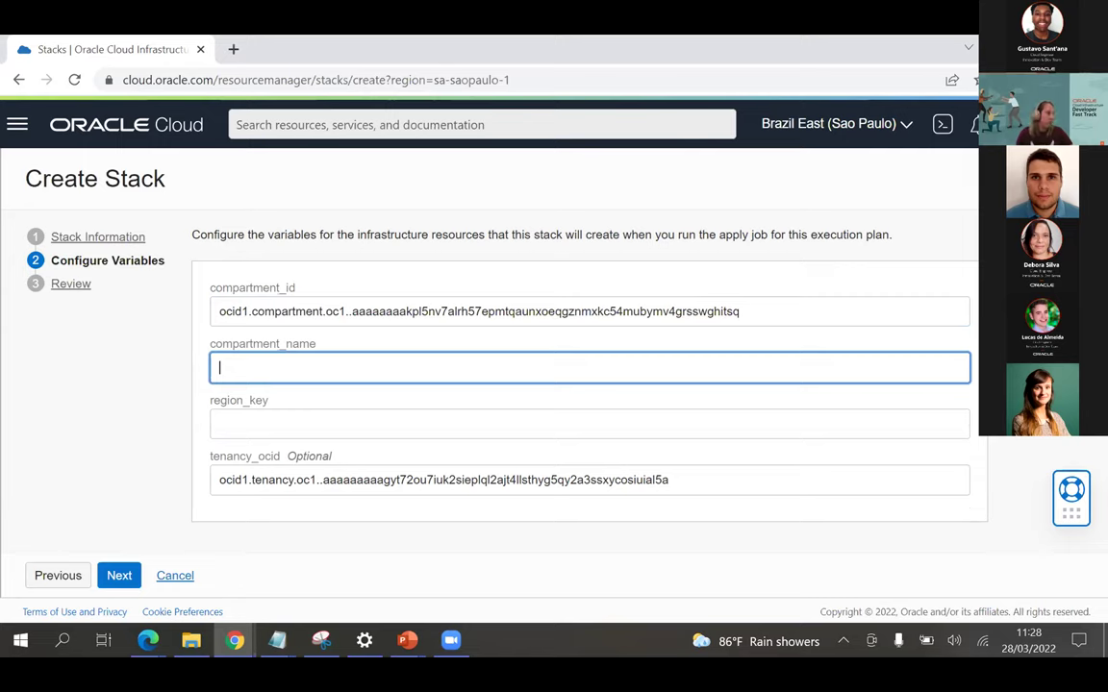
key(alt+Tab)
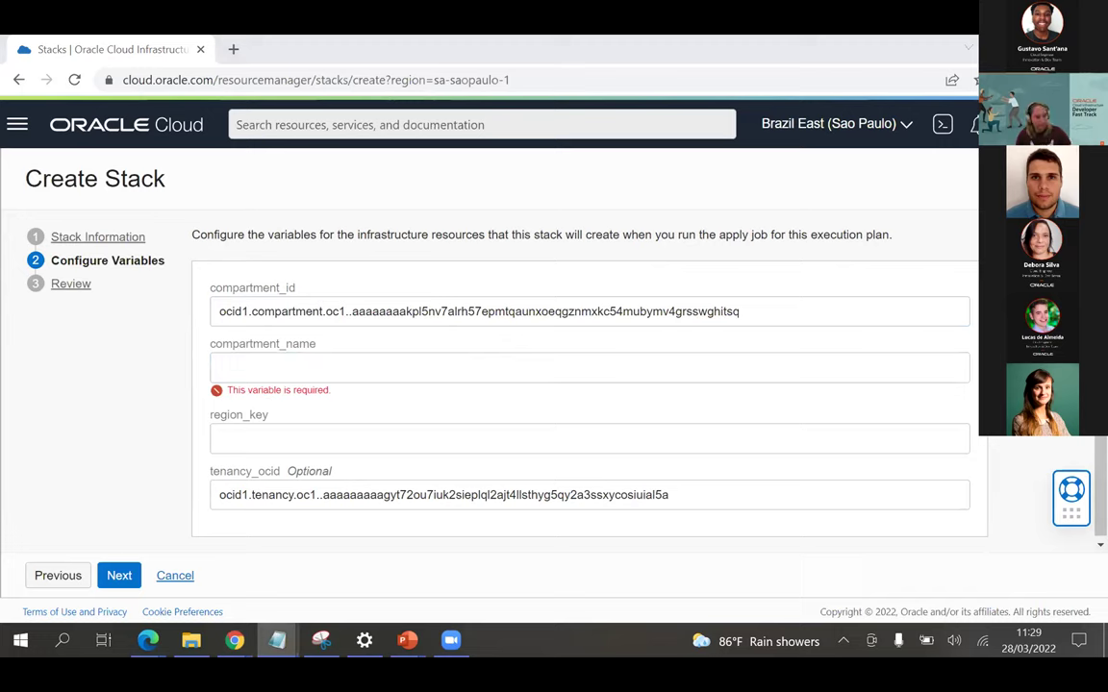
click(316, 380)
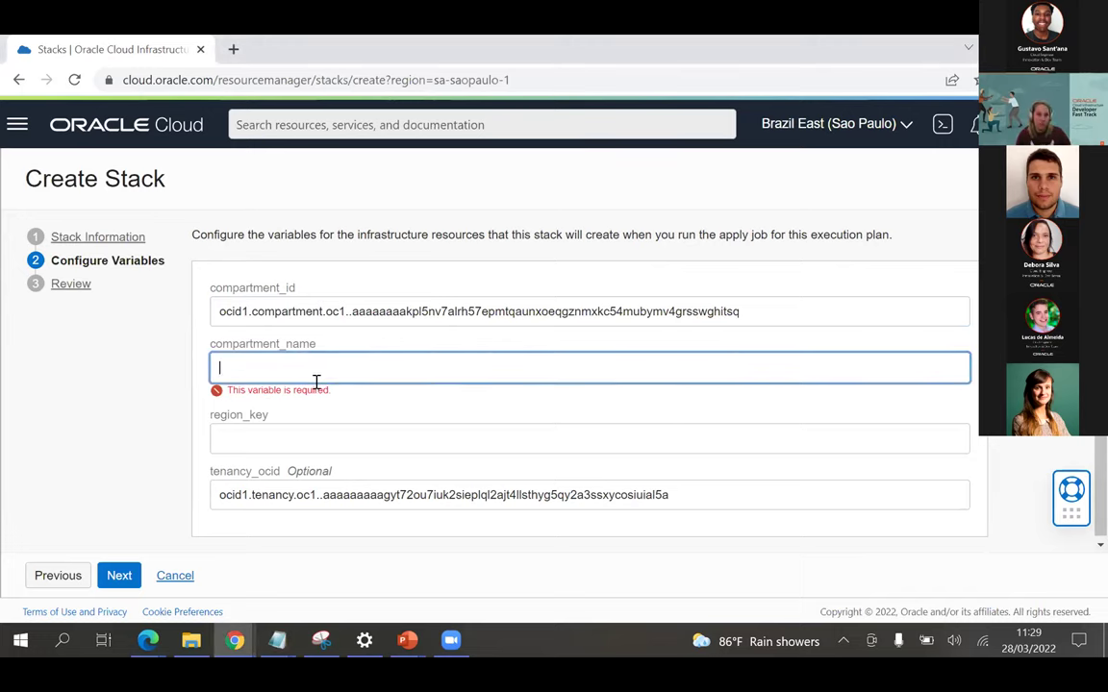
text(devft)
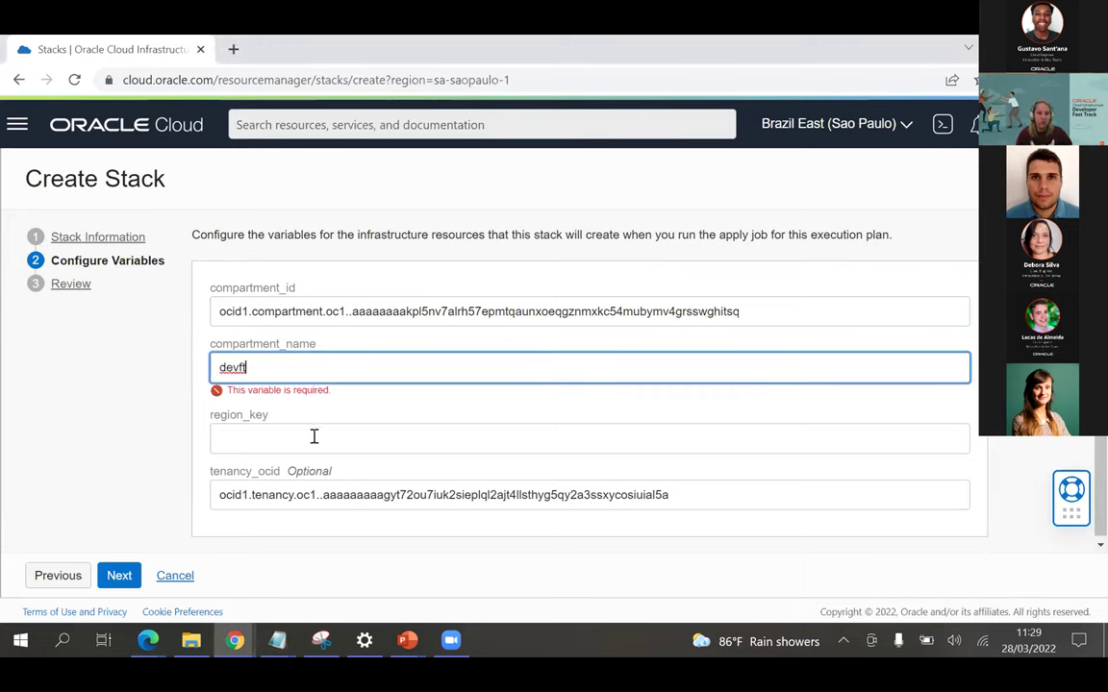
click(314, 433)
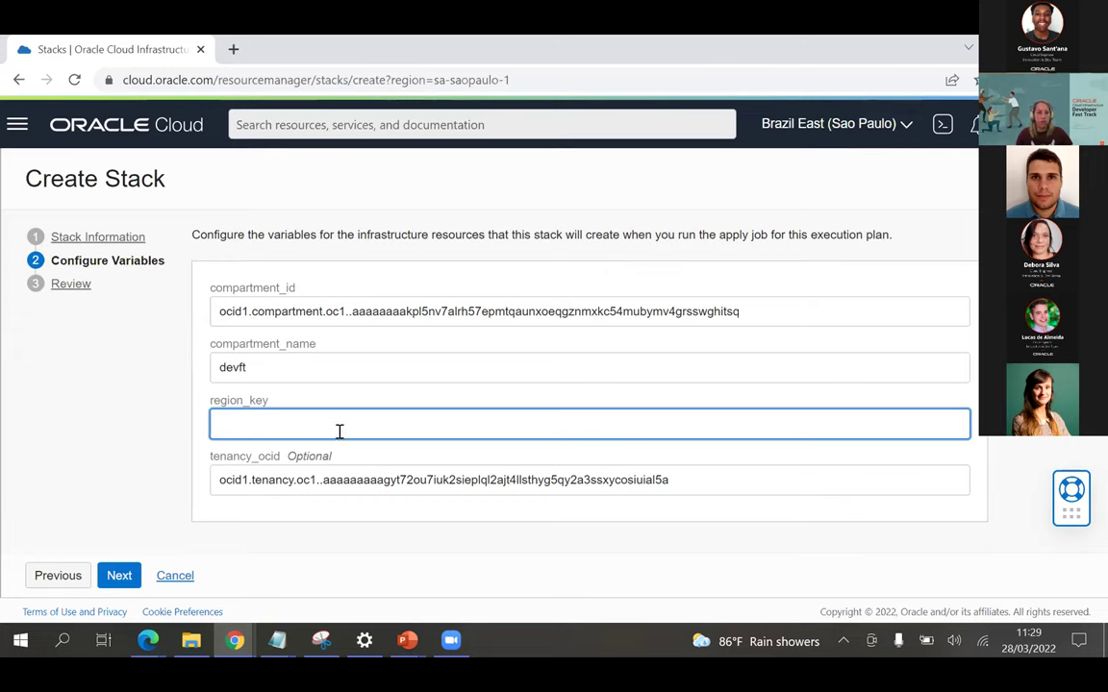
text(GRU)
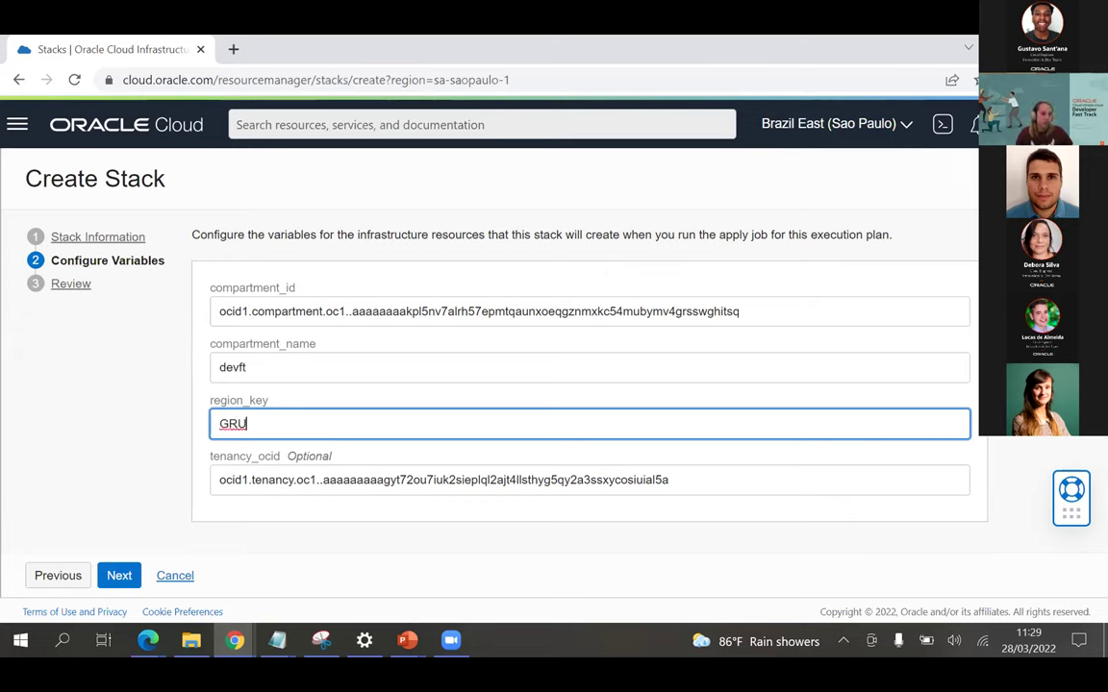
click(122, 577)
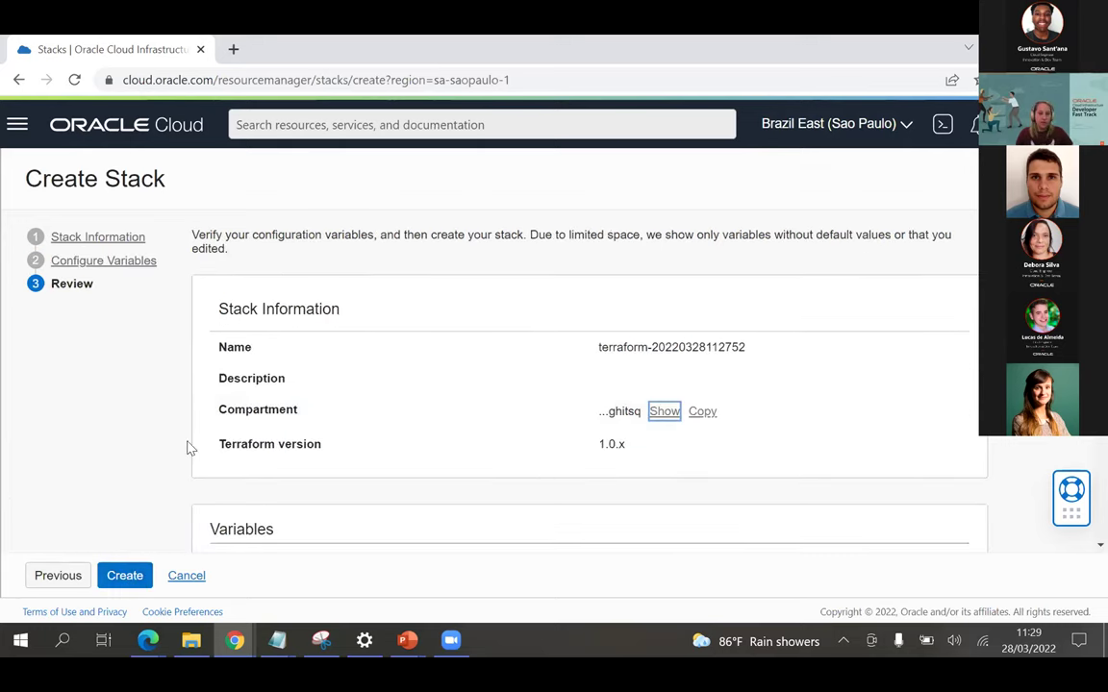
Step: Enable Run Apply for the new stack and create it, bringing the job's logs into view
scroll(248, 435, down, 1)
scroll(248, 434, down, 3)
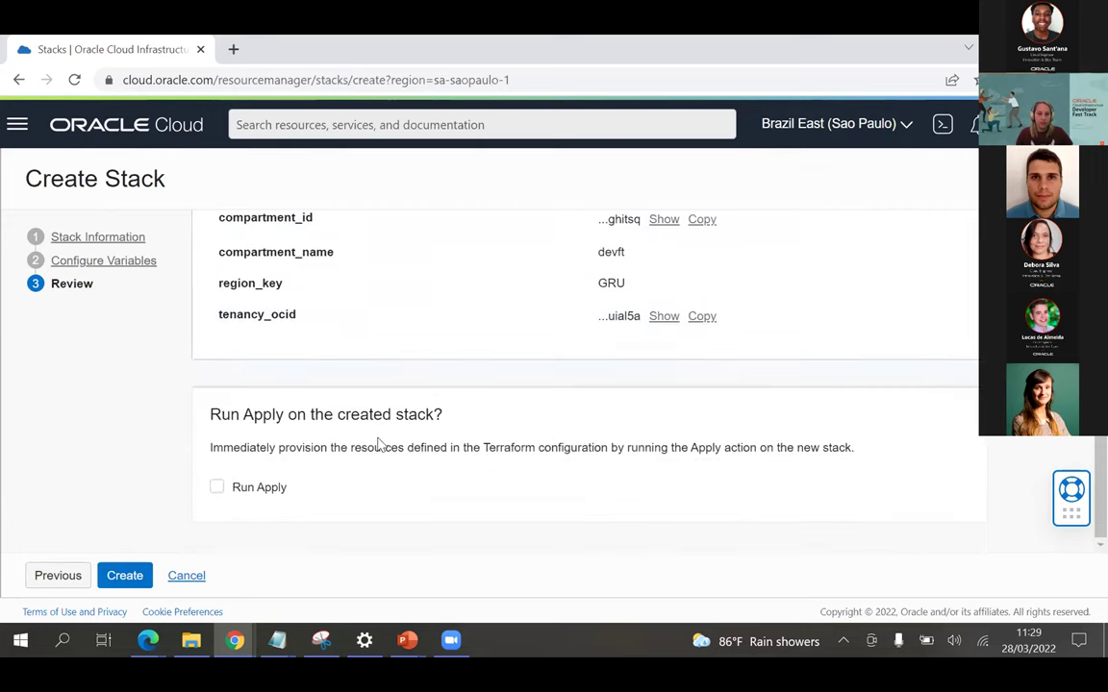
click(217, 488)
click(124, 576)
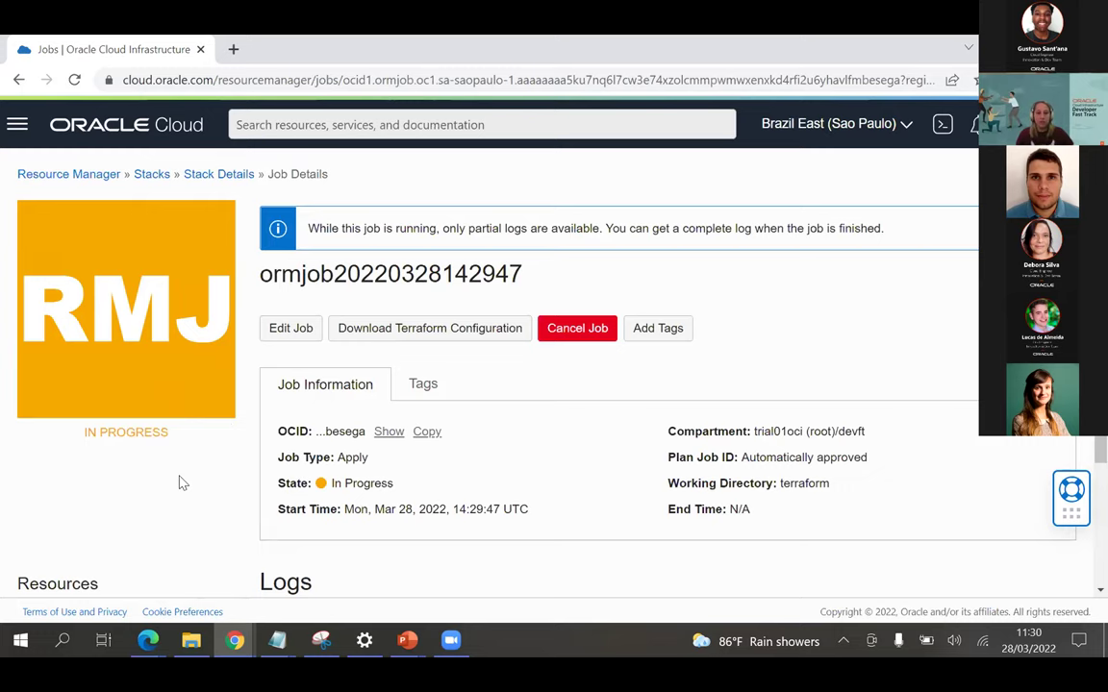
scroll(192, 464, down, 2)
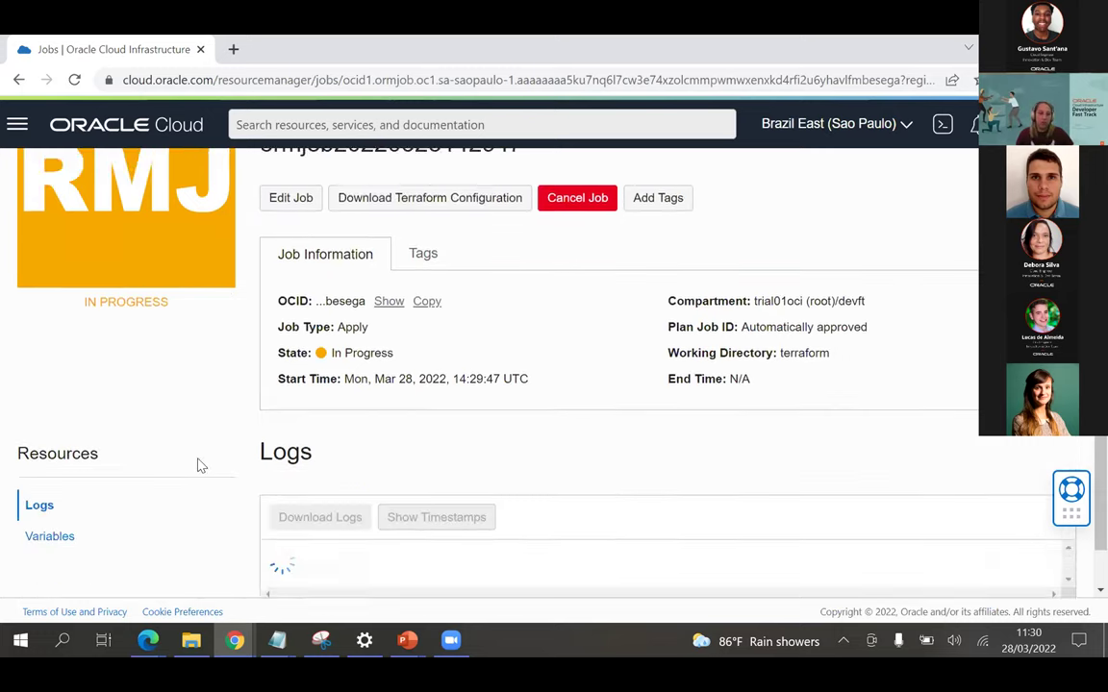
Step: Reload the running apply job's page and examine its status and the Terraform plan in the logs
scroll(193, 461, up, 2)
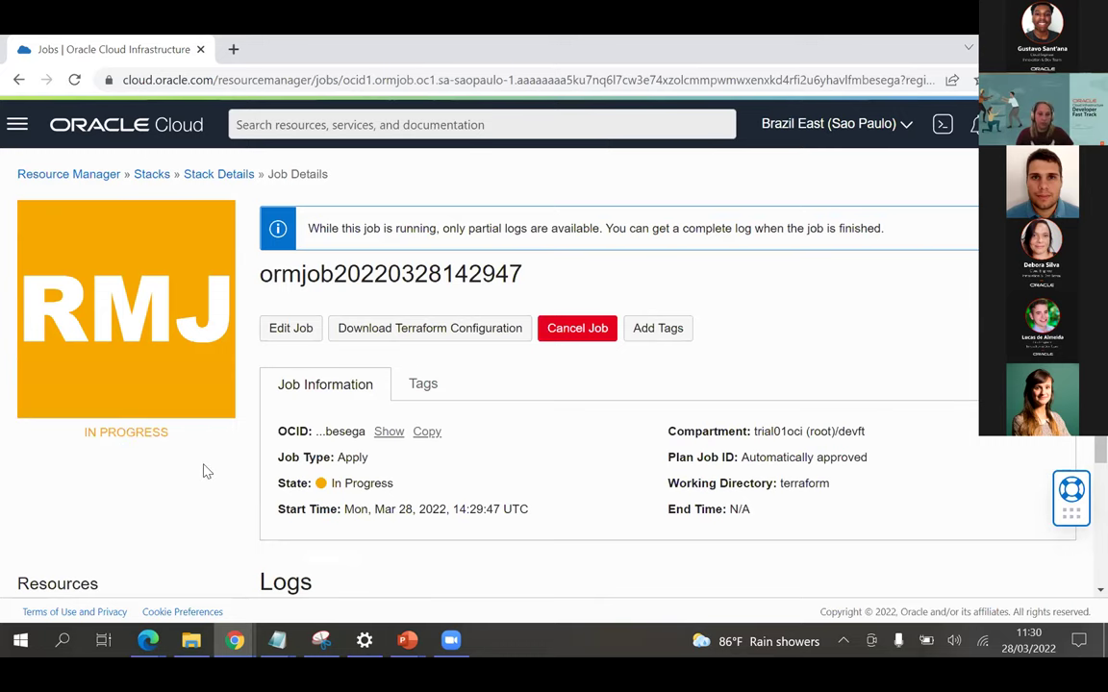
scroll(206, 470, down, 1)
scroll(204, 471, down, 3)
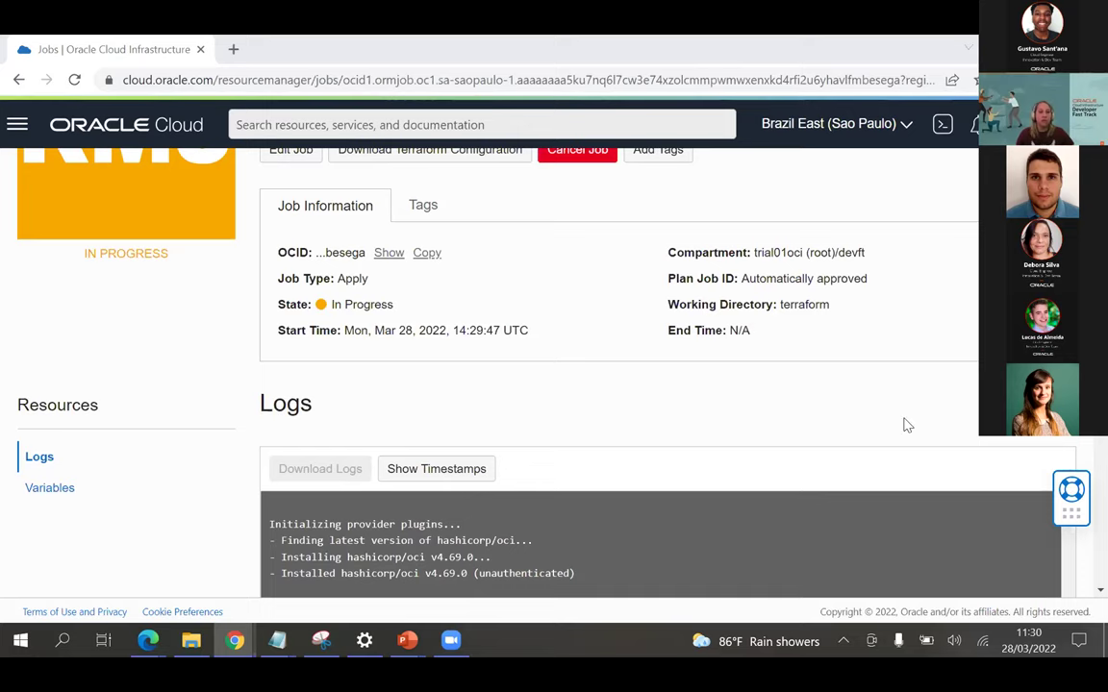
click(75, 81)
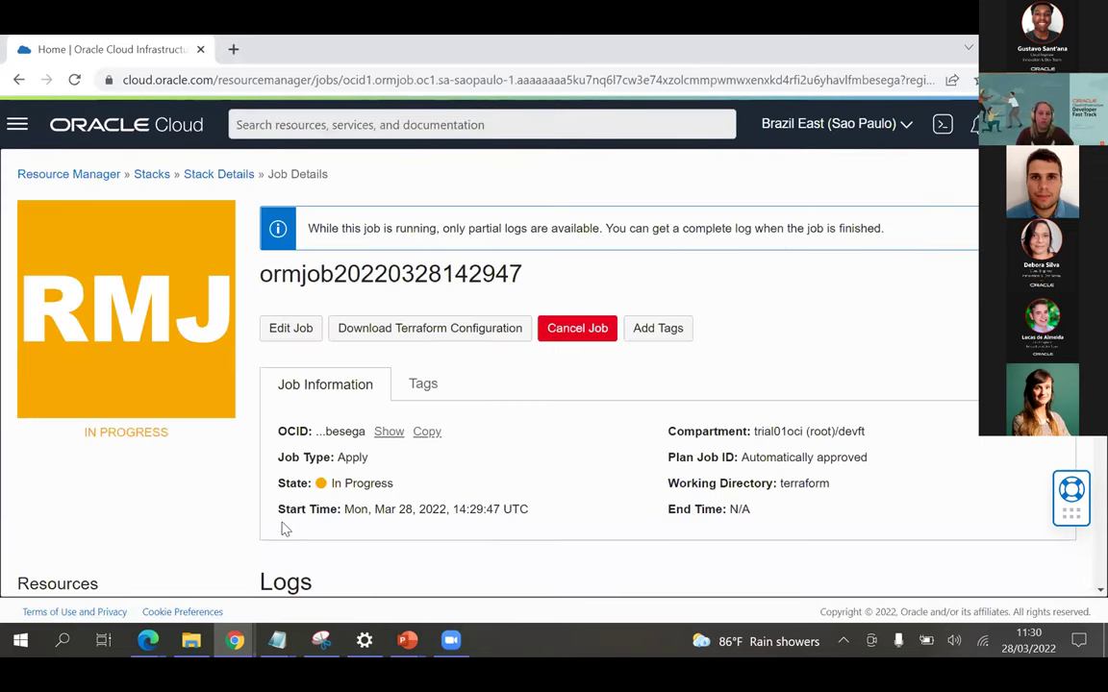
scroll(275, 483, down, 3)
scroll(275, 483, down, 1)
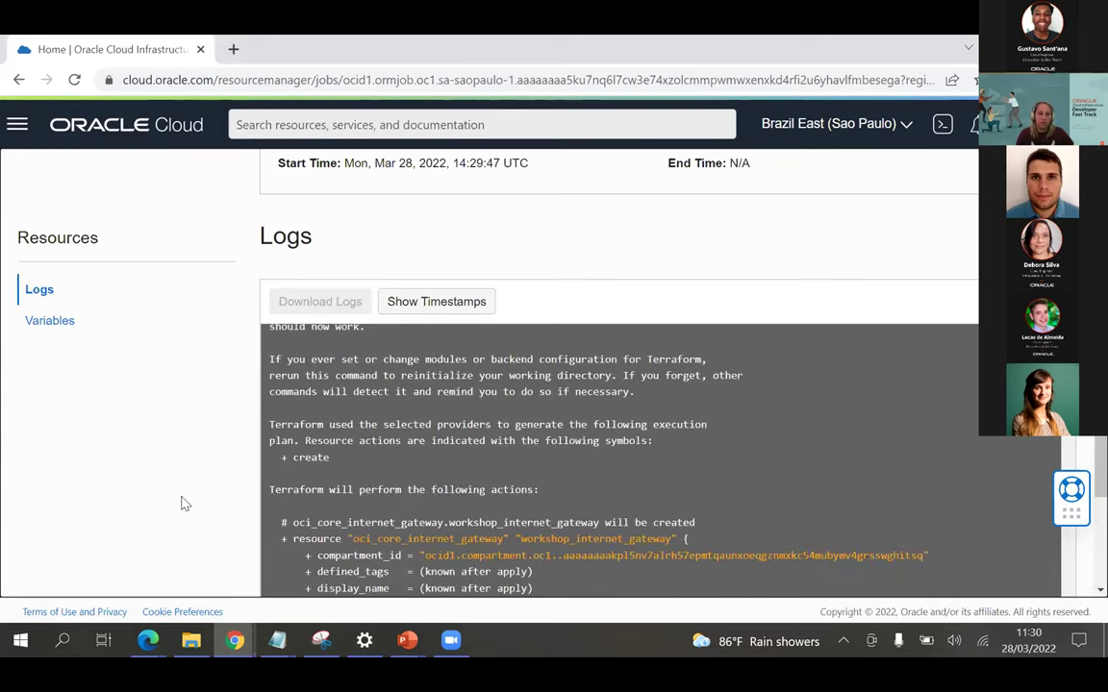
scroll(183, 500, down, 2)
scroll(207, 492, up, 3)
scroll(220, 486, up, 2)
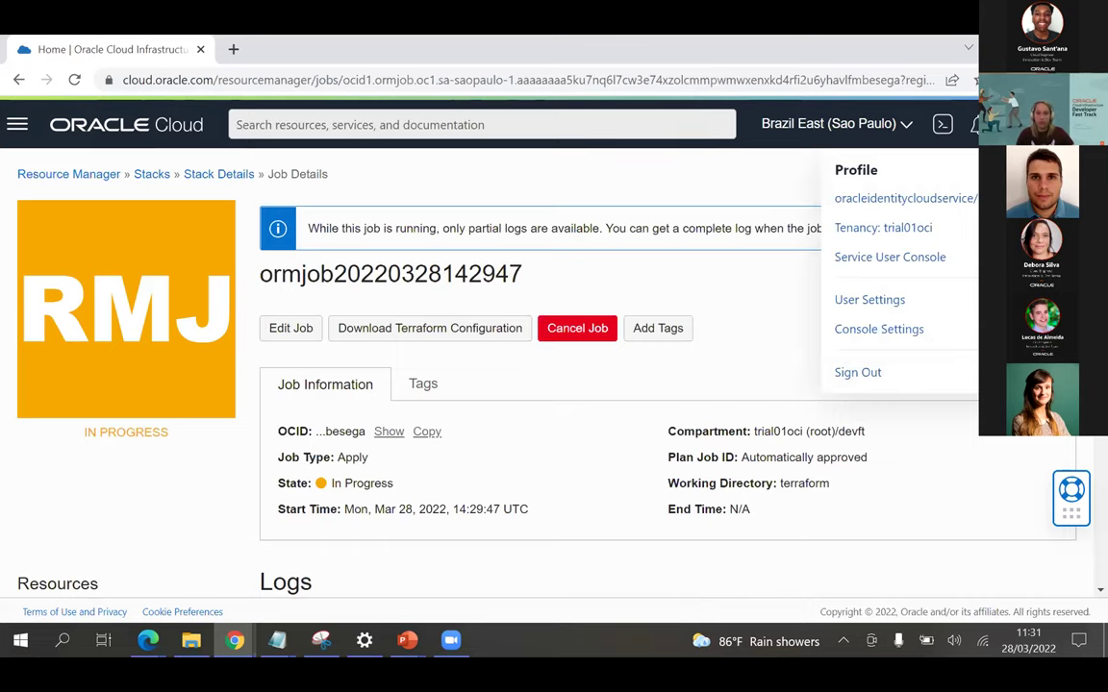
Step: Open the signed-in user's profile and display its auth tokens
click(904, 198)
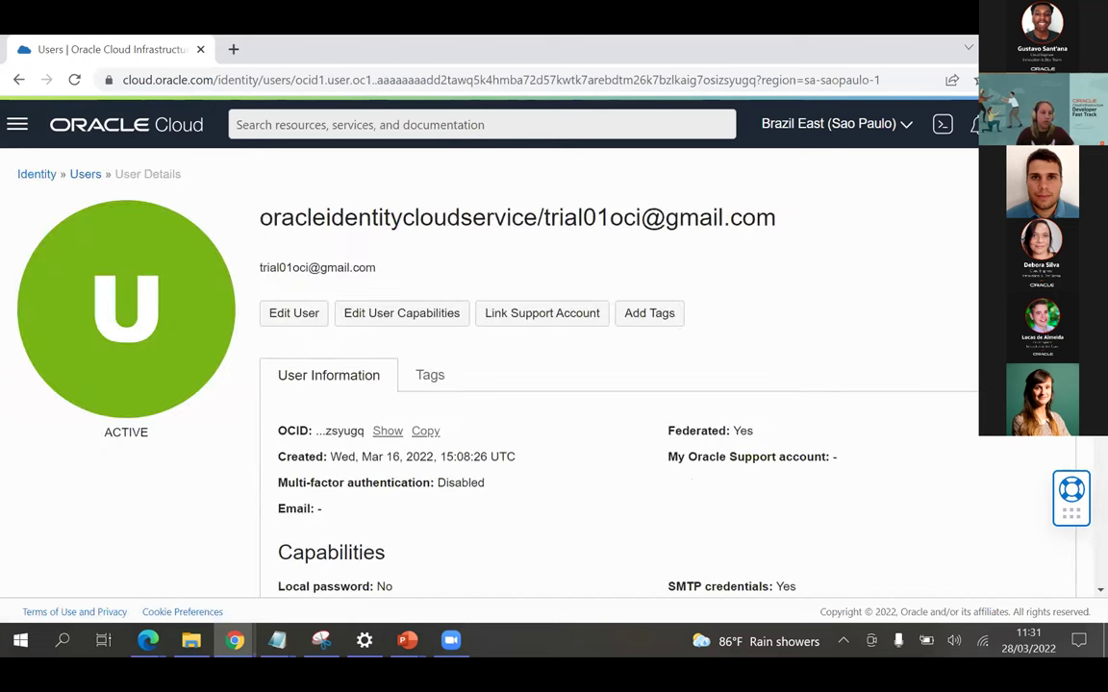
scroll(425, 437, down, 5)
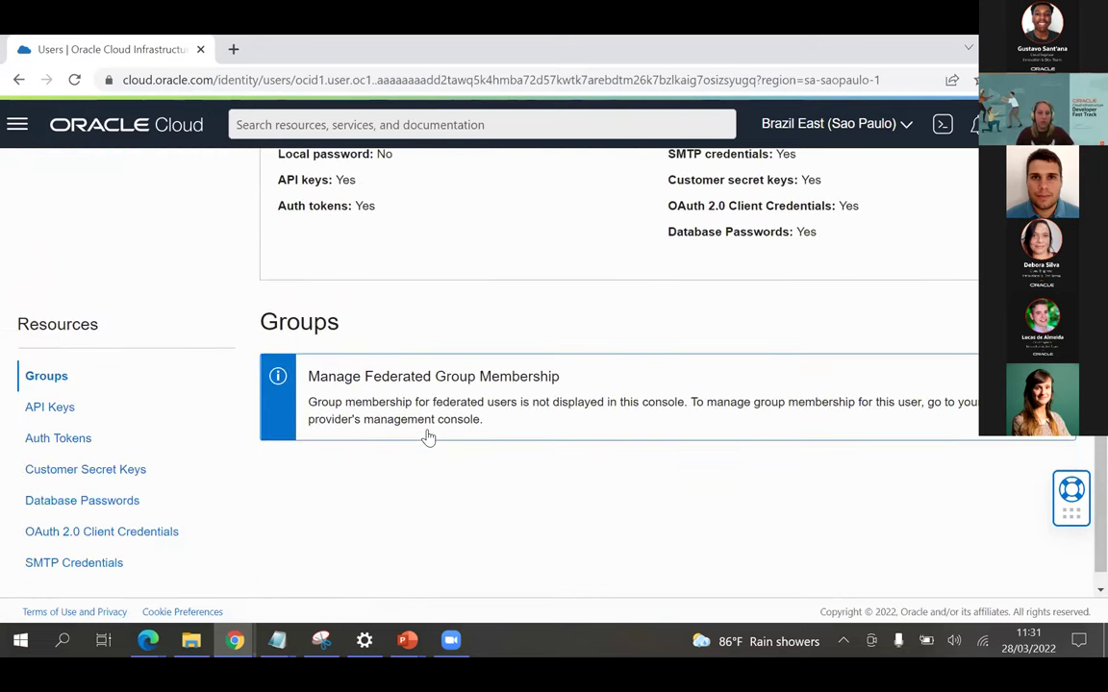
click(46, 441)
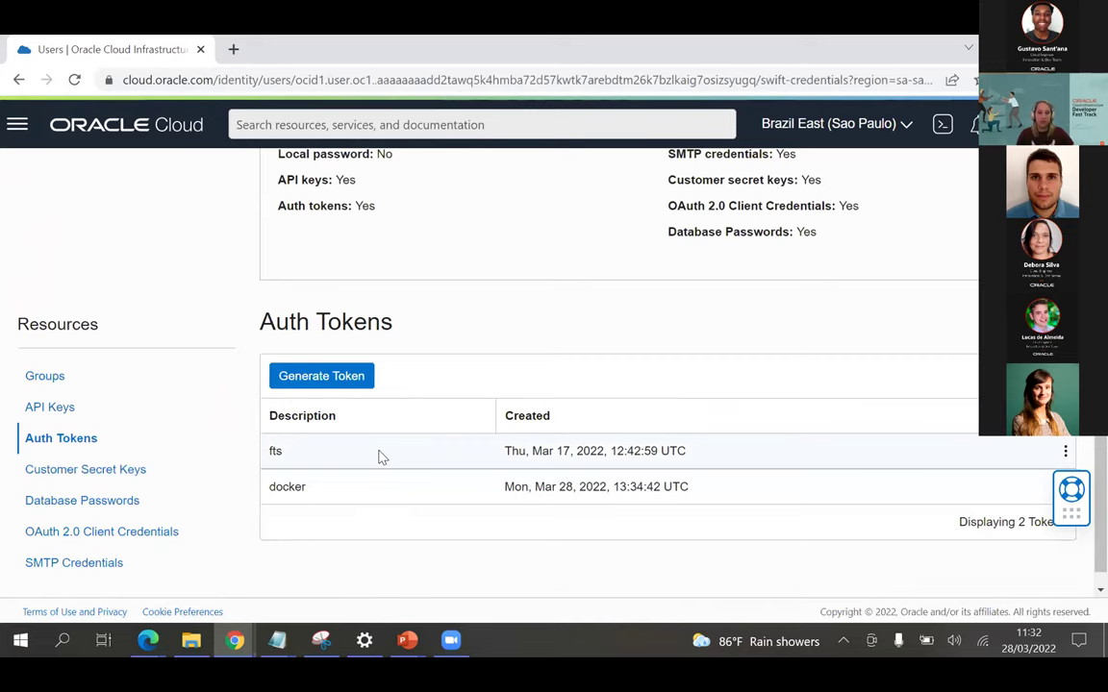
Step: Try to generate an auth token with the description token_workshop, and close the token dialog
click(317, 378)
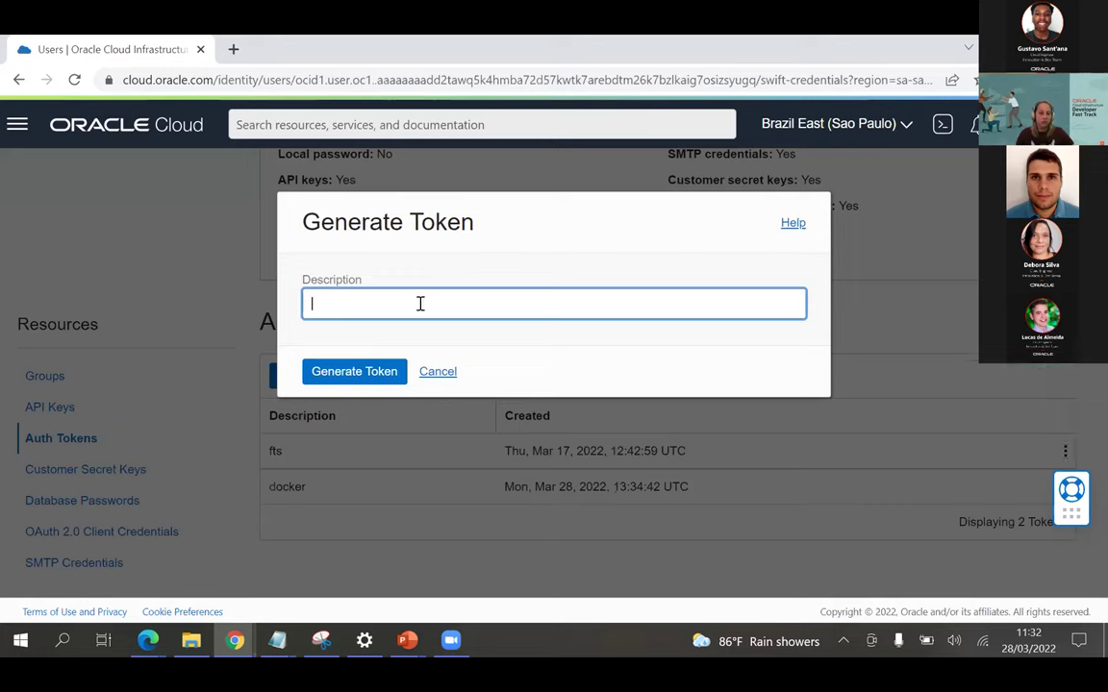
text(tok)
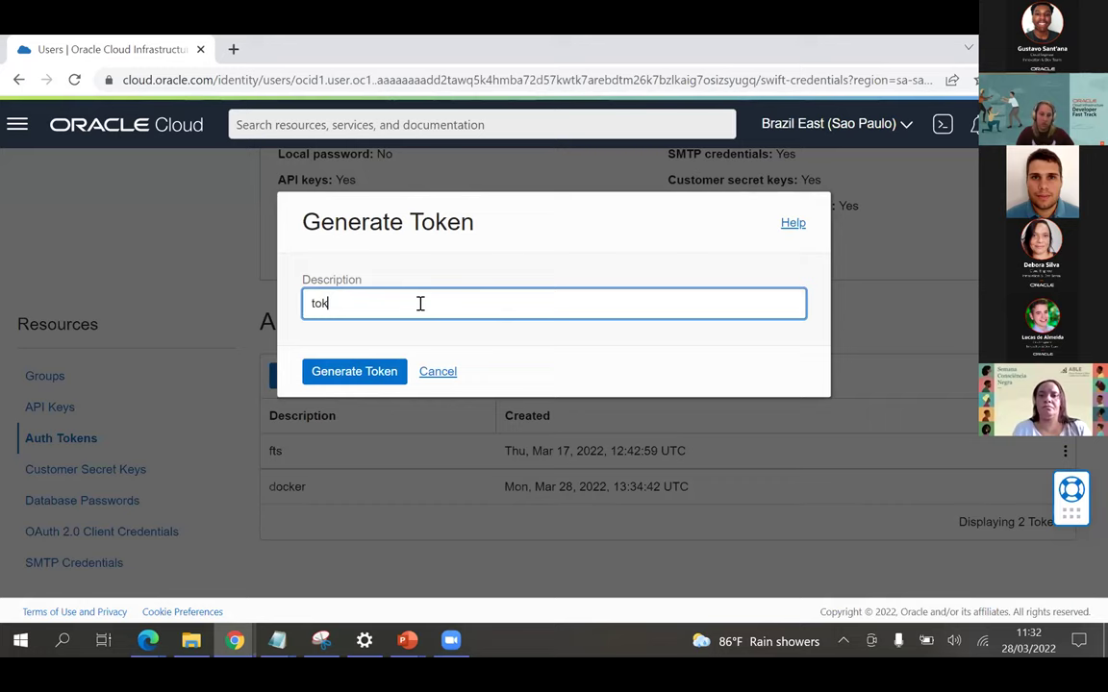
text(en_w)
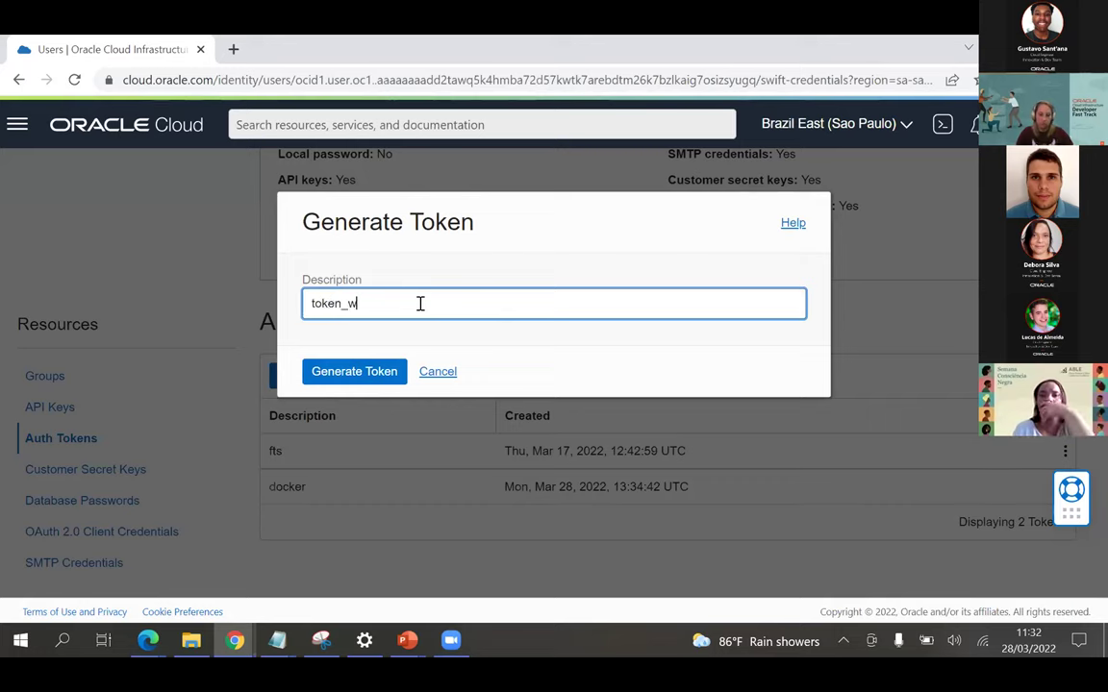
text(orkshop)
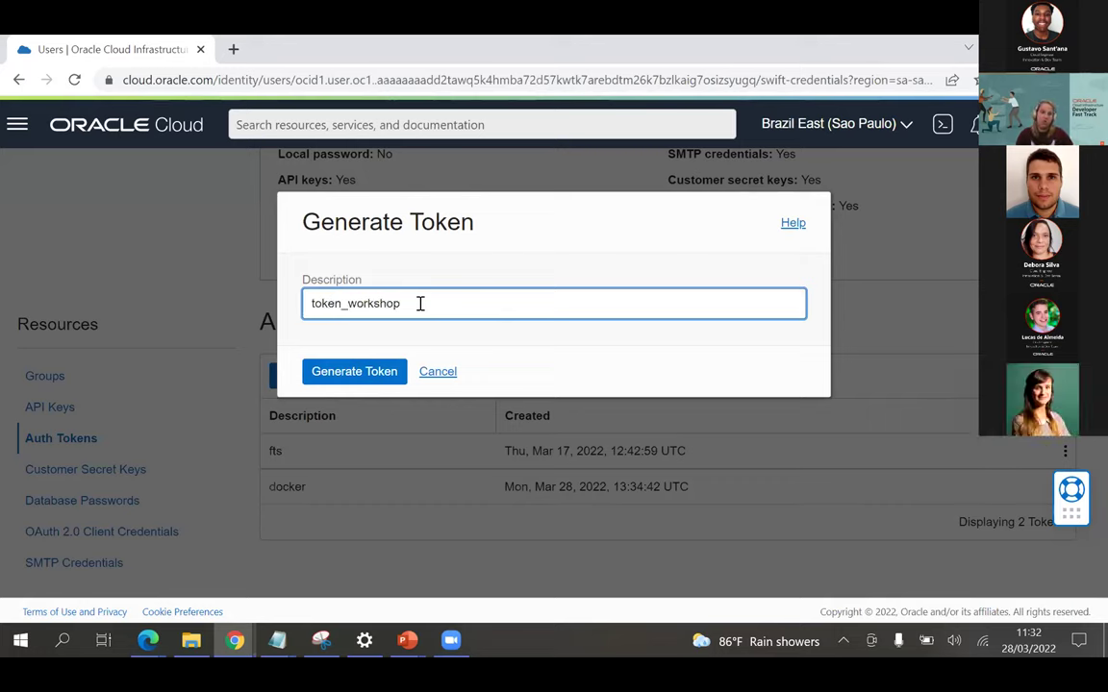
click(327, 377)
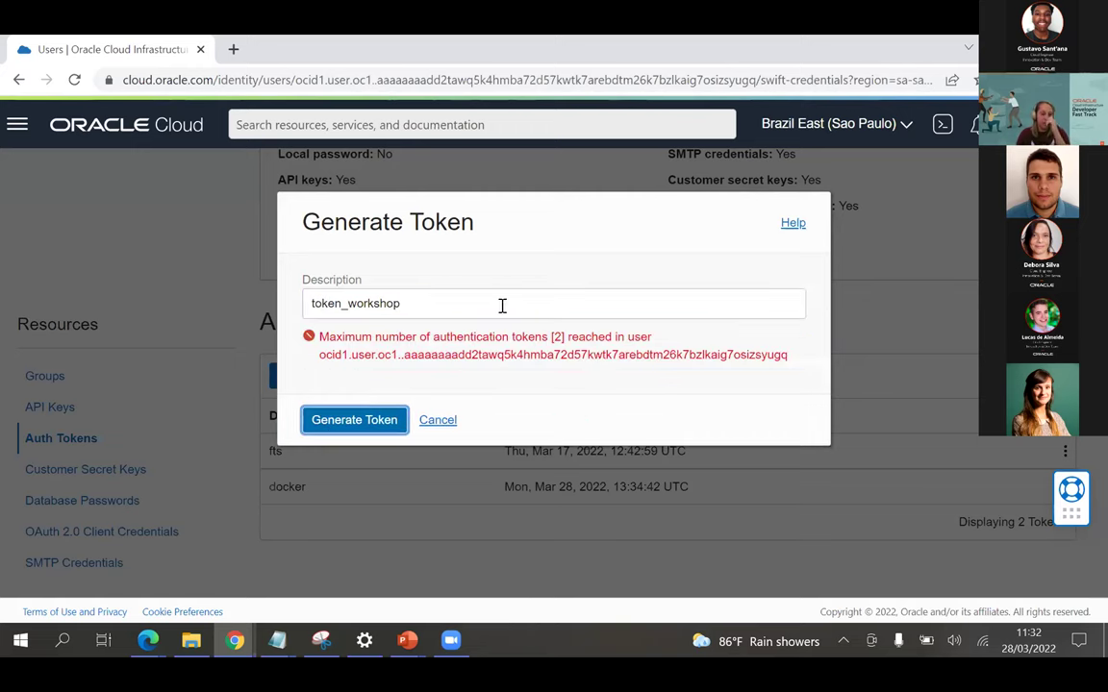
click(439, 420)
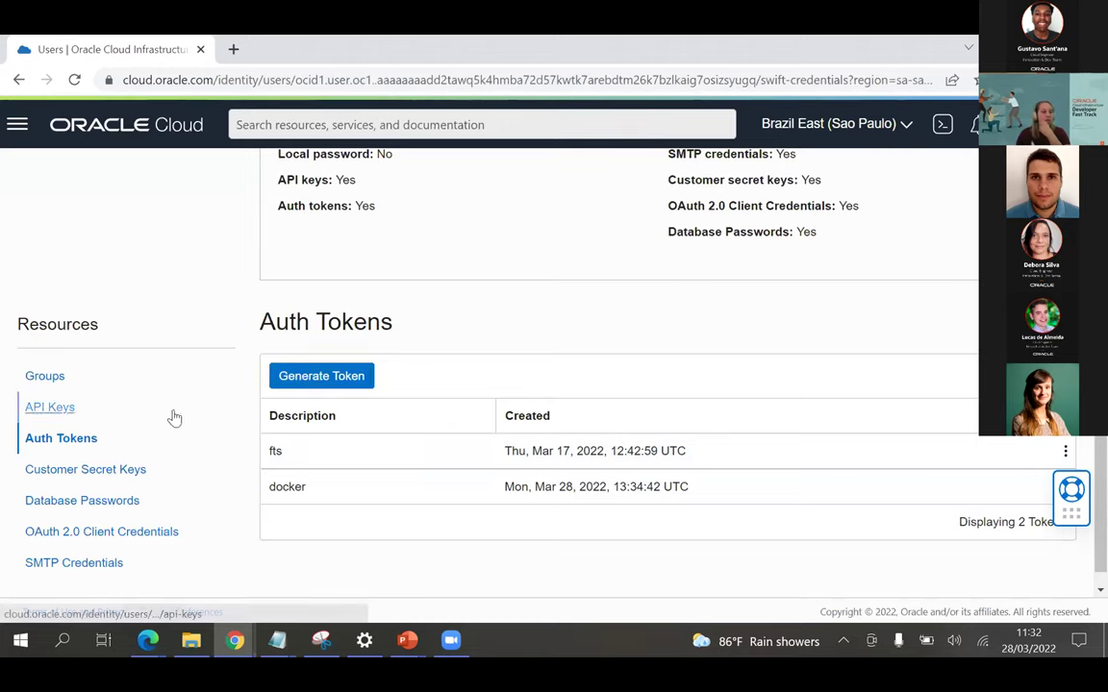
scroll(489, 395, up, 5)
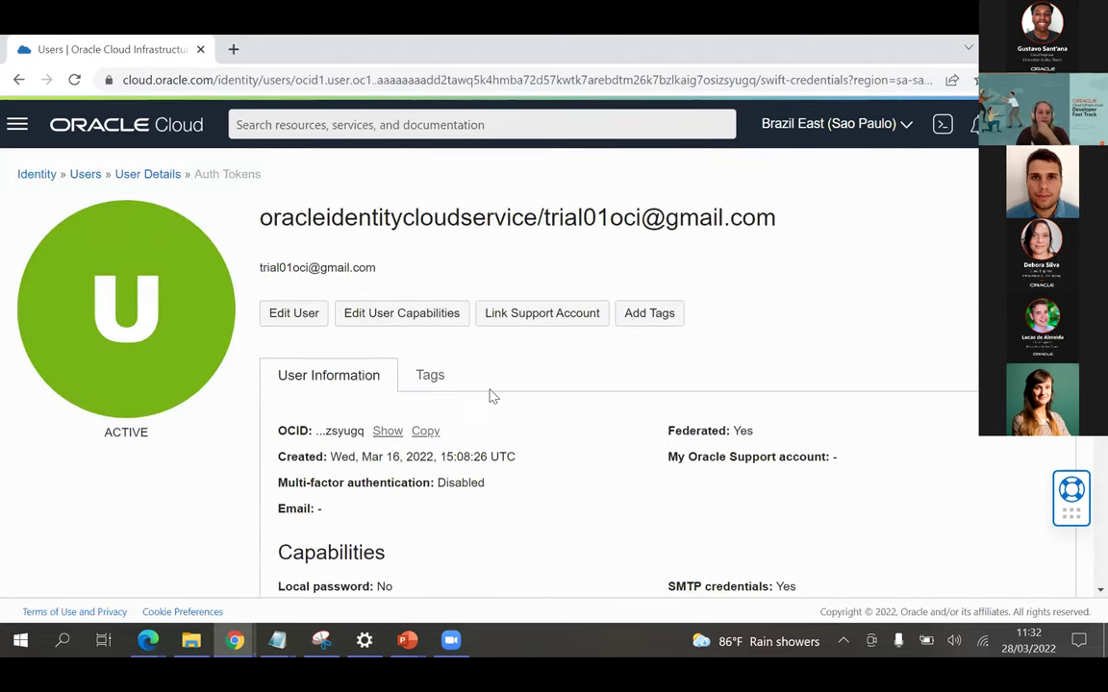
scroll(489, 395, down, 5)
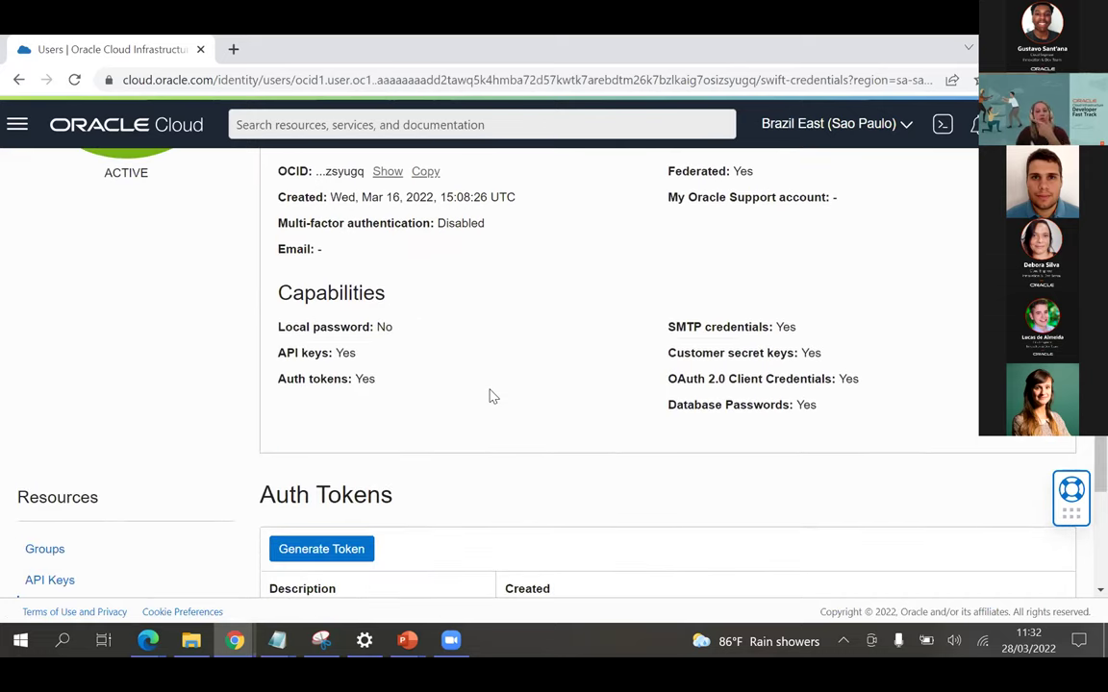
scroll(489, 395, down, 3)
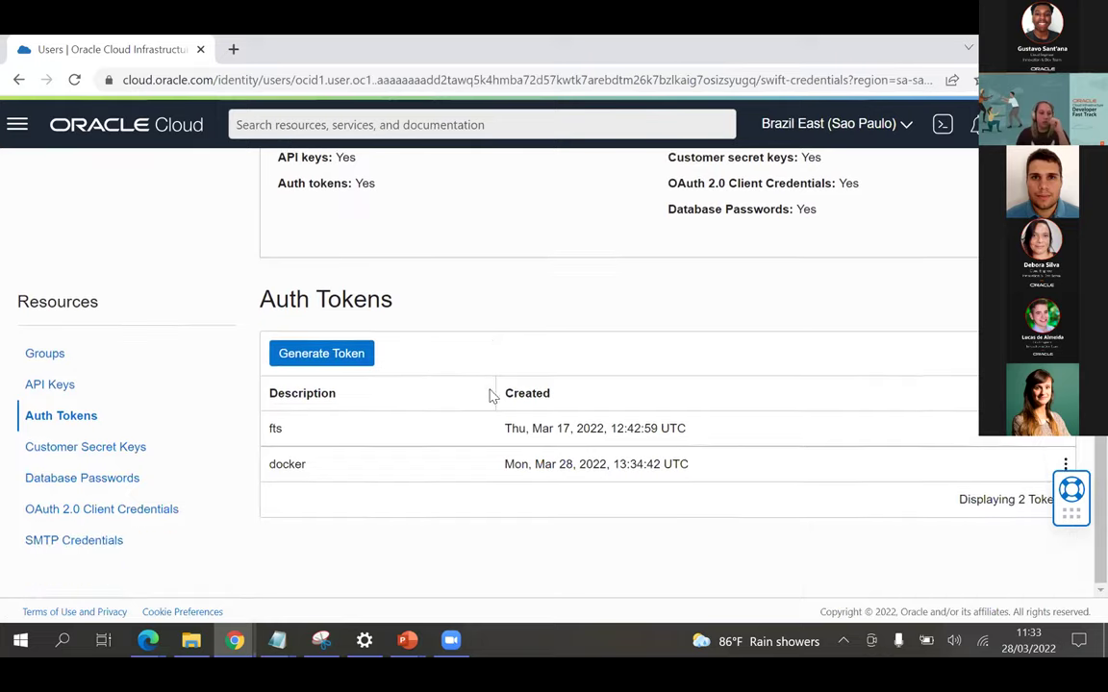
scroll(490, 395, up, 6)
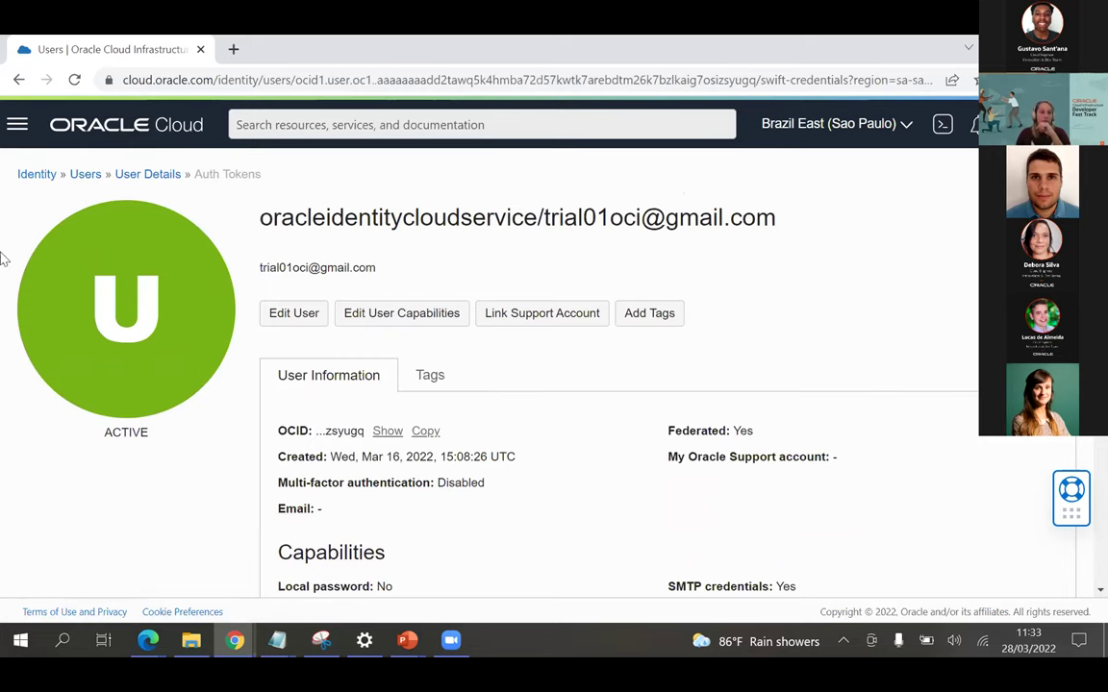
Step: Go to the Functions applications in the devft compartment and look over the new application form without creating one
click(17, 129)
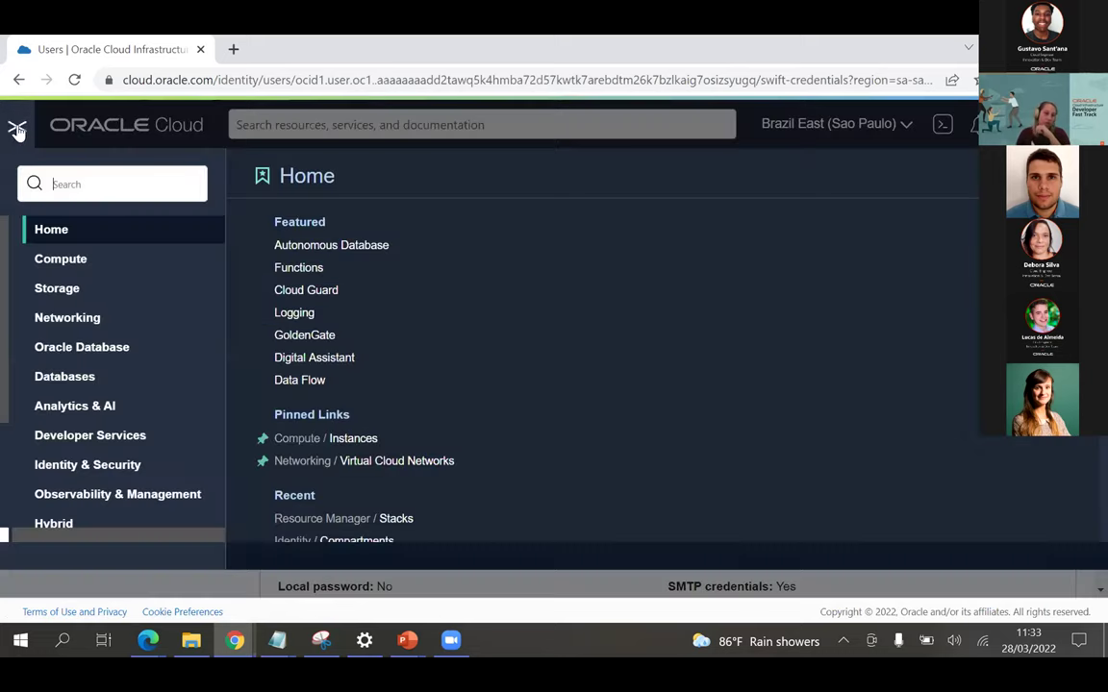
click(74, 440)
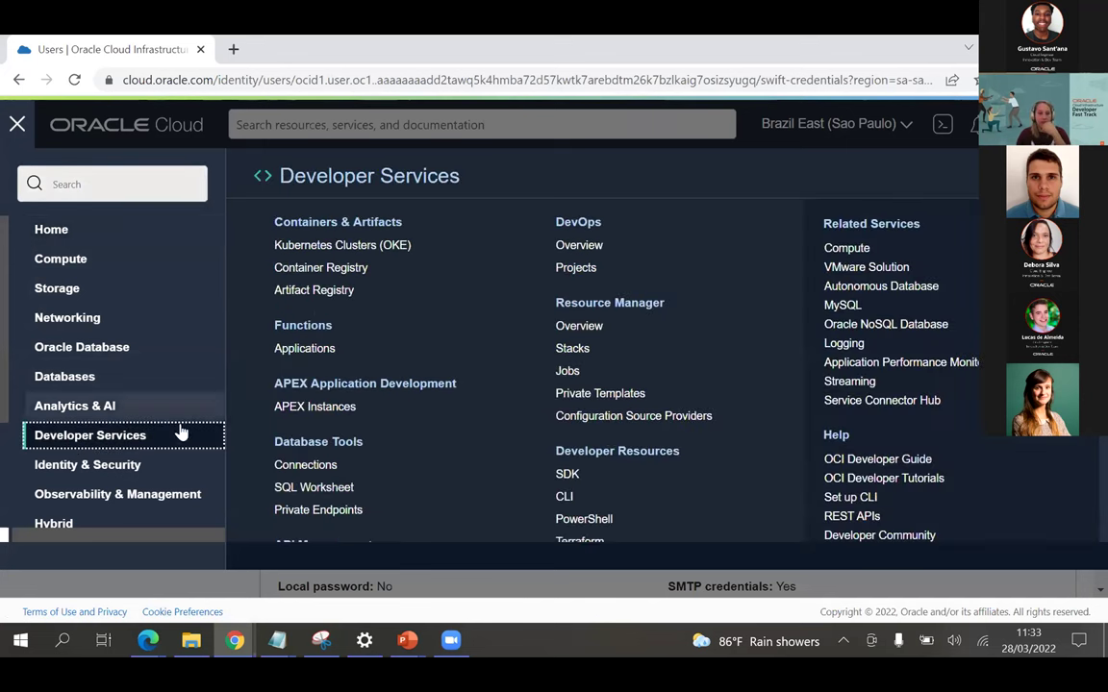
click(309, 332)
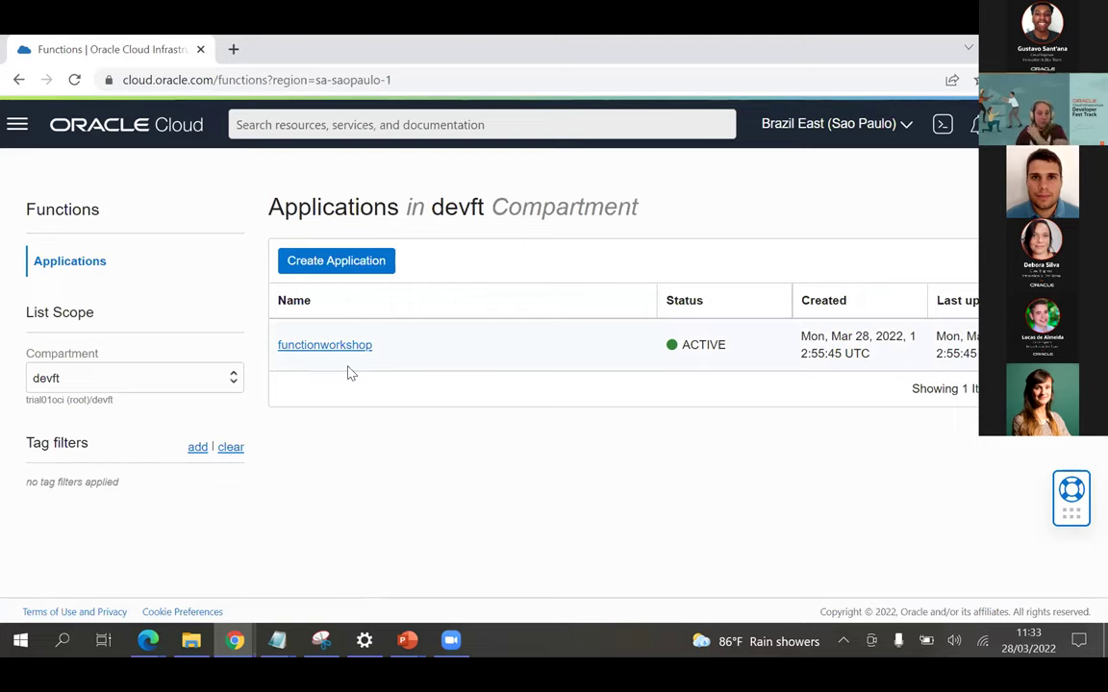
click(345, 268)
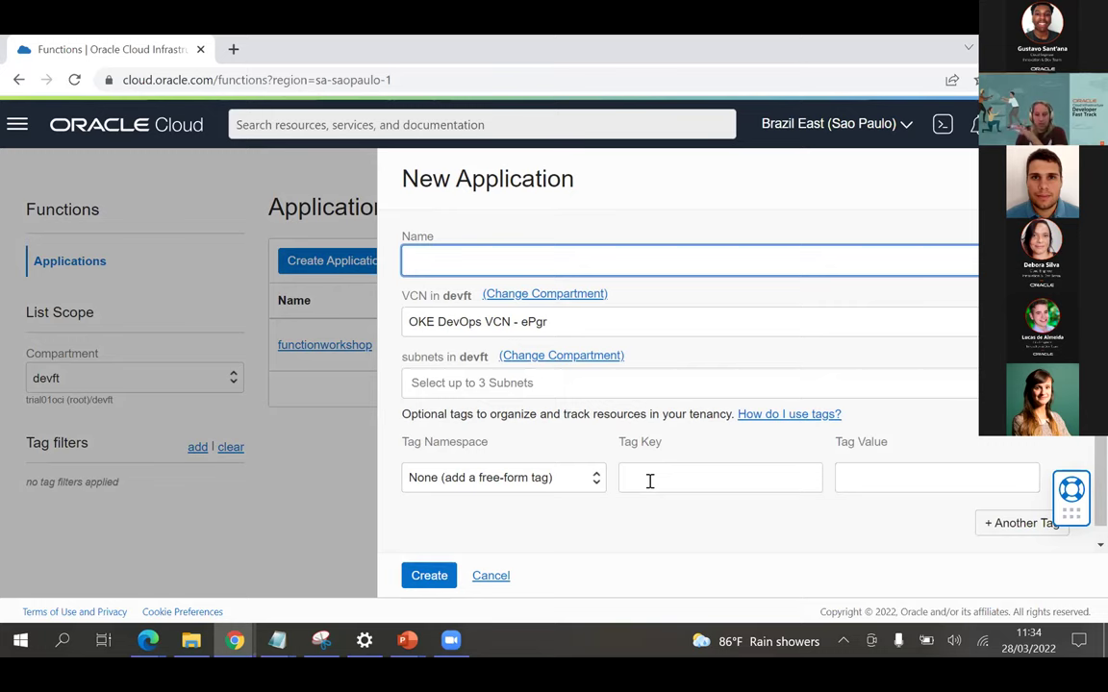
click(493, 583)
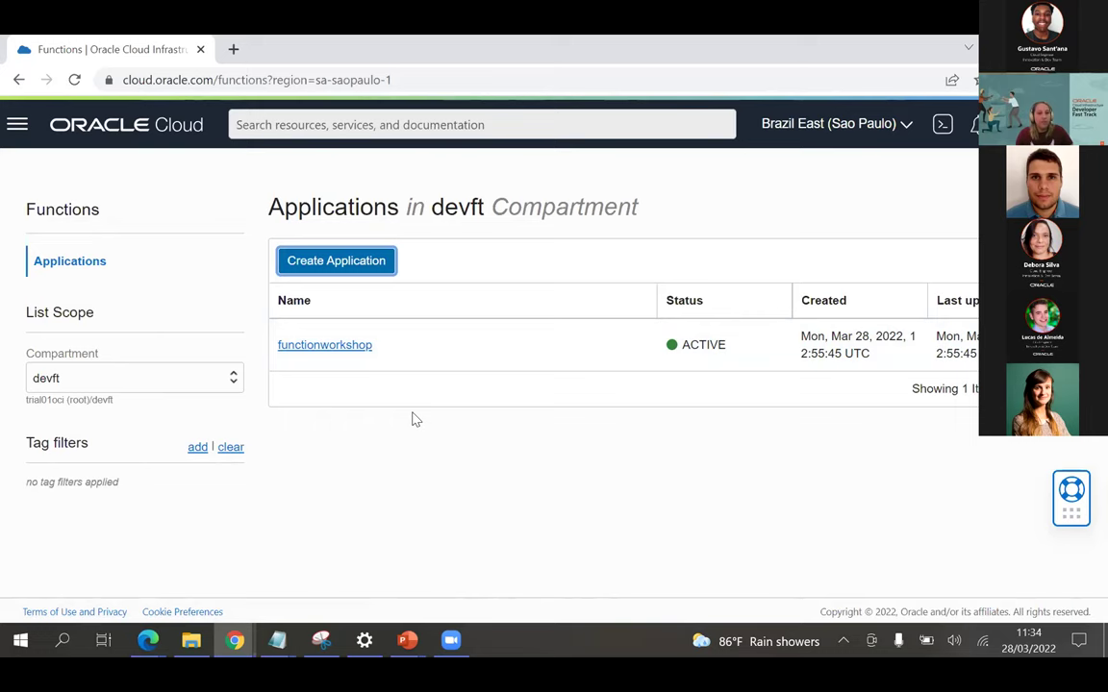
Step: Open the functionworkshop application's Getting Started guide and launch Cloud Shell from its Cloud Shell setup
click(327, 351)
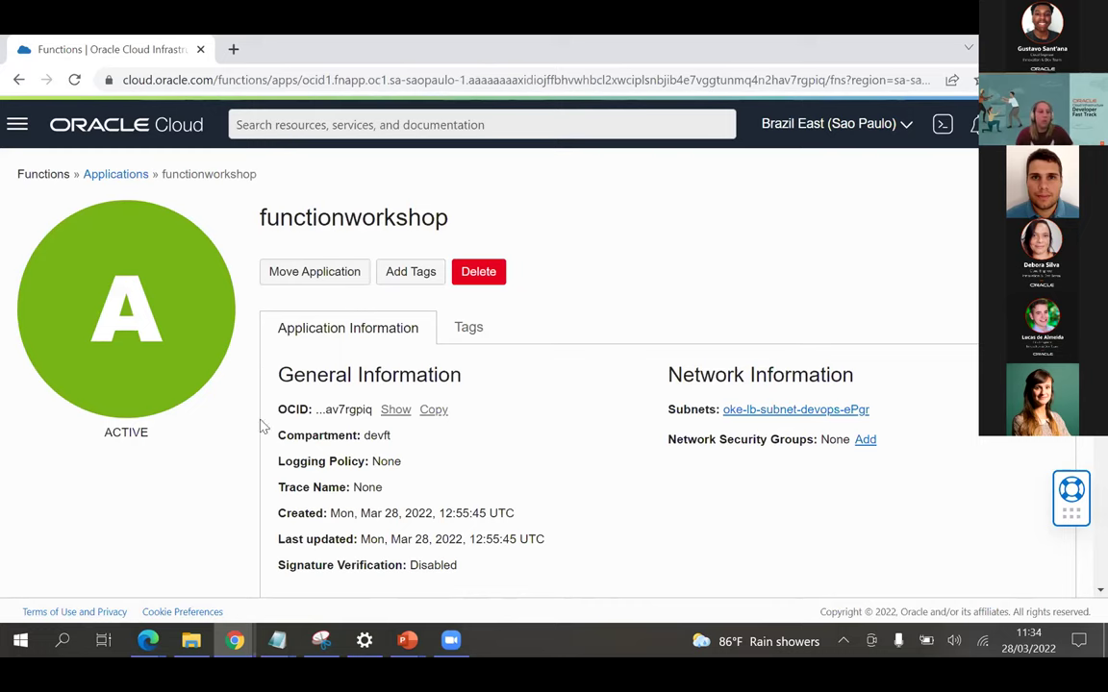
scroll(302, 429, down, 4)
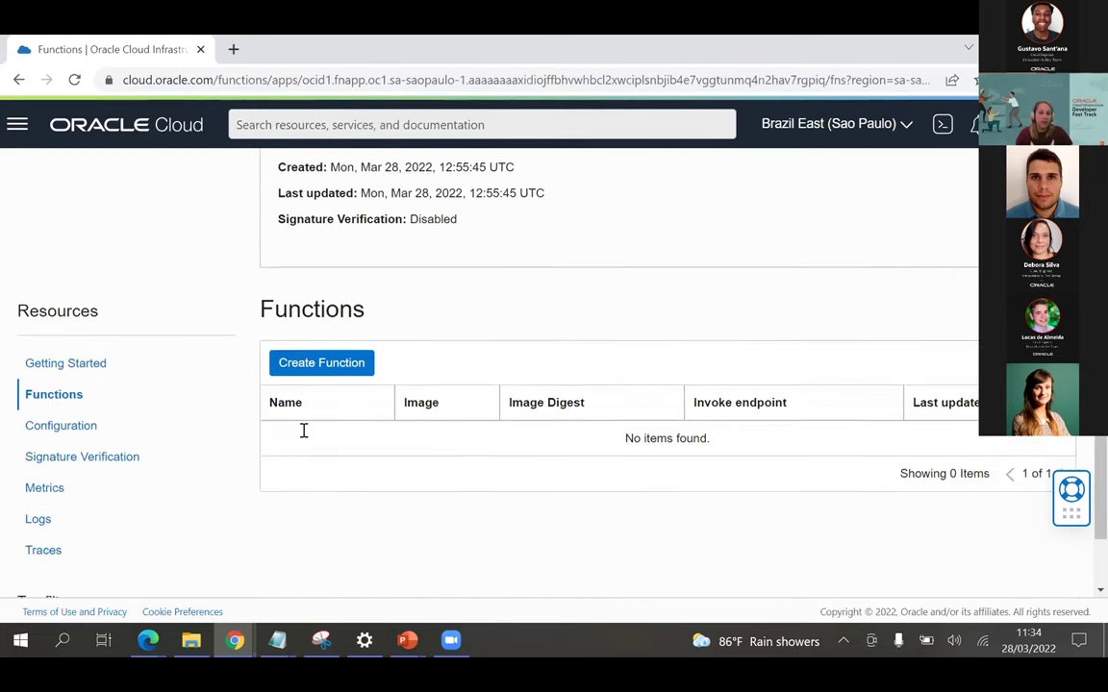
scroll(304, 432, down, 1)
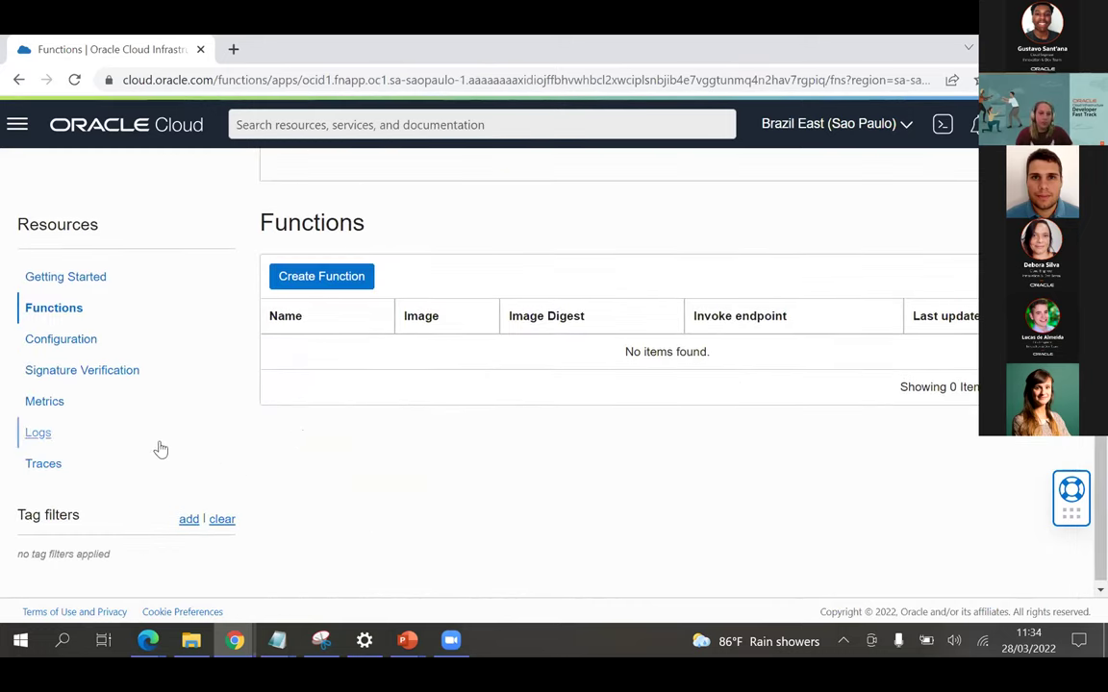
click(75, 281)
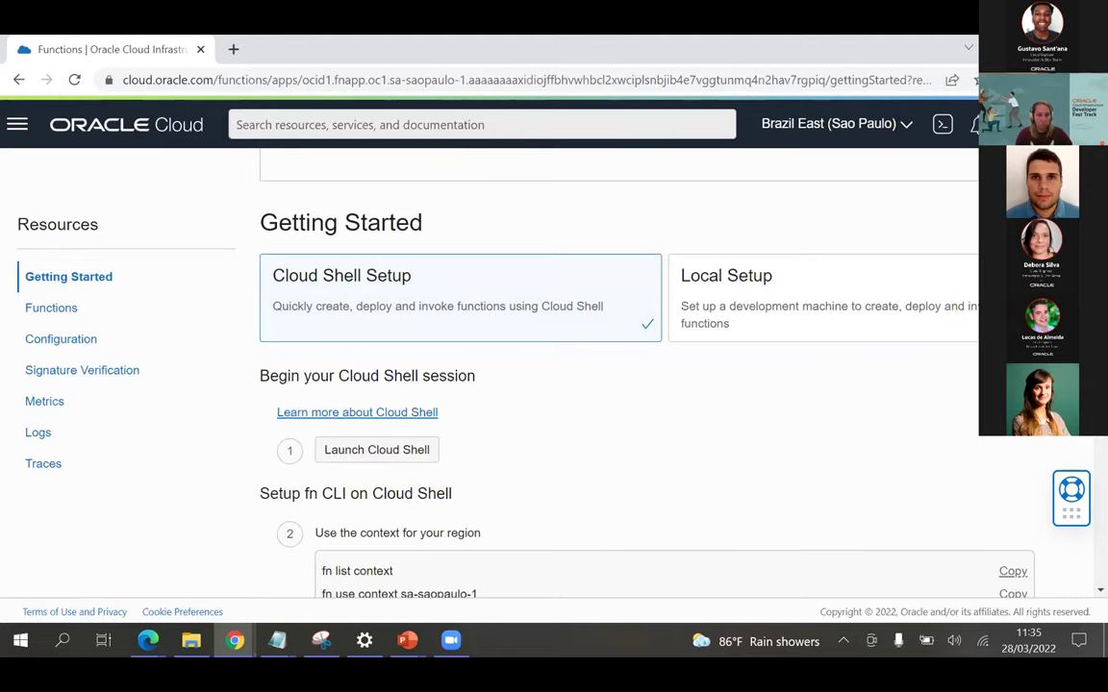
scroll(683, 428, down, 2)
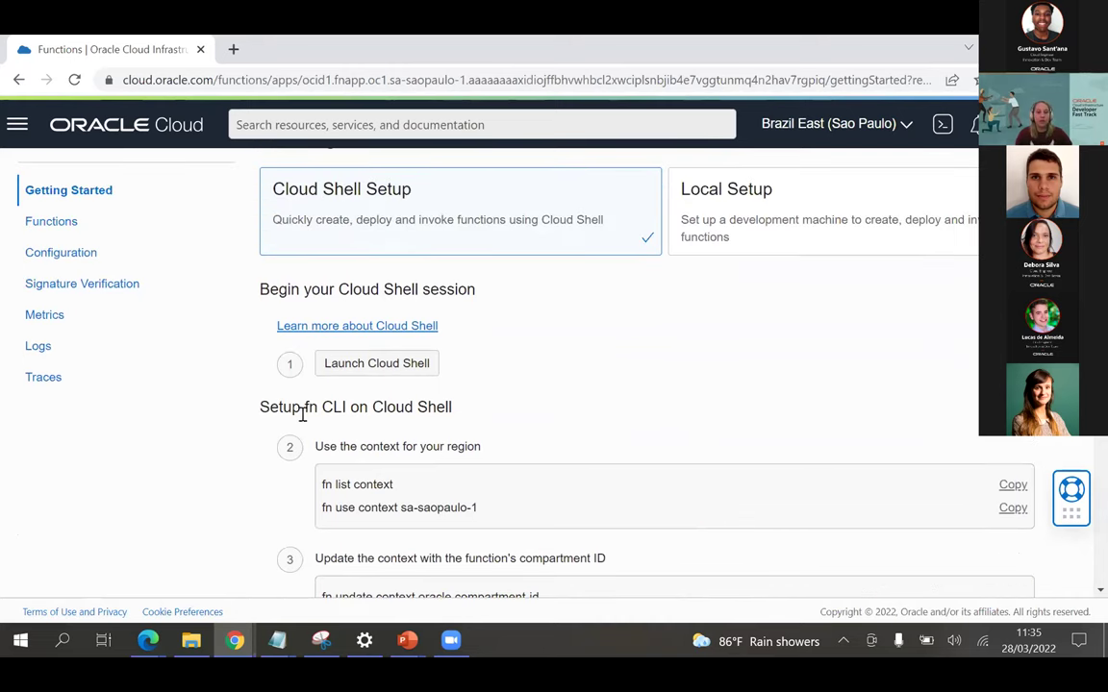
click(353, 369)
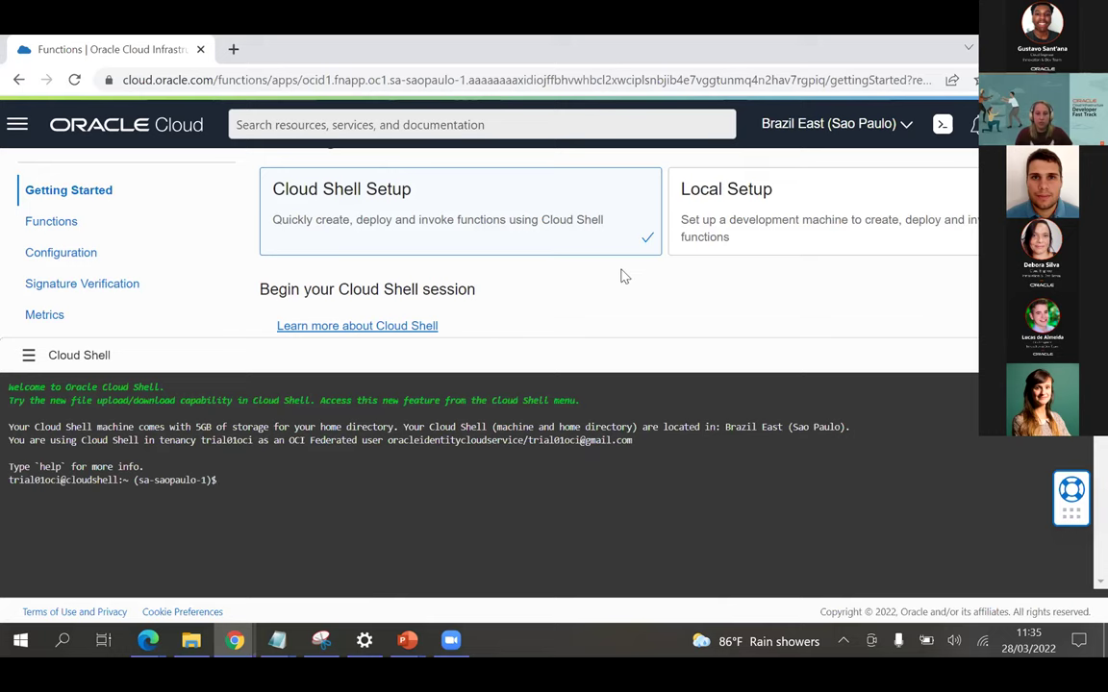
Step: List the available Fn contexts in Cloud Shell and select sa-saopaulo-1 with fn use context
scroll(623, 277, down, 5)
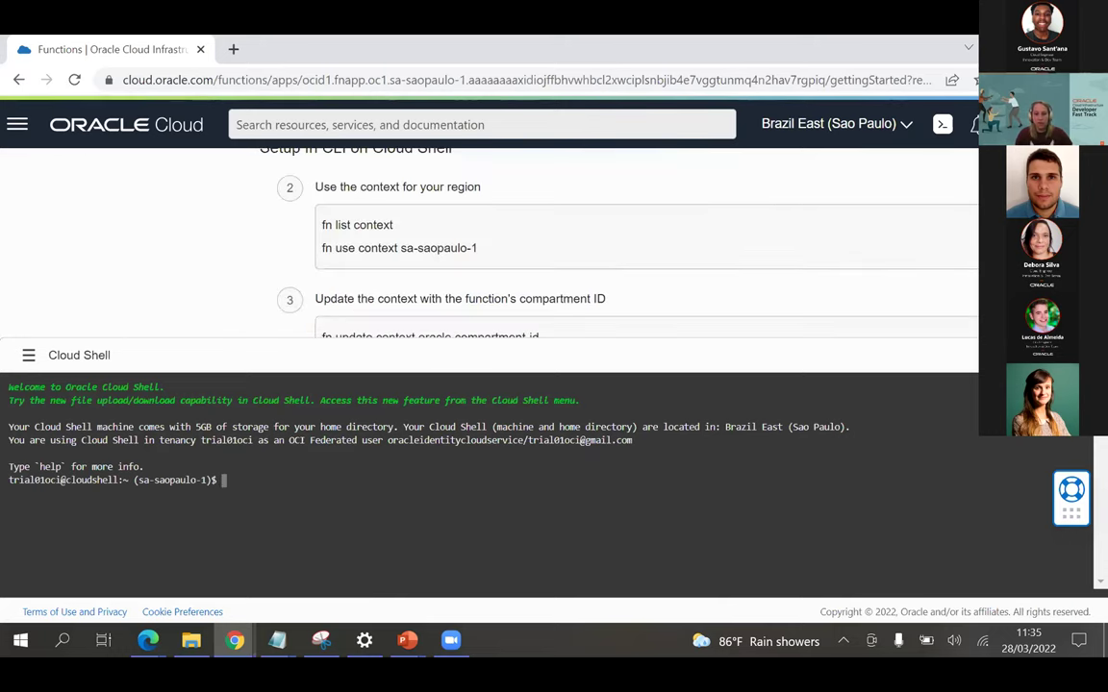
click(242, 484)
text(fn list context)
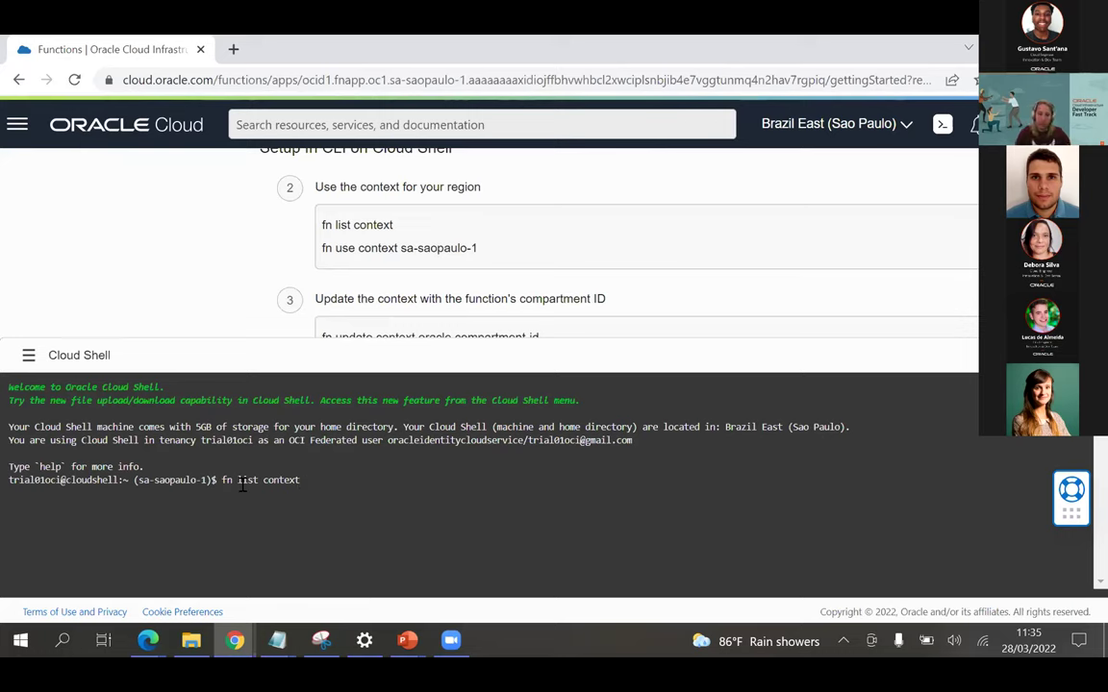
key(Return)
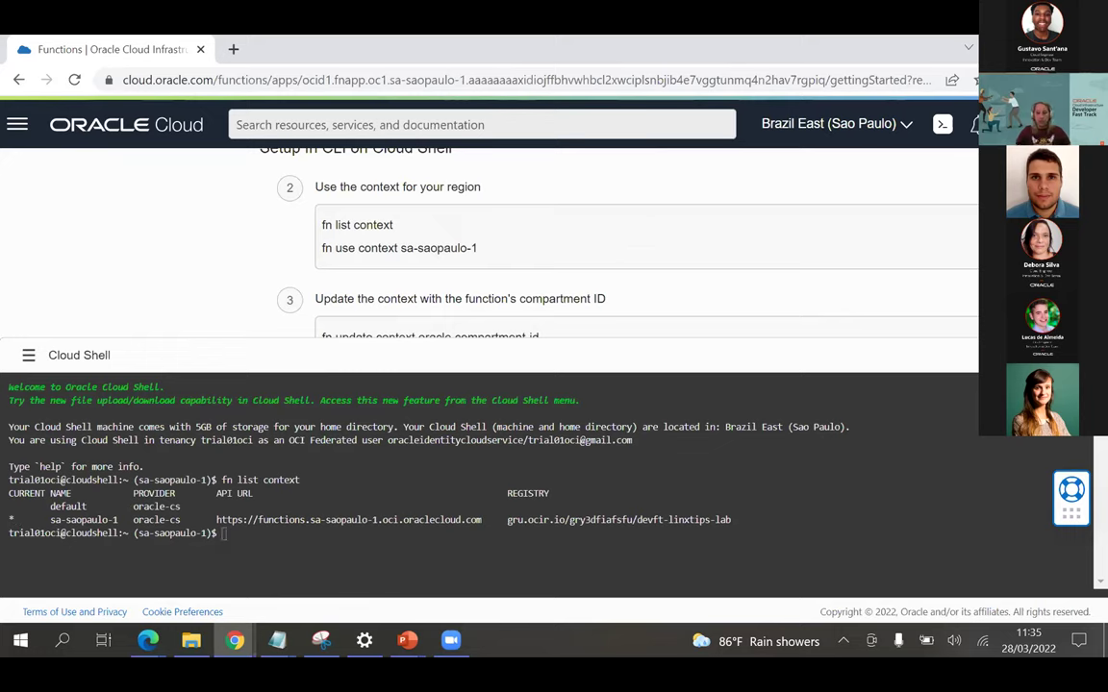
text(fn use context sa-saopaulo-1)
key(Return)
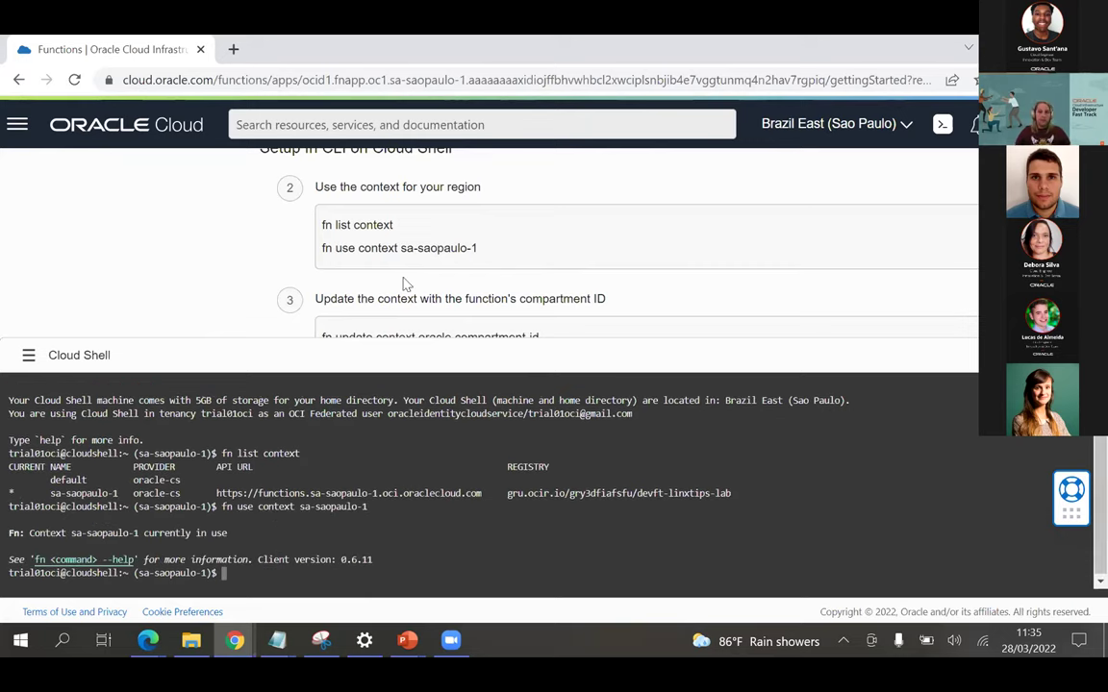
Step: Update the Fn context's oracle.compartment-id with the compartment OCID given in step 3 of the Getting Started guide
scroll(530, 225, down, 2)
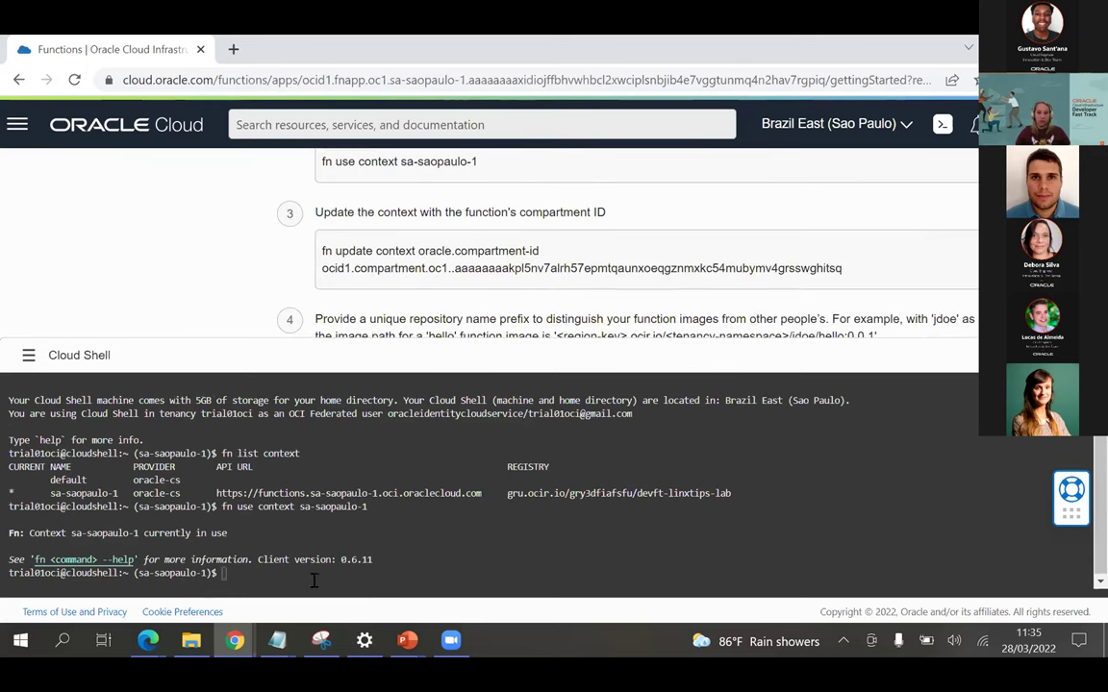
text(fn update context oracle.compartment-id ocid1.compartment.oc1..aaaaaaaakpl5nv7alrh57epmtqaunxoeqgznmxkc54mubymv4grsswghitsq)
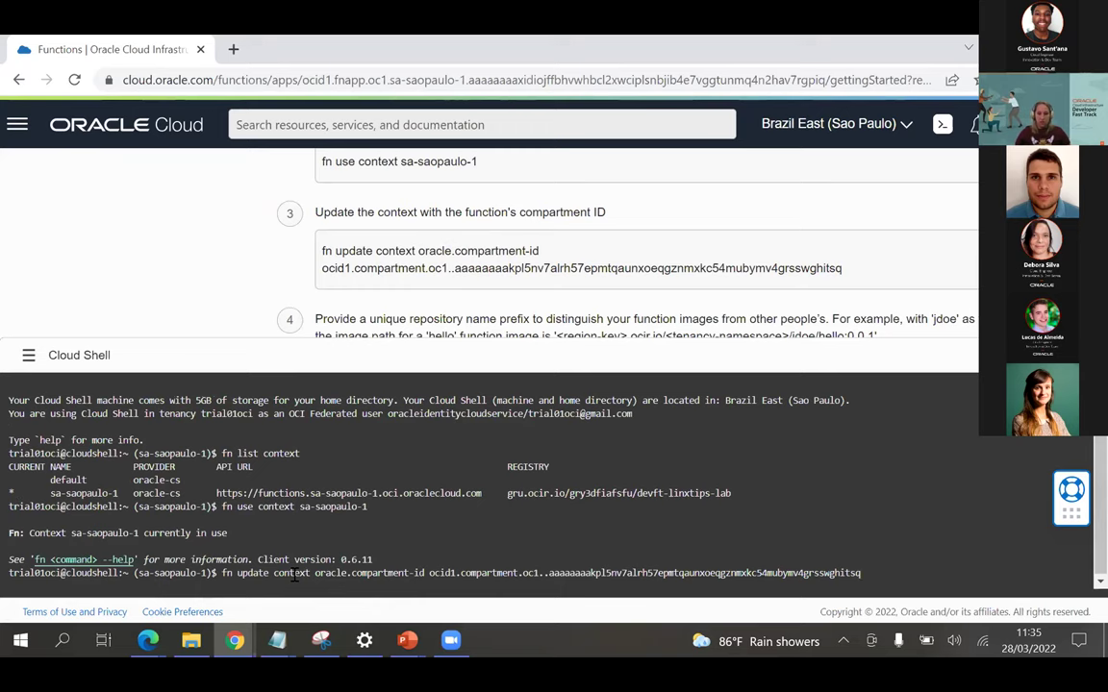
key(Return)
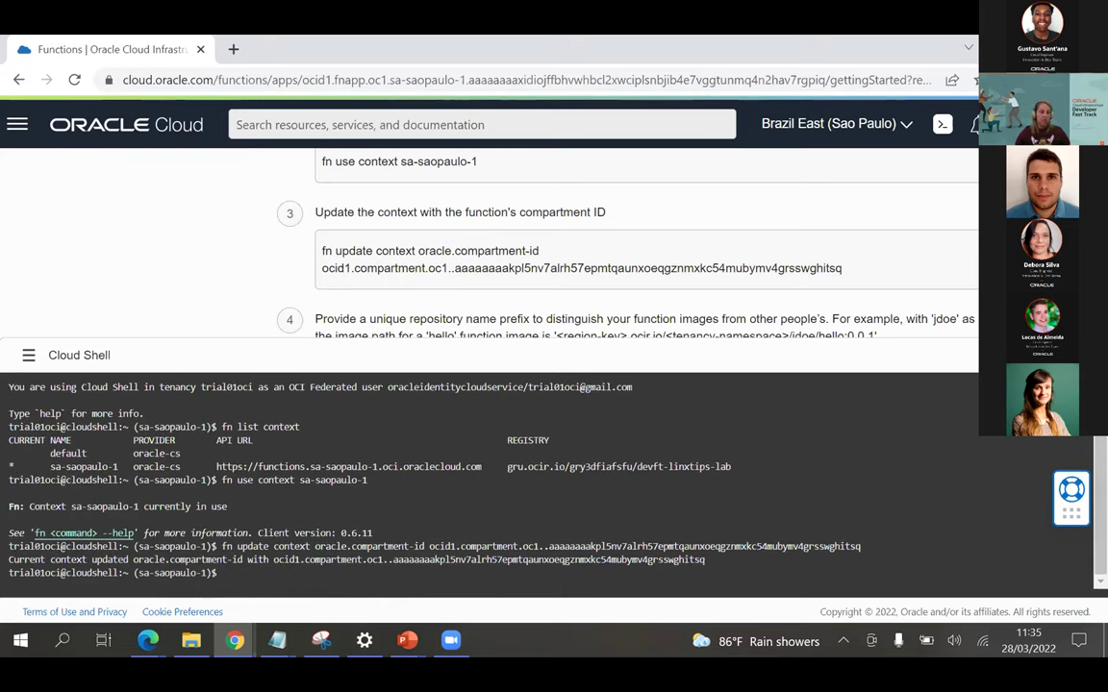
Step: Update the Fn context's registry to gru.ocir.io/gry3dfiafsfu/functionworkshop, replacing the guide's repo-name-prefix placeholder with functionworkshop
scroll(879, 275, down, 1)
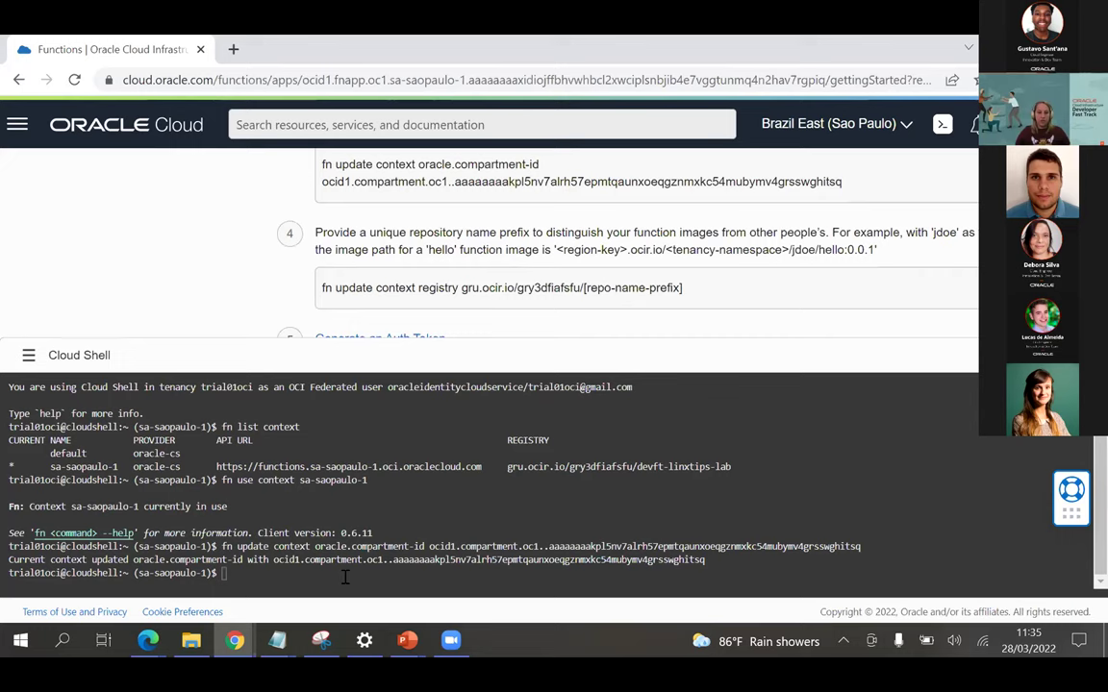
text(fn update context registry gru.ocir.io/gry3dfiafsfu/[repo-name-prefix])
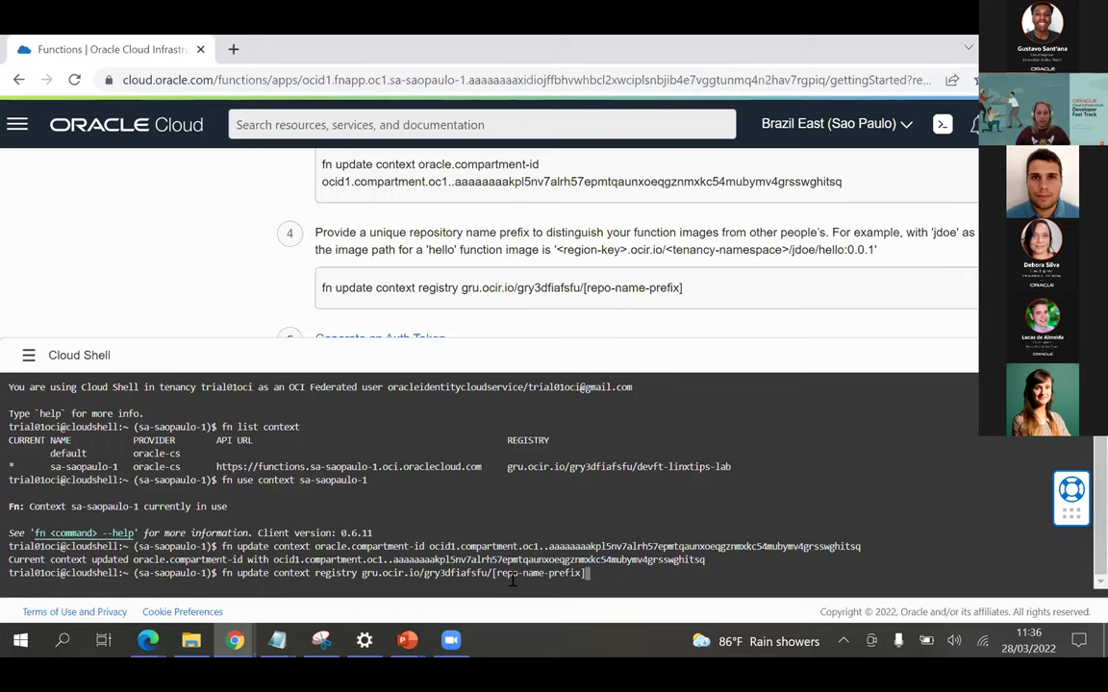
key(BackSpace)
key(BackSpace)
key(BackSpace)
key(BackSpace)
key(BackSpace)
key(BackSpace)
key(BackSpace)
key(BackSpace)
key(BackSpace)
key(BackSpace)
key(BackSpace)
key(BackSpace)
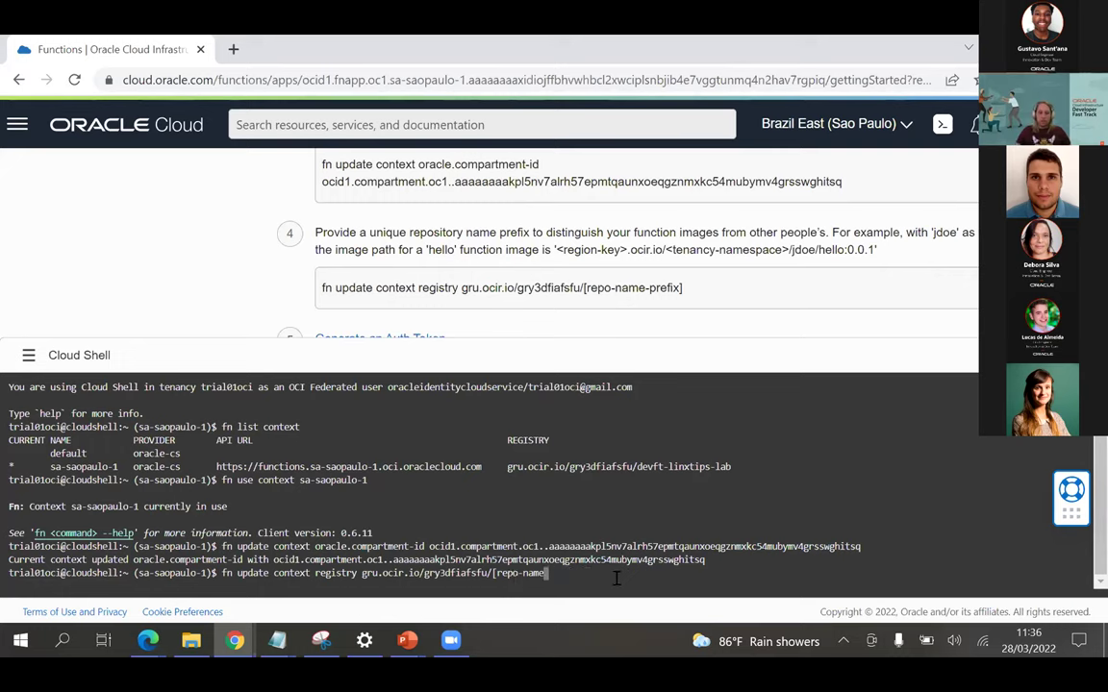
key(BackSpace)
key(BackSpace)
key(BackSpace)
key(BackSpace)
key(BackSpace)
key(BackSpace)
text(functionworkshop)
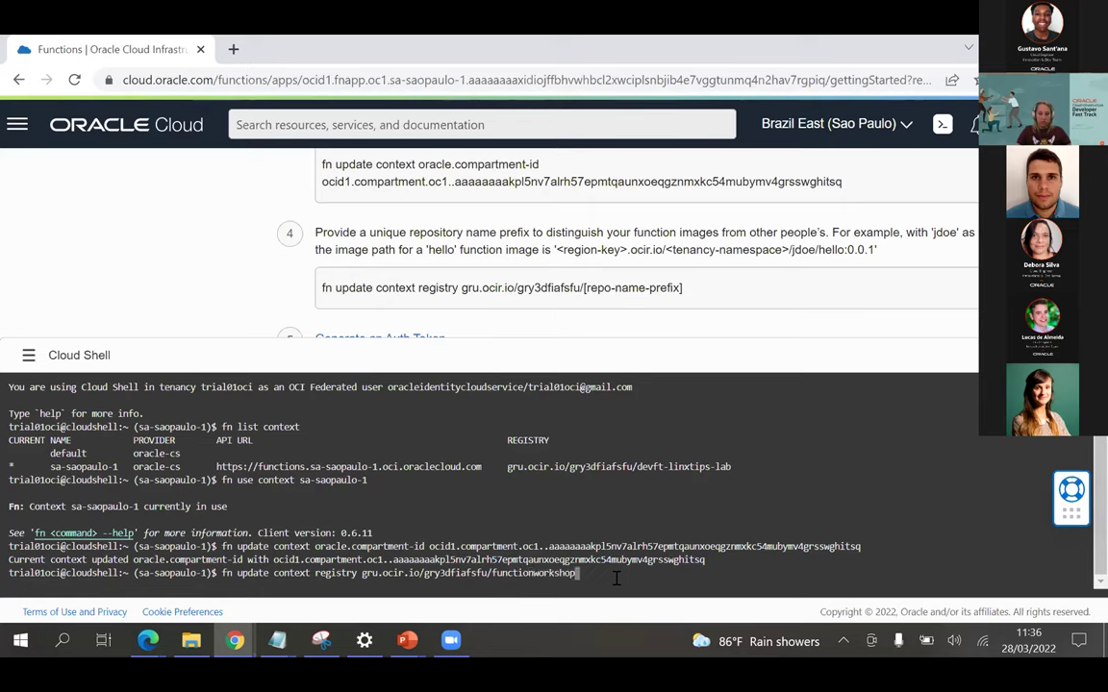
key(Return)
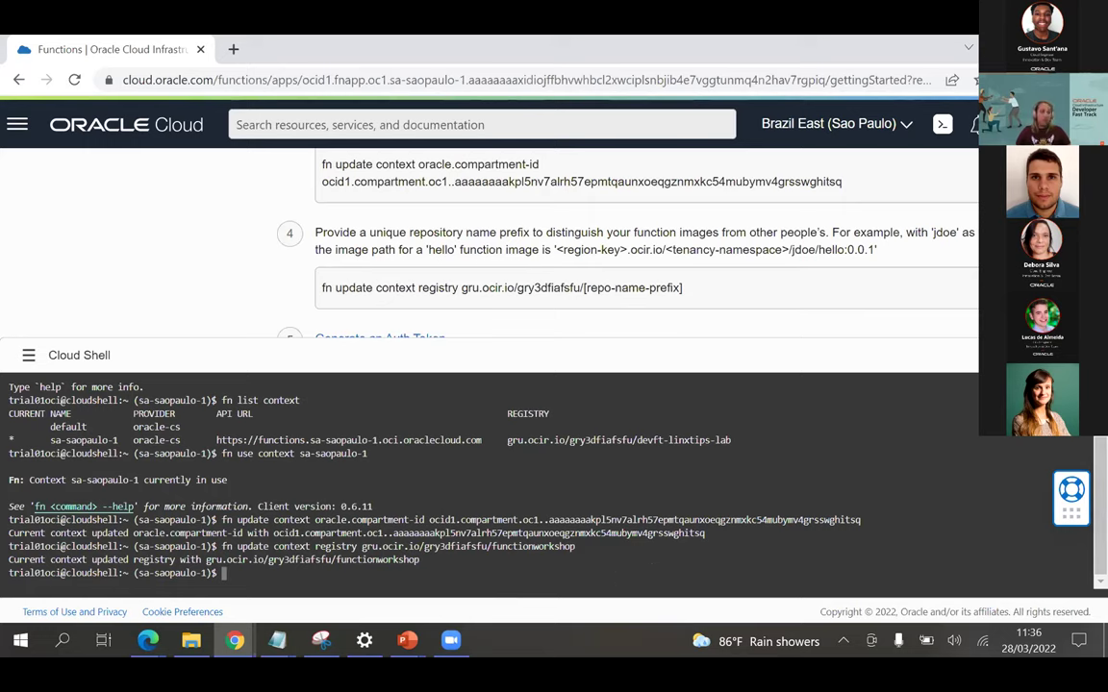
Step: Log Docker into the gru.ocir.io registry with the guide's login command, entering the saved auth token as the password
scroll(615, 231, down, 2)
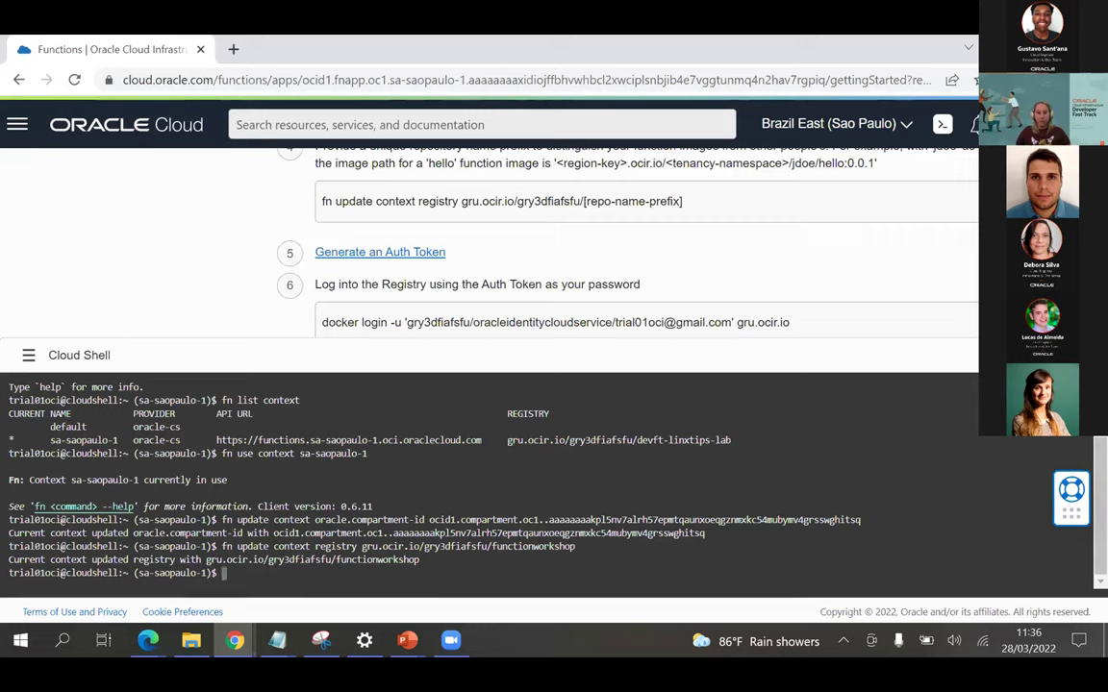
scroll(928, 276, down, 1)
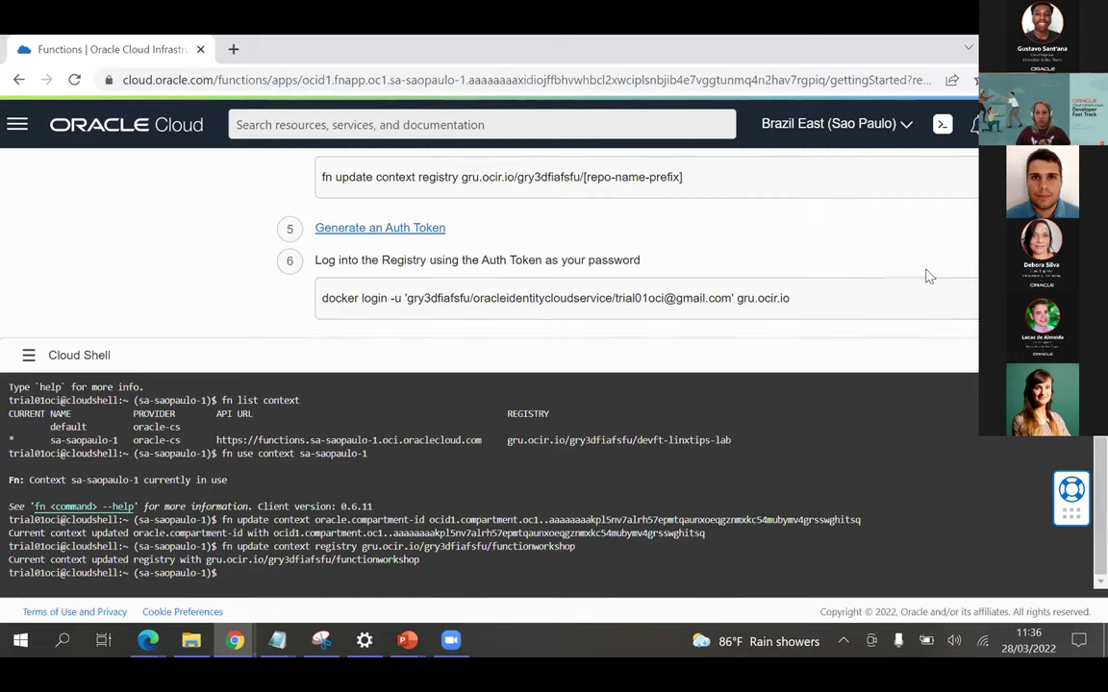
scroll(928, 276, down, 2)
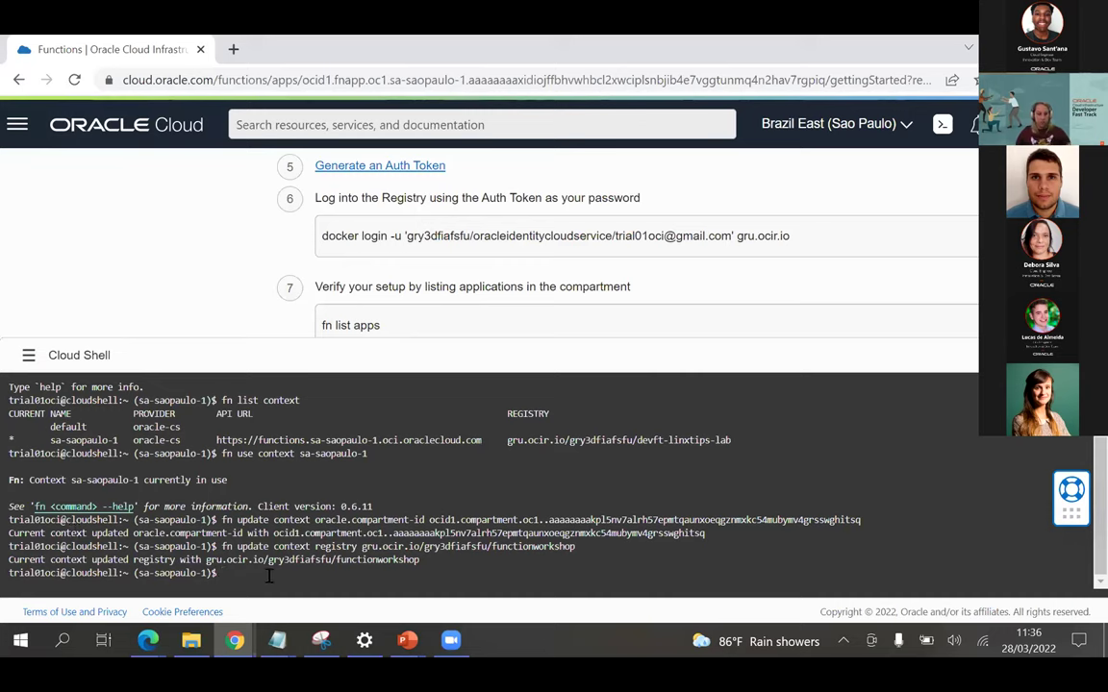
key(ctrl+v)
key(Return)
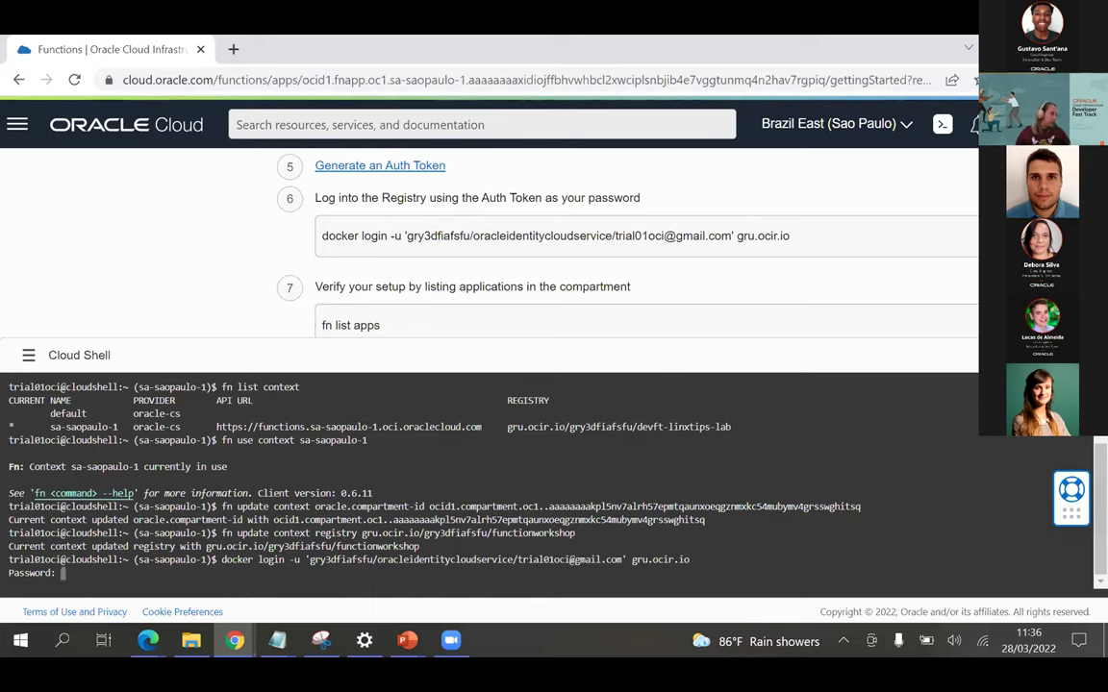
key(alt+Tab)
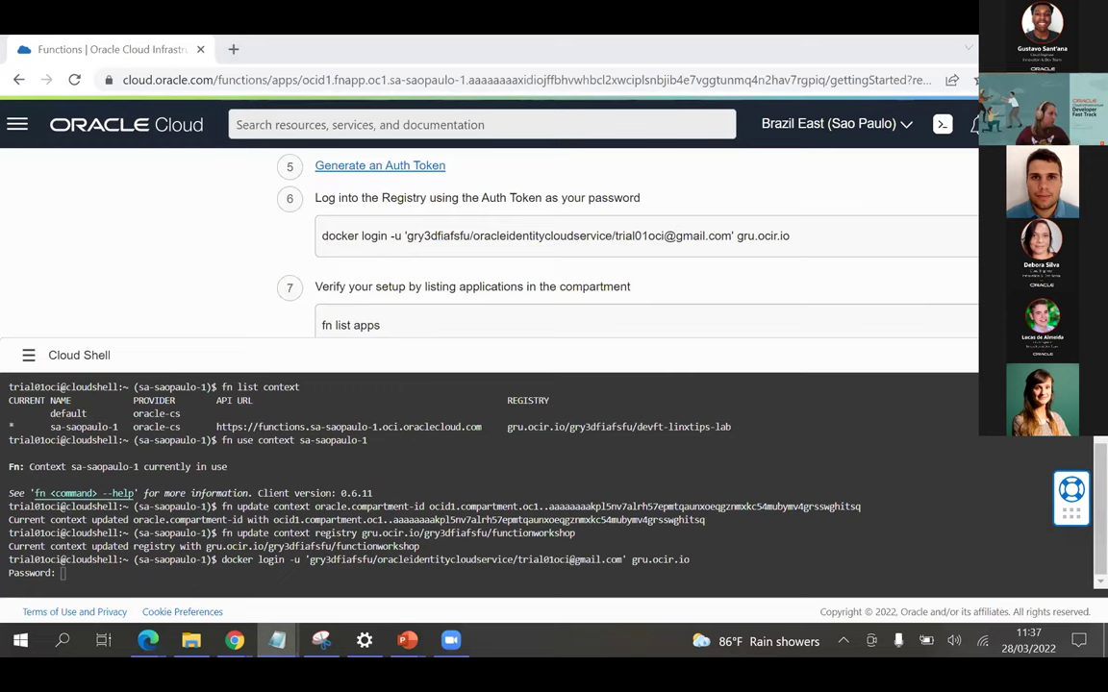
right_click(90, 583)
click(148, 438)
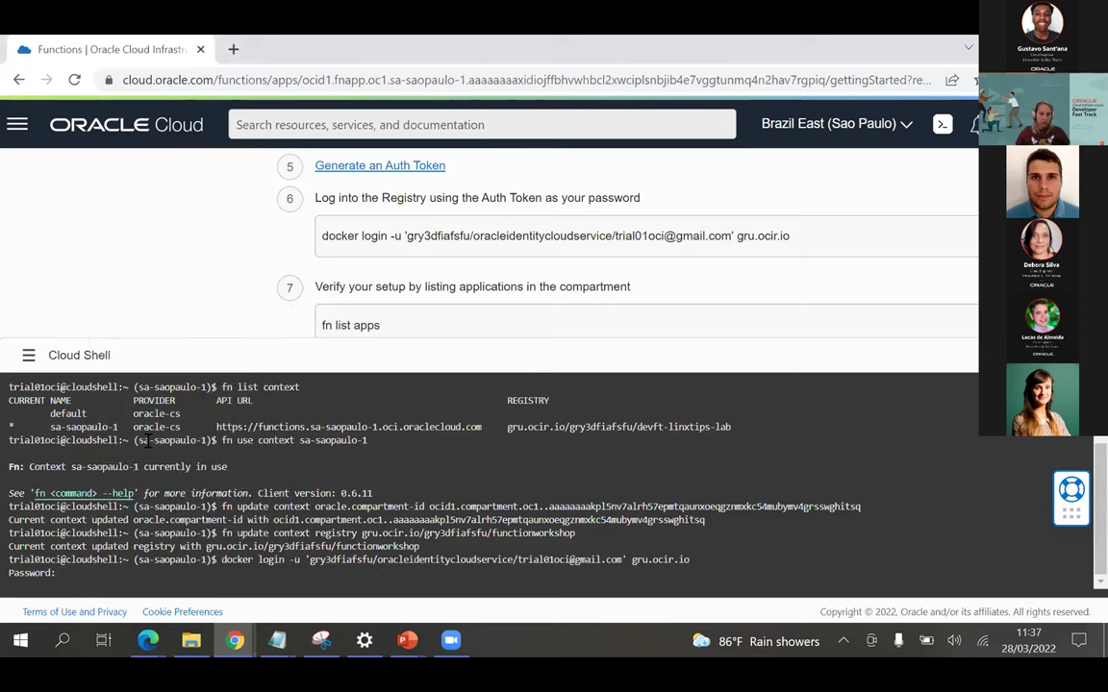
key(Return)
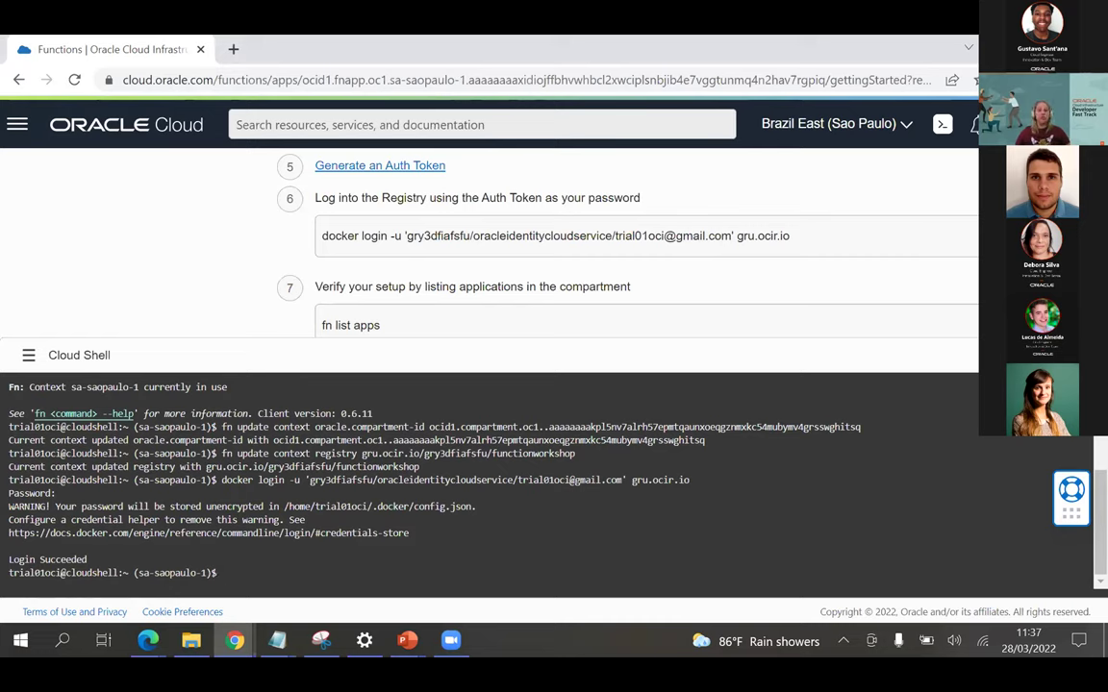
Step: List the compartment's applications with fn list apps to verify the Fn setup
scroll(740, 260, down, 1)
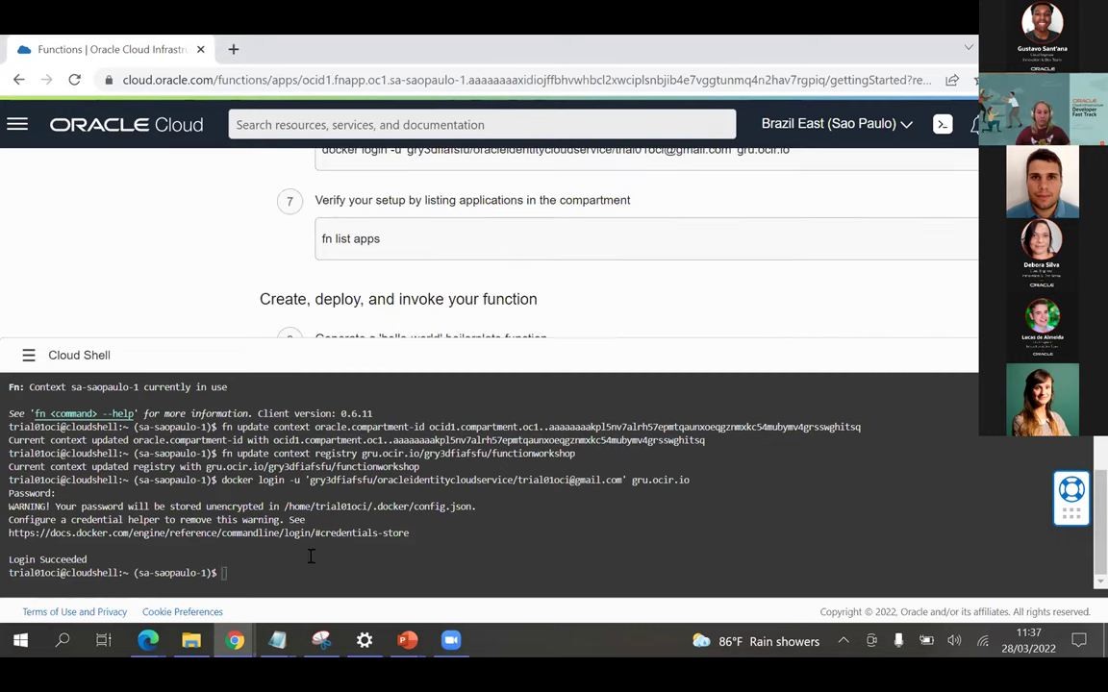
text(fn list apps)
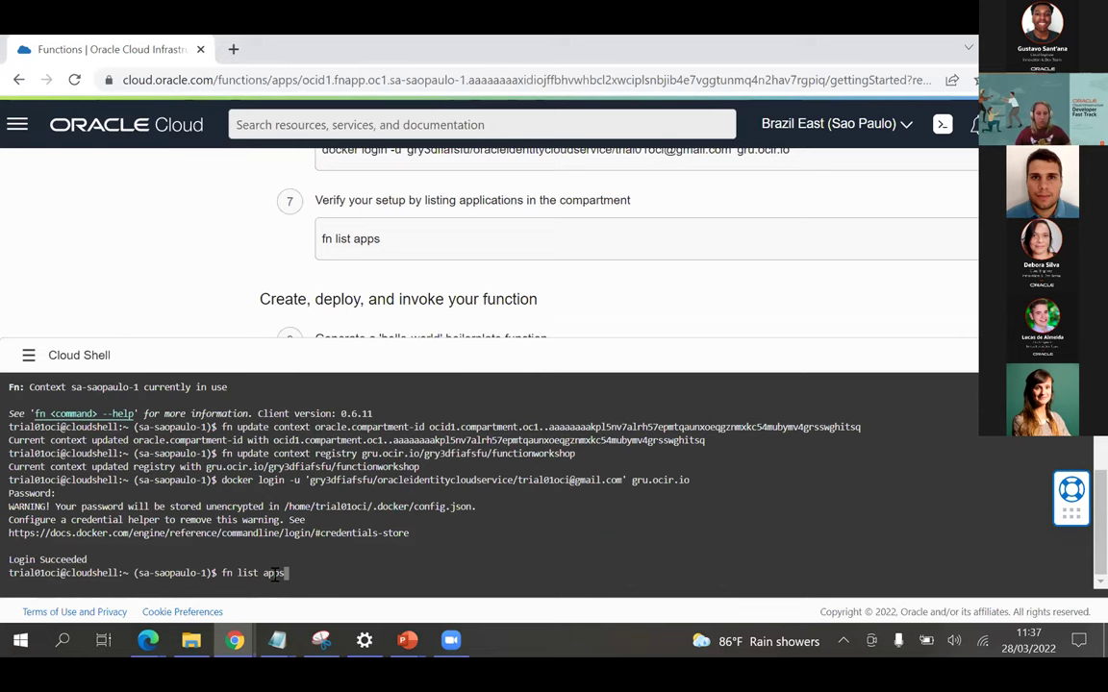
key(Return)
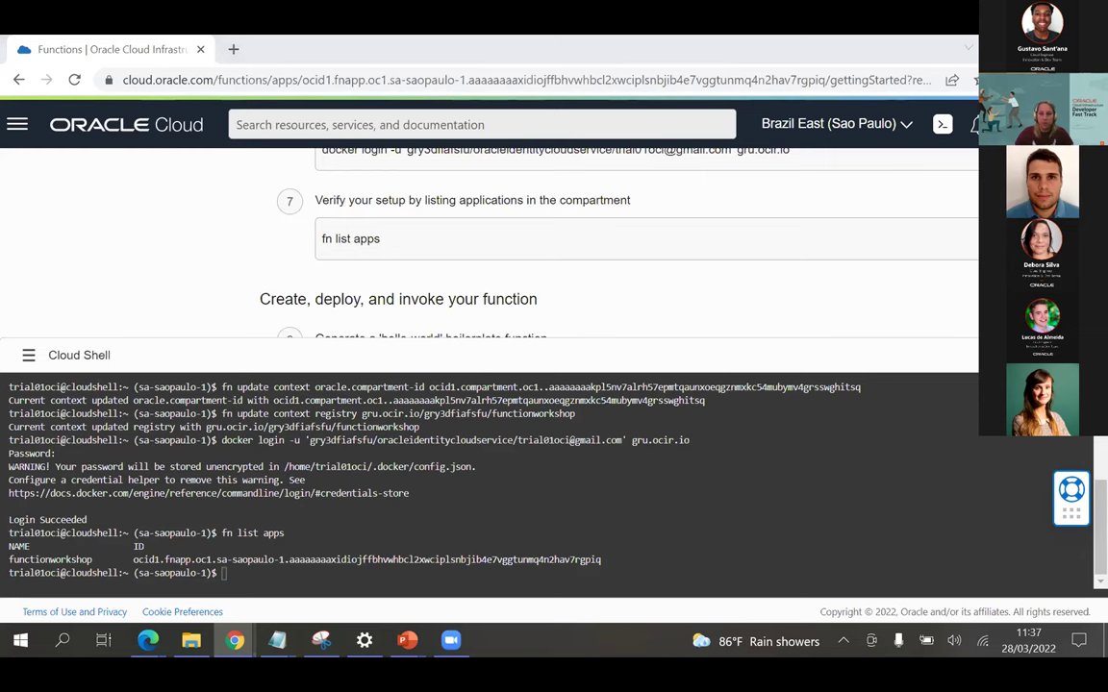
Step: Switch to the lab README on GitHub, copy the step 20 git clone command, and try to clone the events-function repository in Cloud Shell
key(alt+Tab)
drag(894, 123, 396, 68)
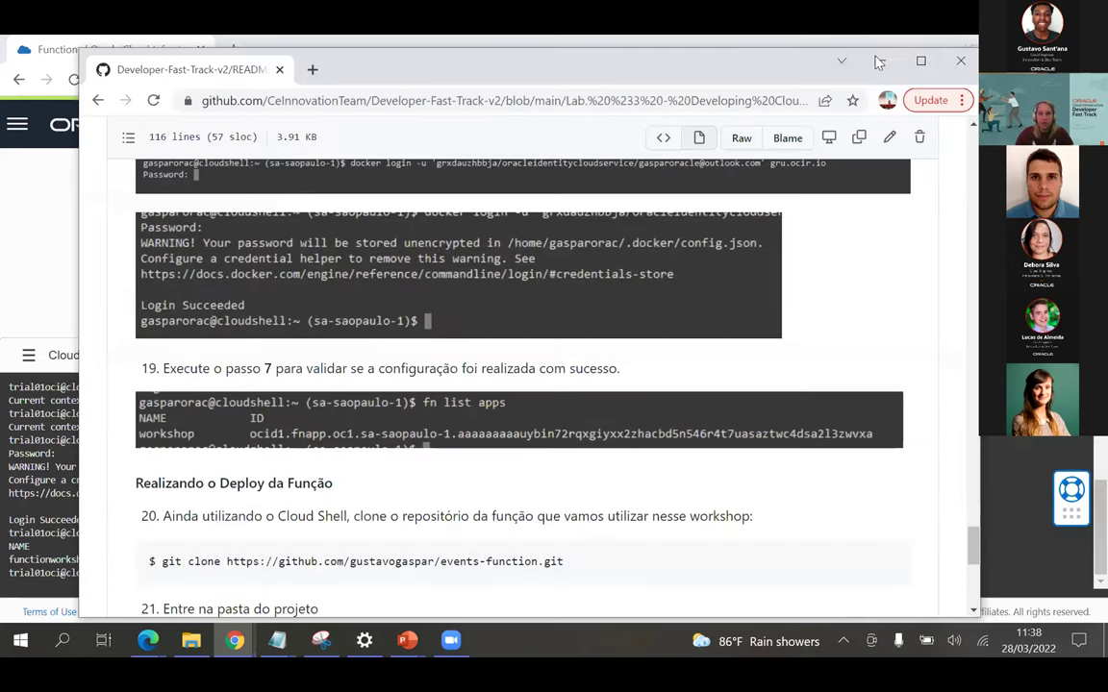
click(920, 63)
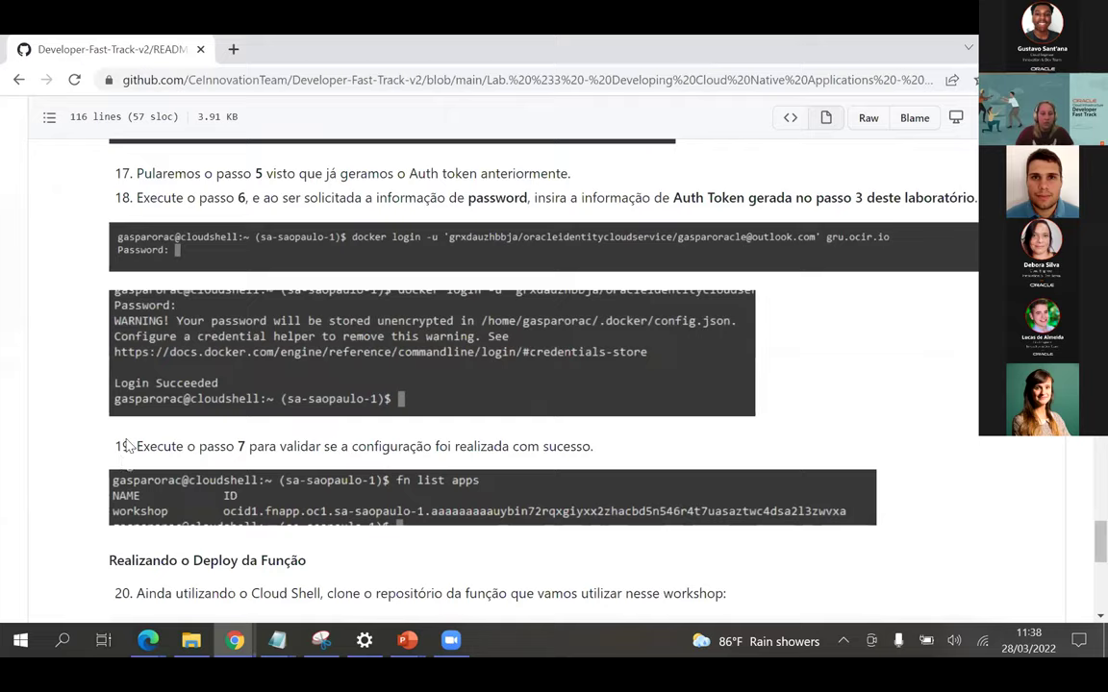
scroll(111, 413, down, 3)
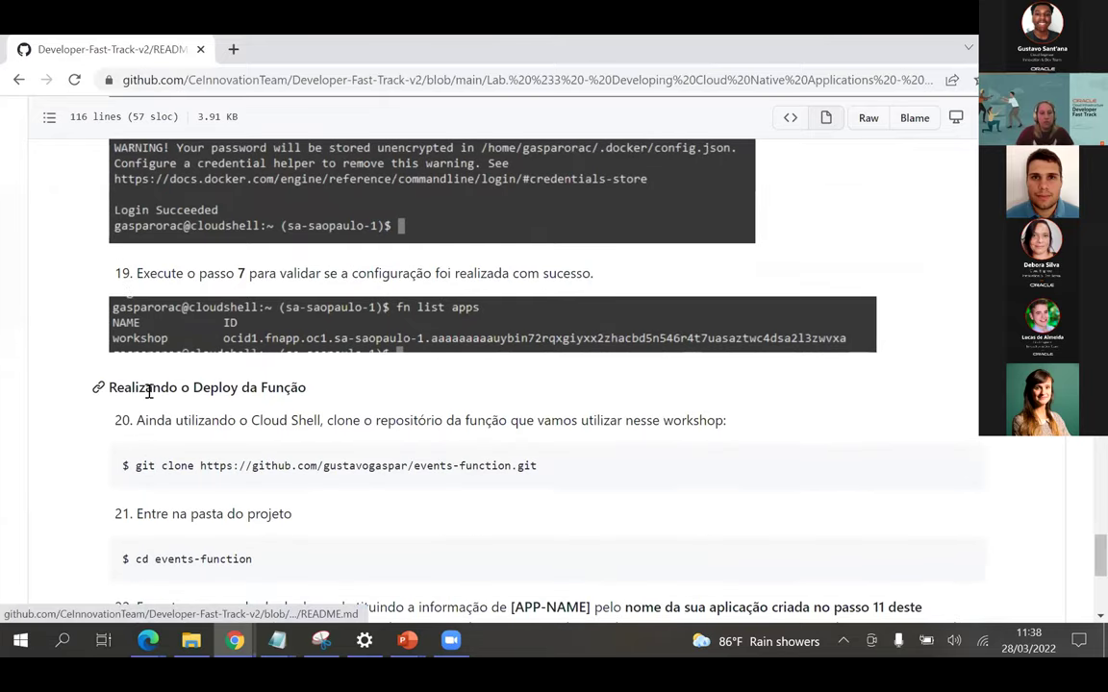
scroll(311, 399, down, 2)
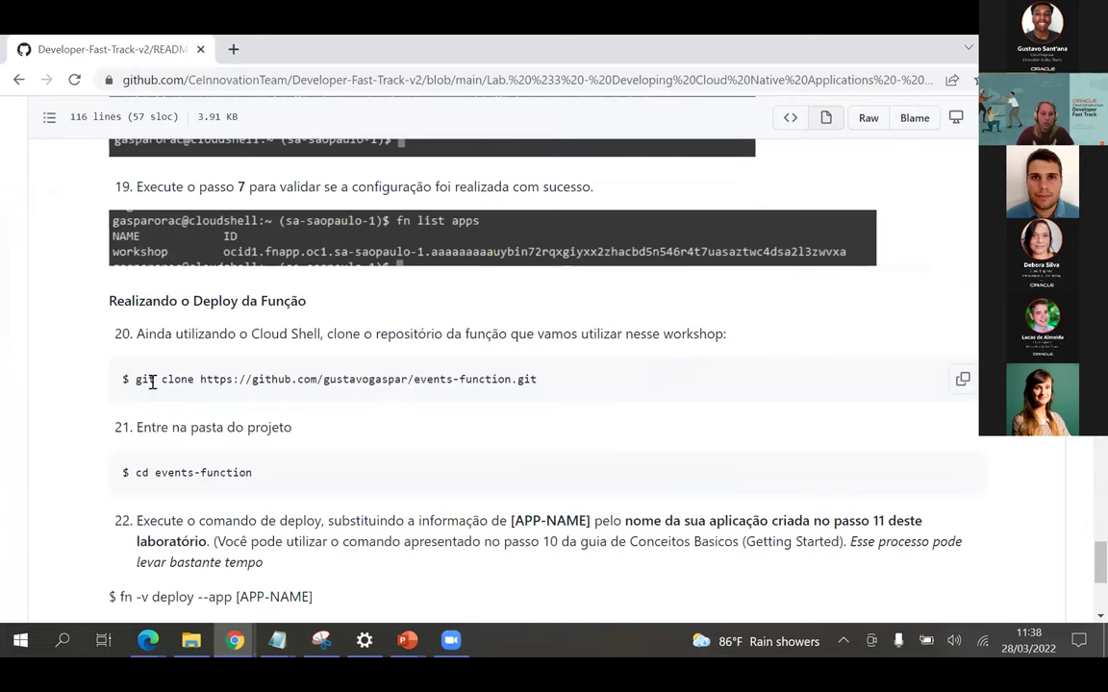
drag(138, 381, 551, 382)
key(ctrl+c)
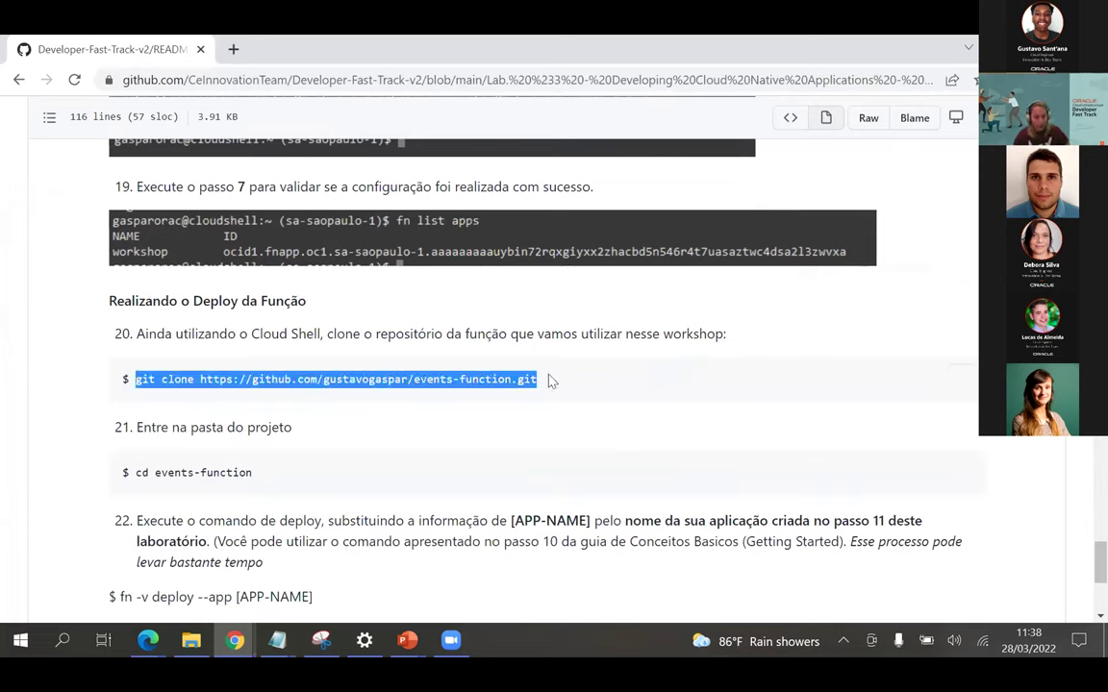
key(alt+Tab)
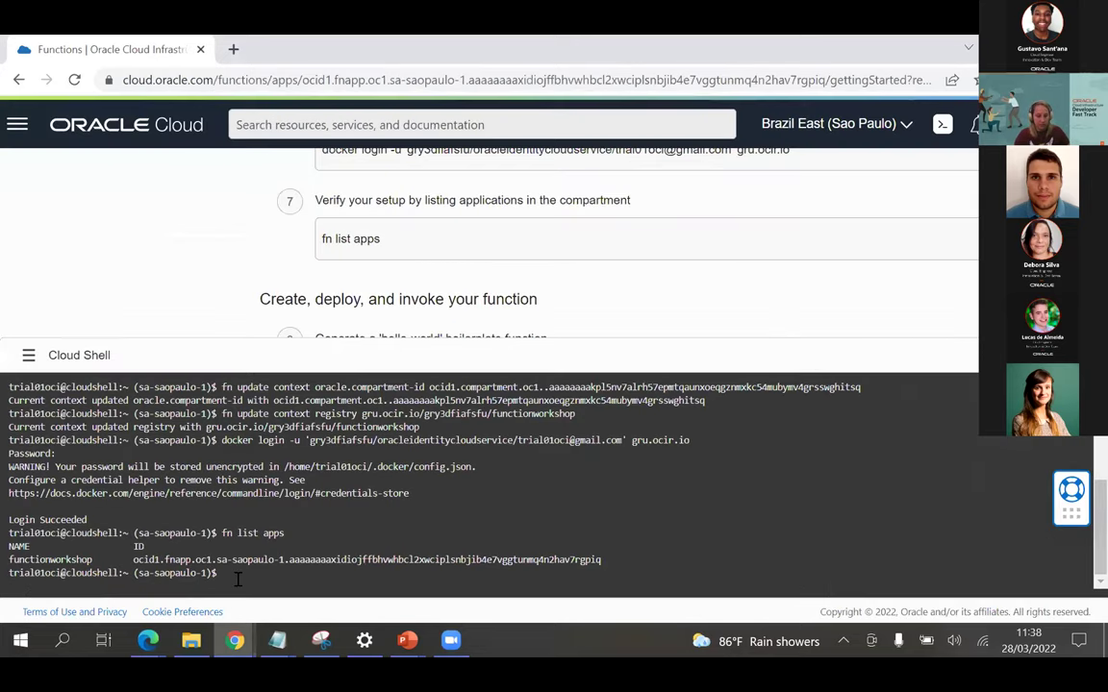
key(ctrl+v)
key(Return)
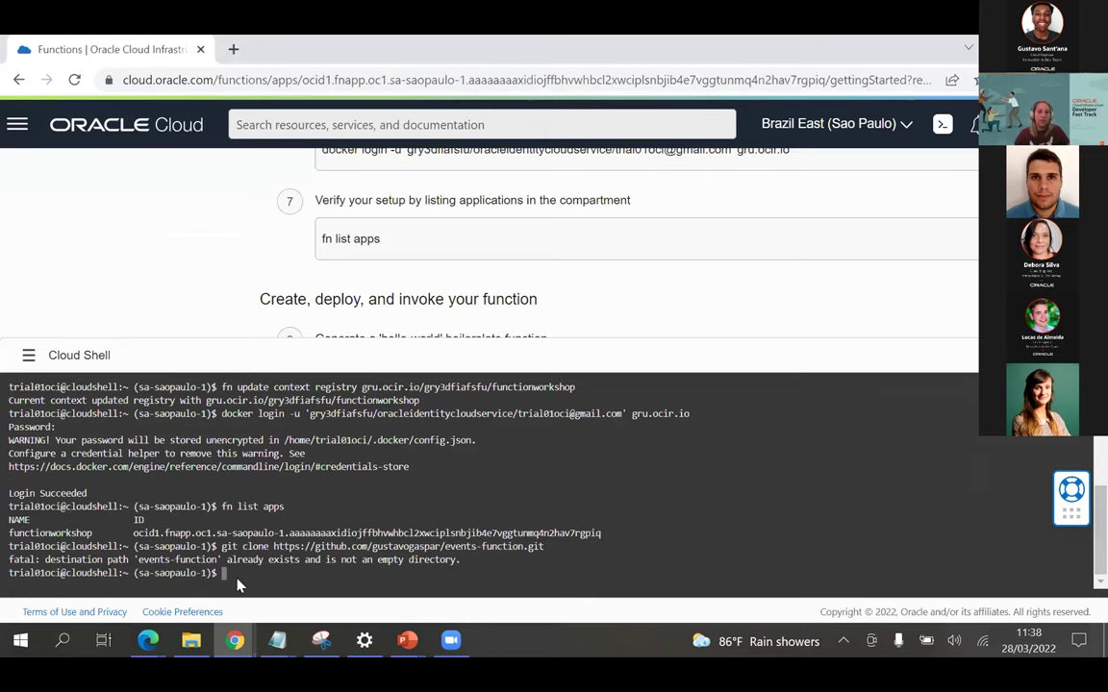
Step: Copy the cd events-function command from step 21 of the lab README and run it in Cloud Shell
key(alt+Tab)
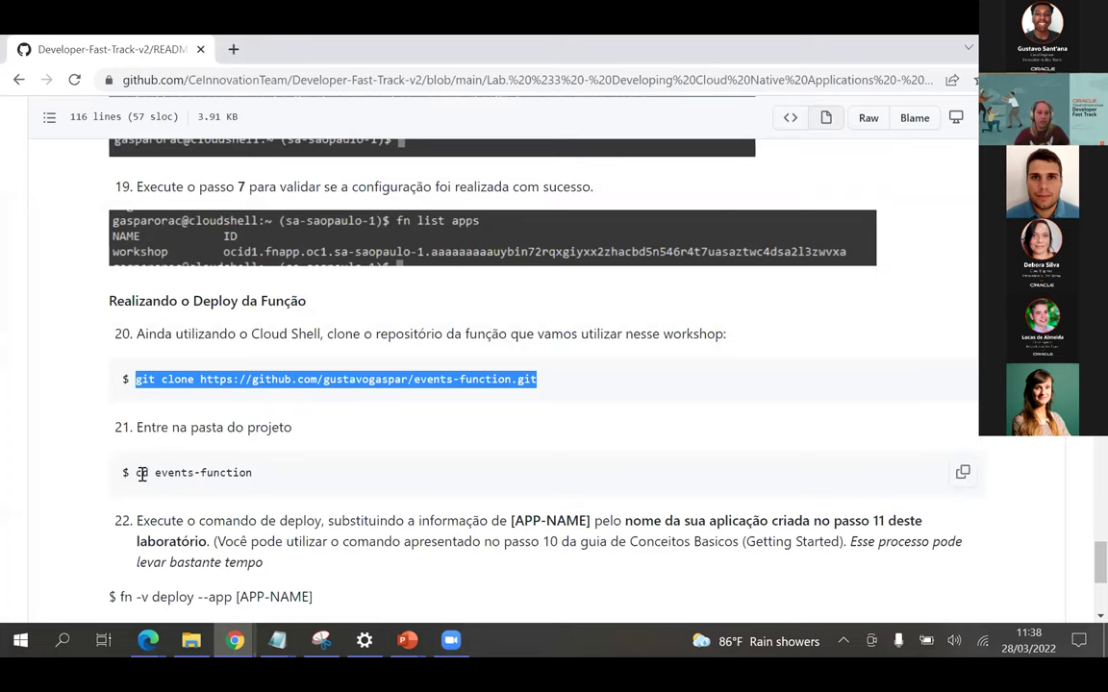
drag(137, 473, 256, 474)
key(ctrl+c)
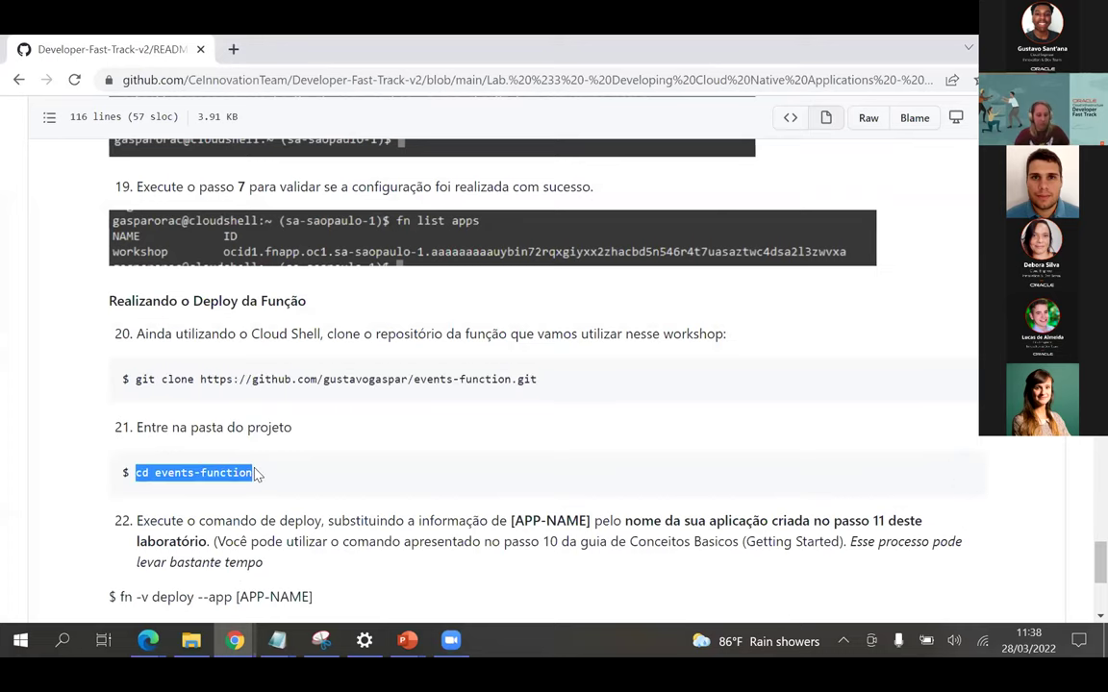
key(alt+Tab)
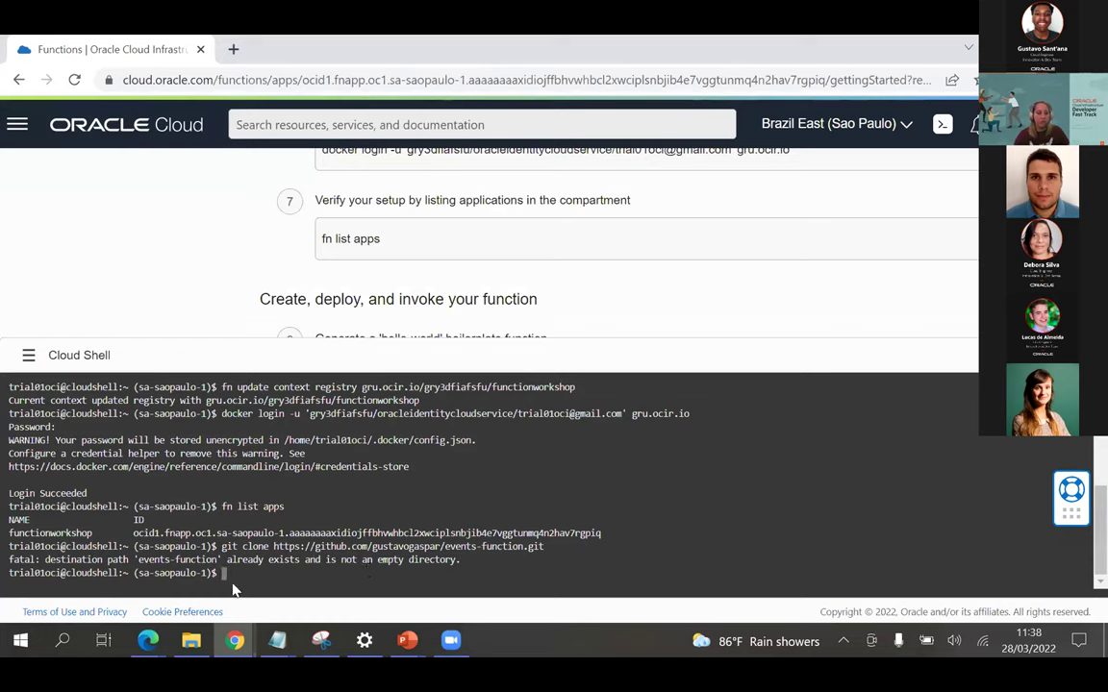
key(ctrl+v)
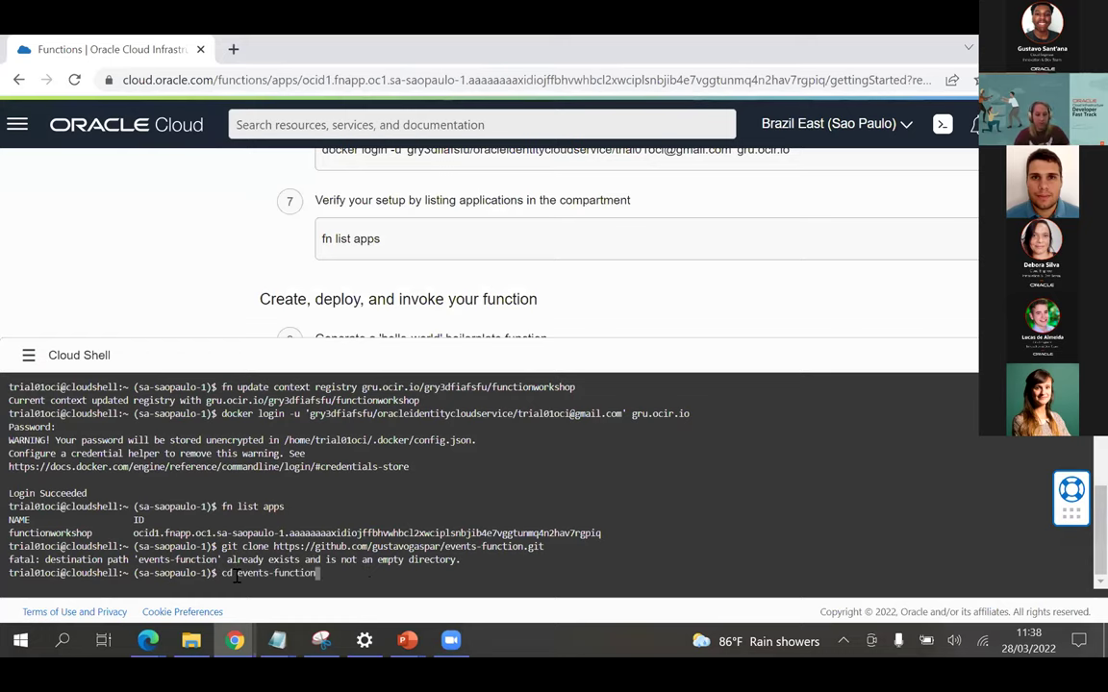
key(Return)
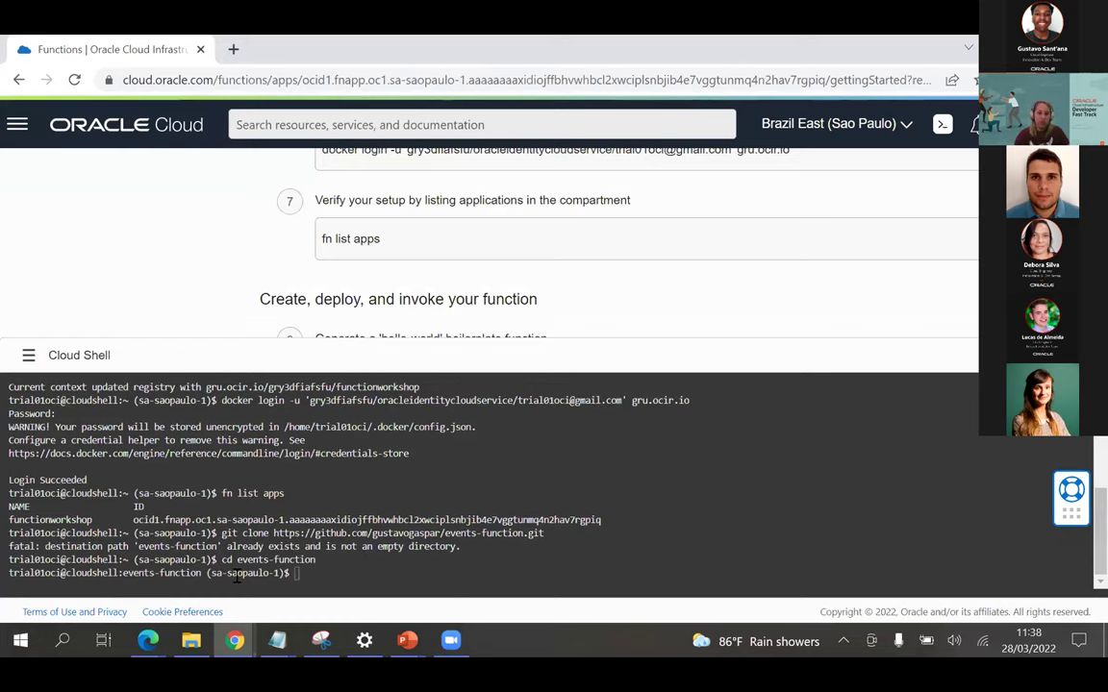
Step: Check step 22 of the lab README and deploy the function in Cloud Shell with fn -v deploy --app functionworkshop
key(alt+Tab)
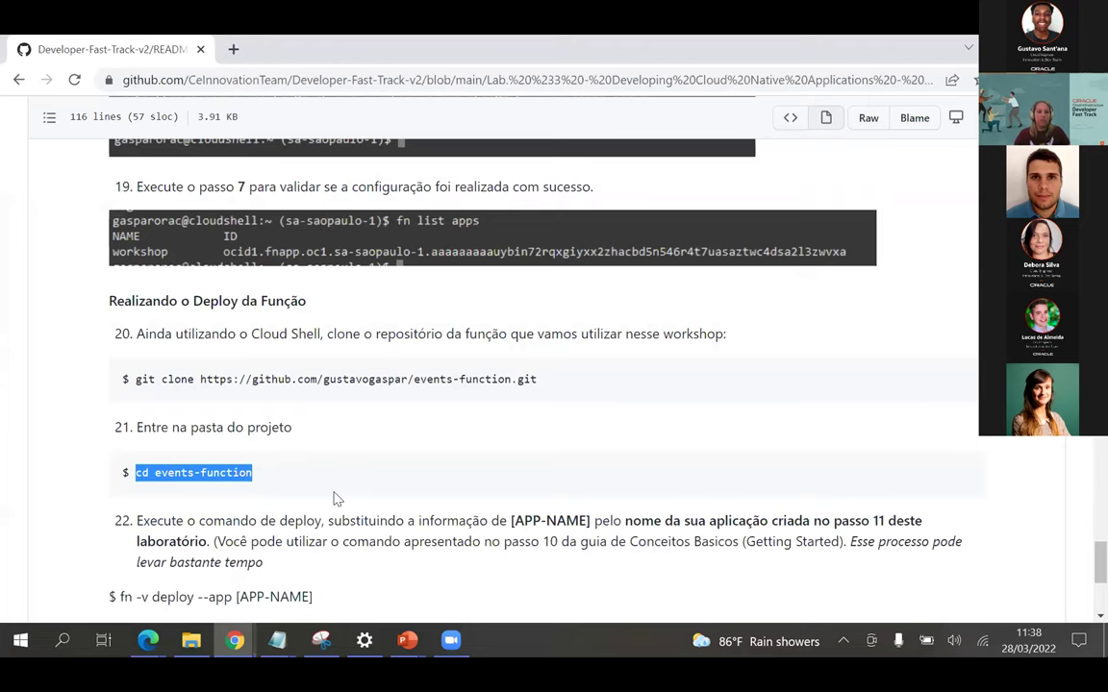
scroll(336, 498, down, 1)
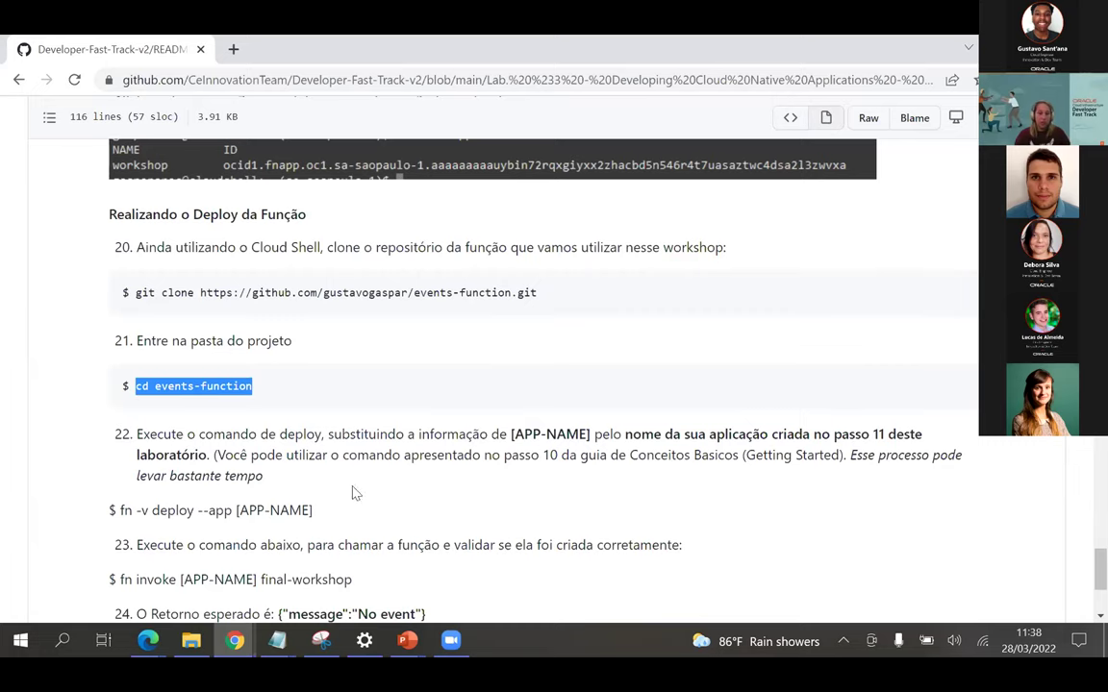
scroll(444, 481, down, 2)
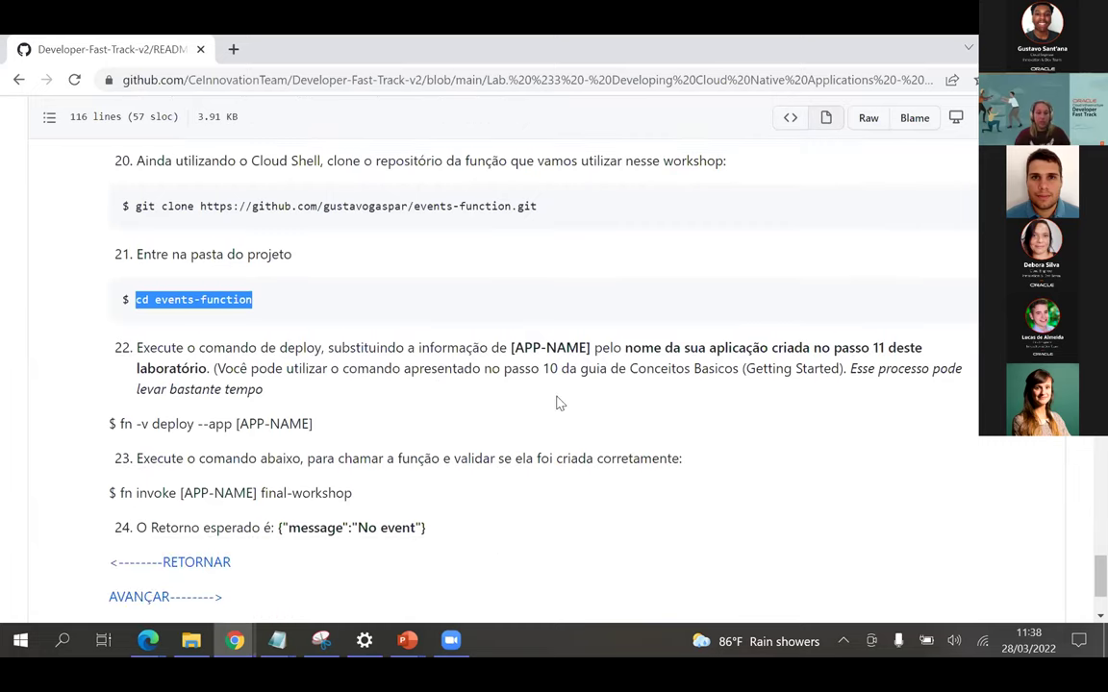
drag(110, 57, 774, 50)
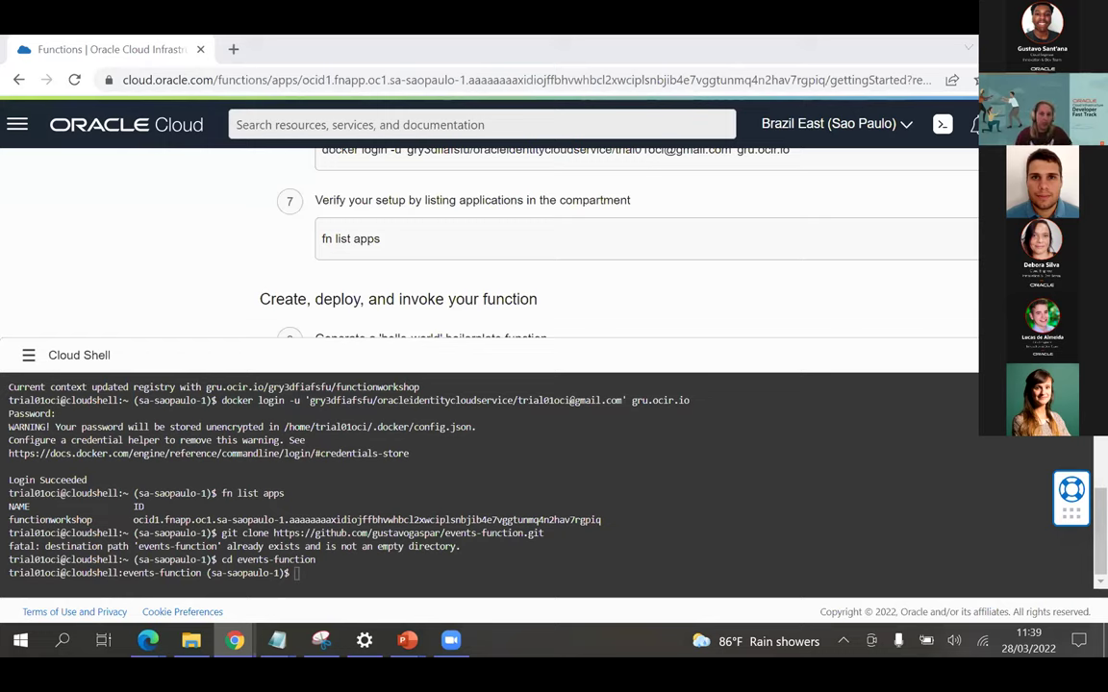
scroll(636, 276, down, 3)
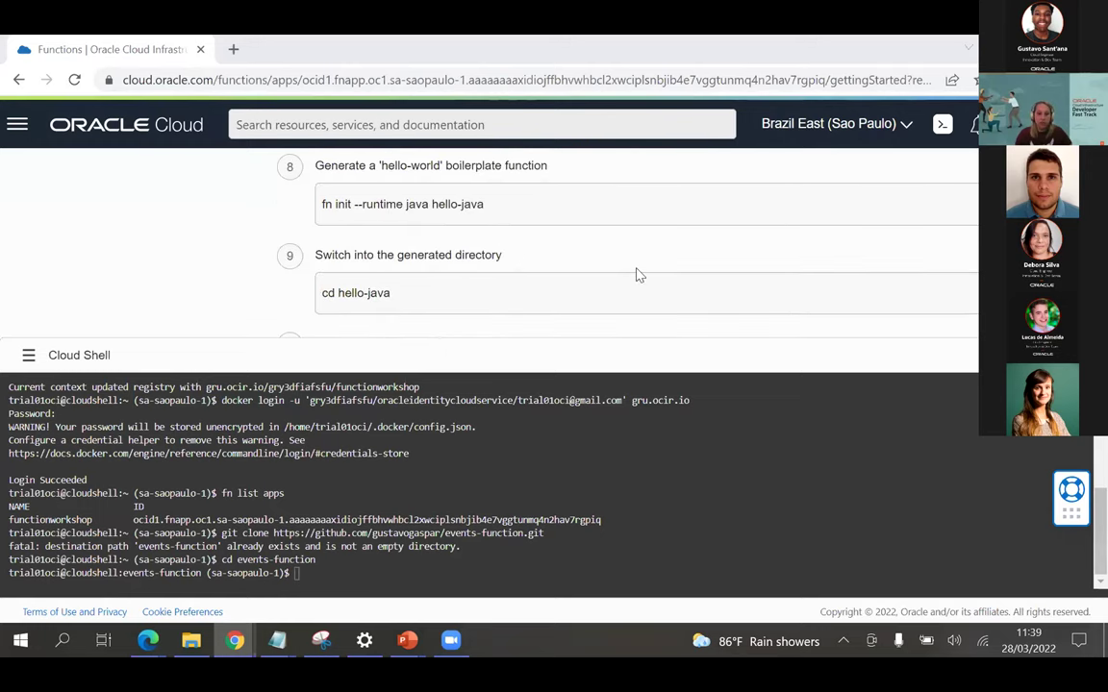
scroll(635, 276, down, 1)
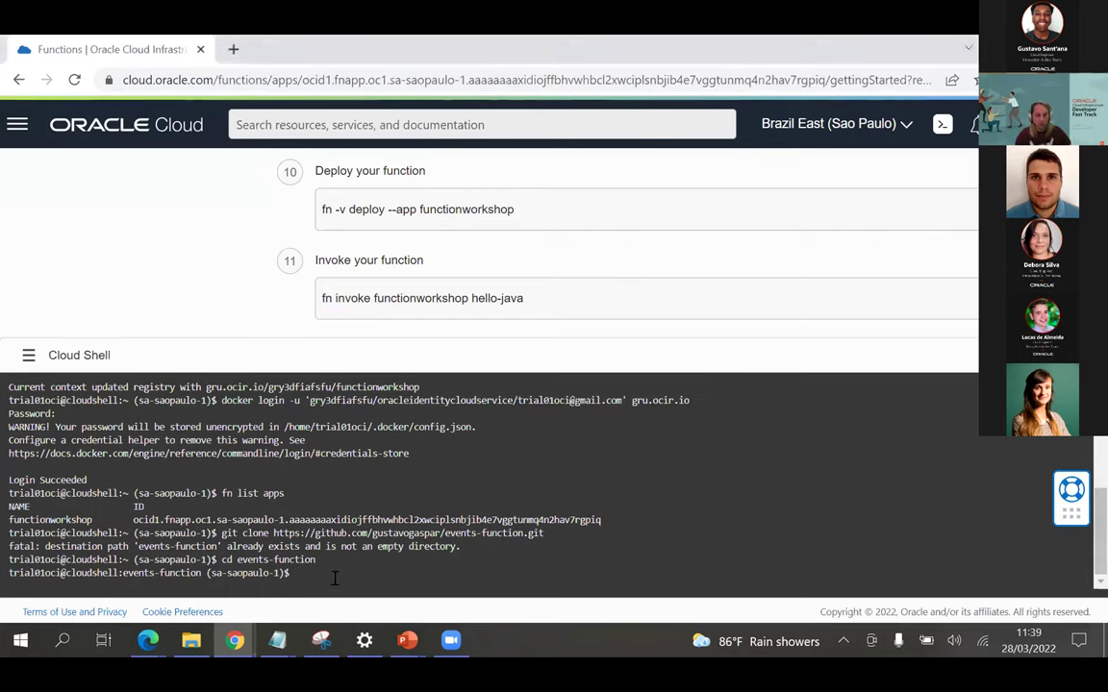
text(fn -v deploy --app functionworkshop)
key(Return)
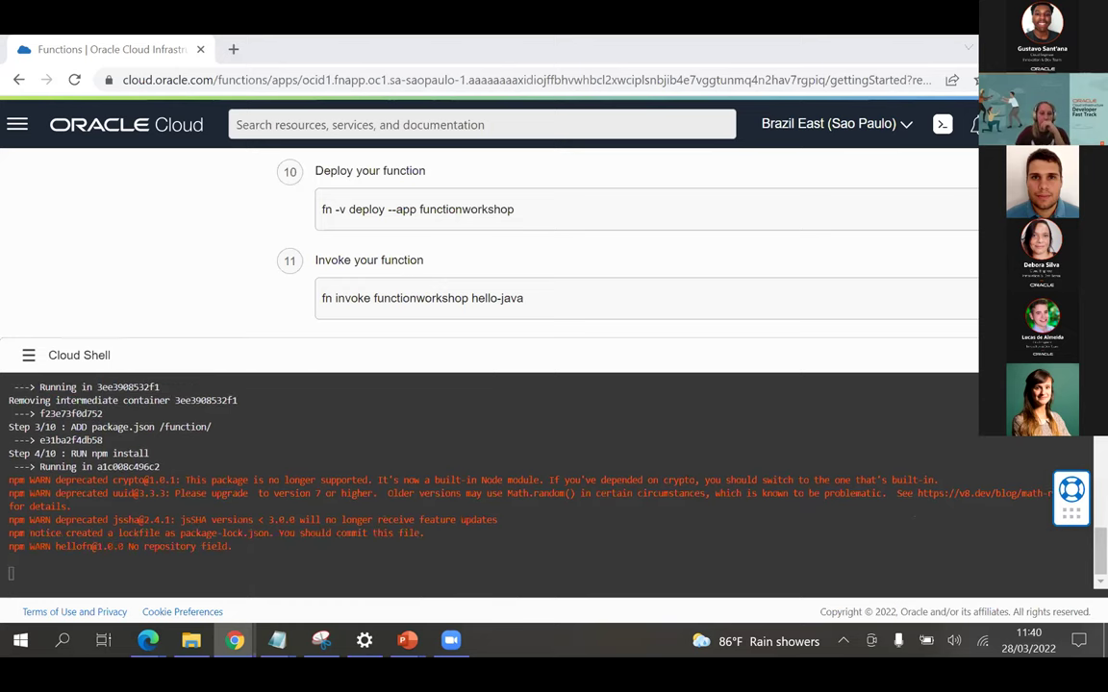
Step: Review the lab README's deploy and fn invoke commands and the expected return in steps 22 to 24, and return to the Cloud Shell window
key(alt+Tab)
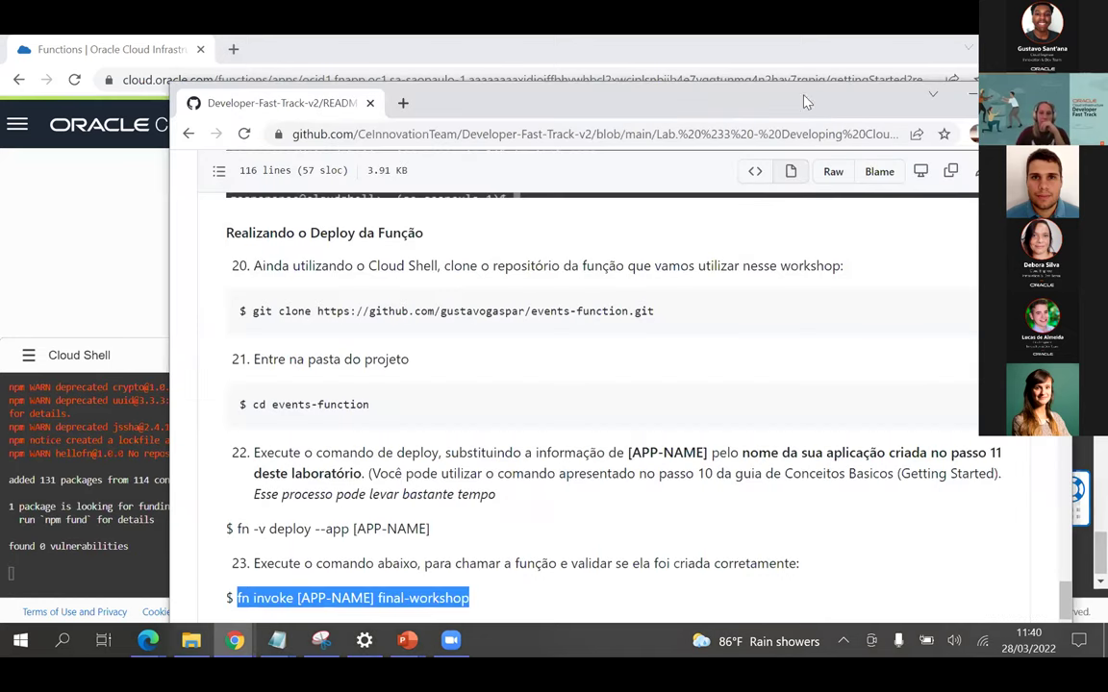
key(super+Up)
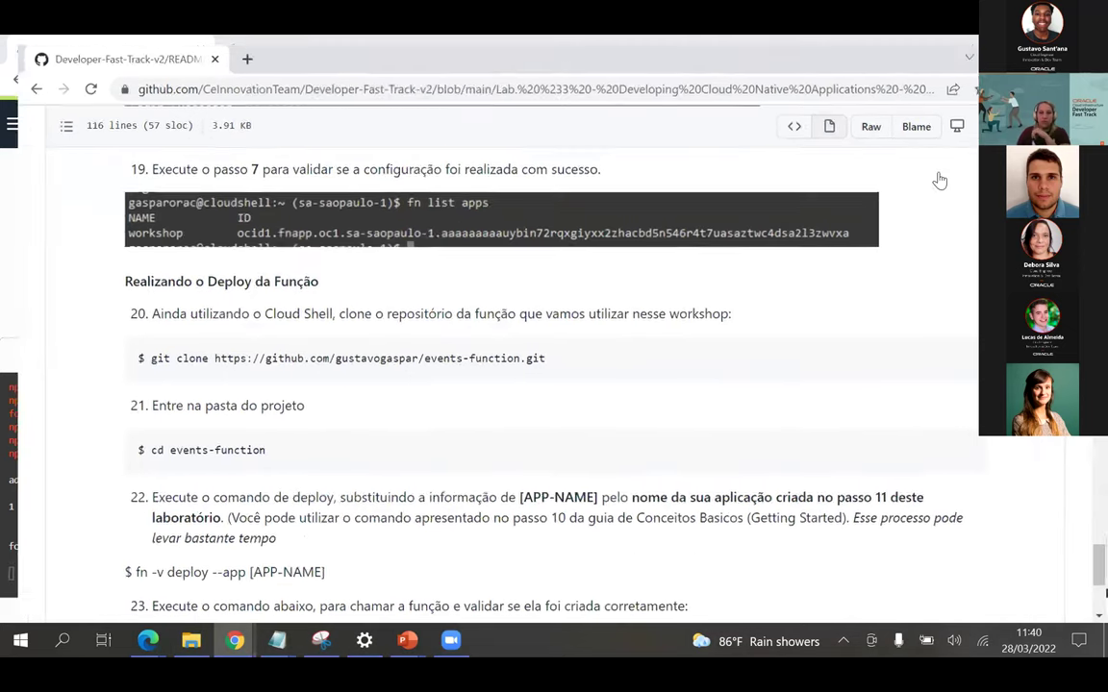
scroll(526, 458, down, 3)
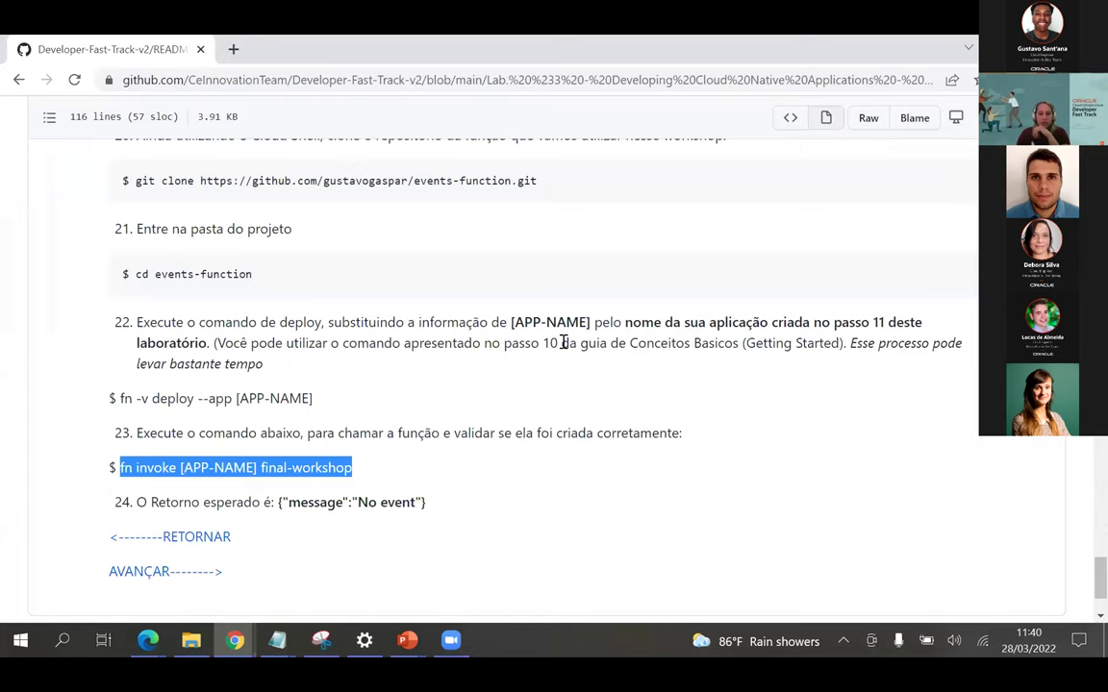
drag(119, 398, 315, 398)
drag(137, 433, 728, 438)
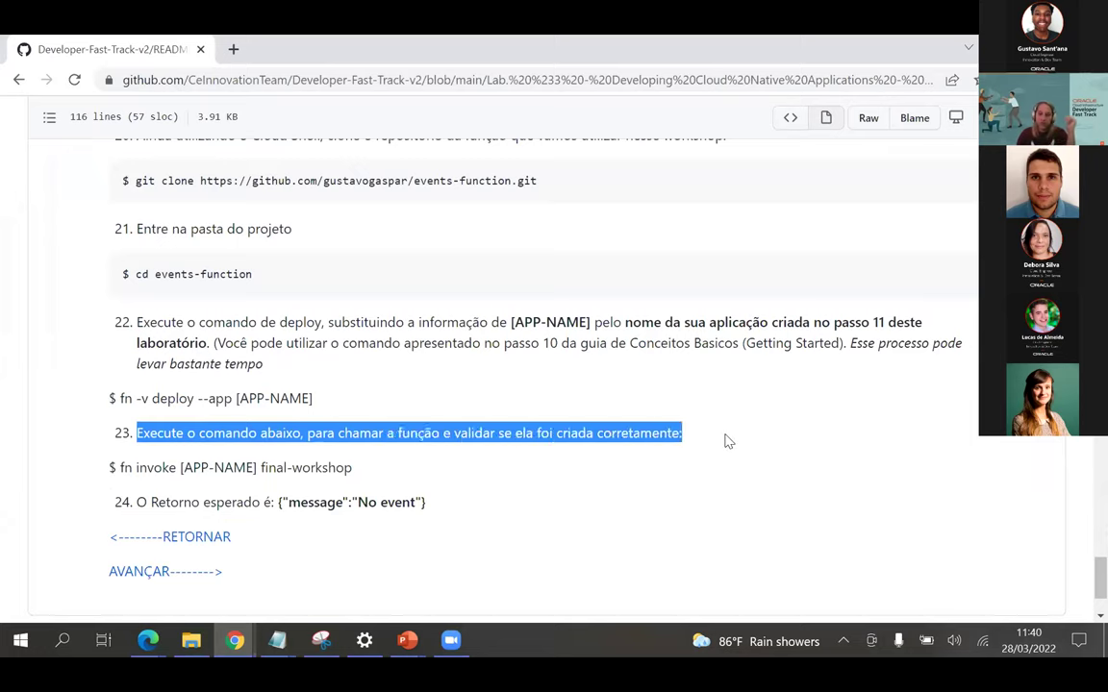
click(716, 438)
drag(118, 467, 355, 471)
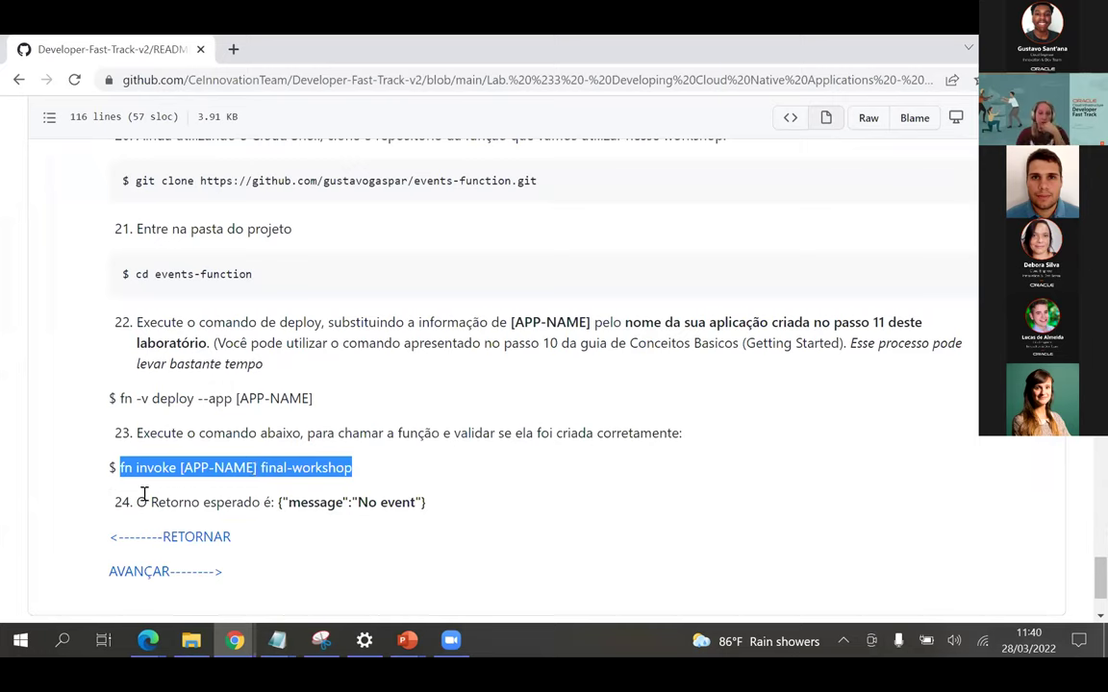
drag(139, 507, 452, 509)
click(283, 520)
drag(281, 502, 460, 510)
click(460, 510)
drag(279, 501, 444, 509)
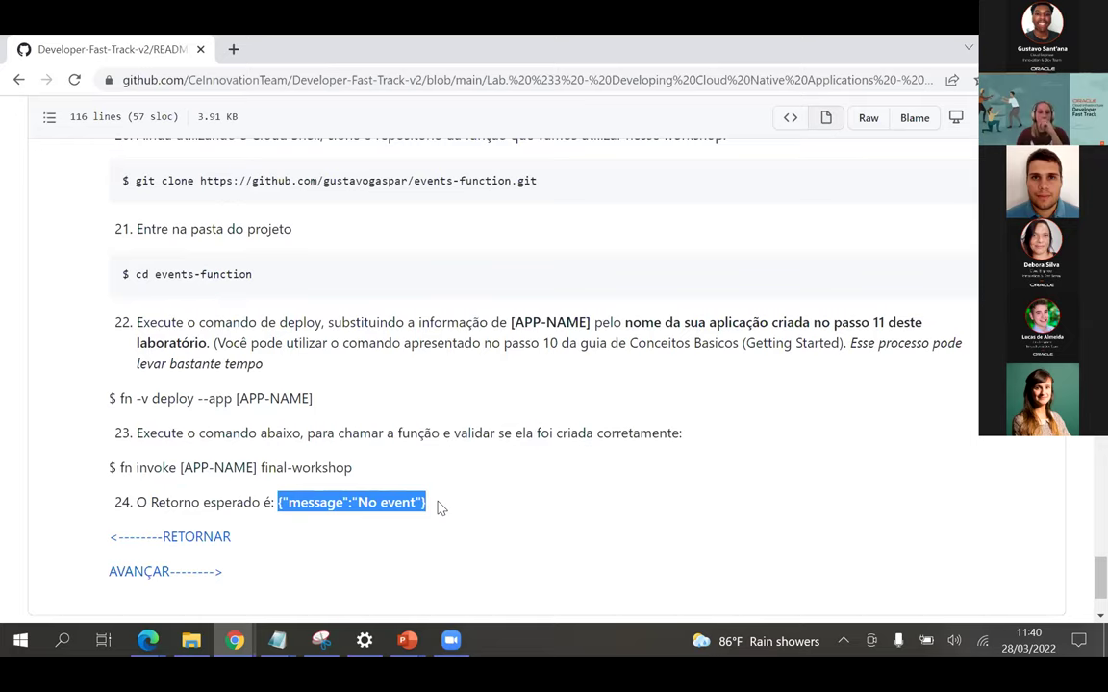
drag(72, 48, 545, 85)
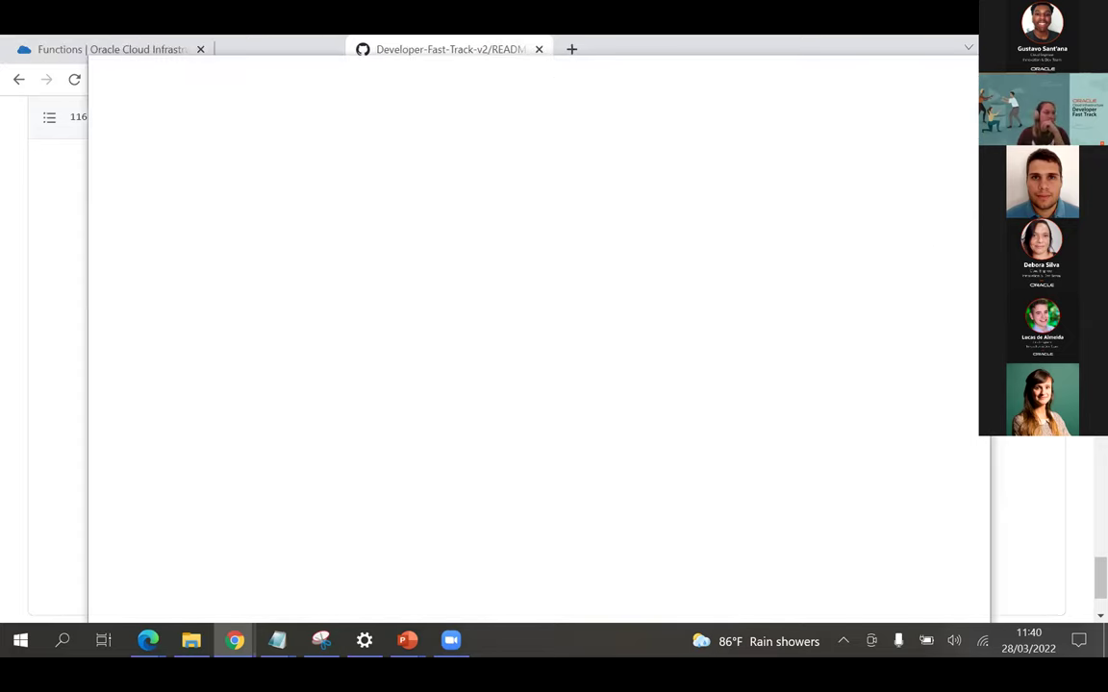
drag(442, 49, 452, 58)
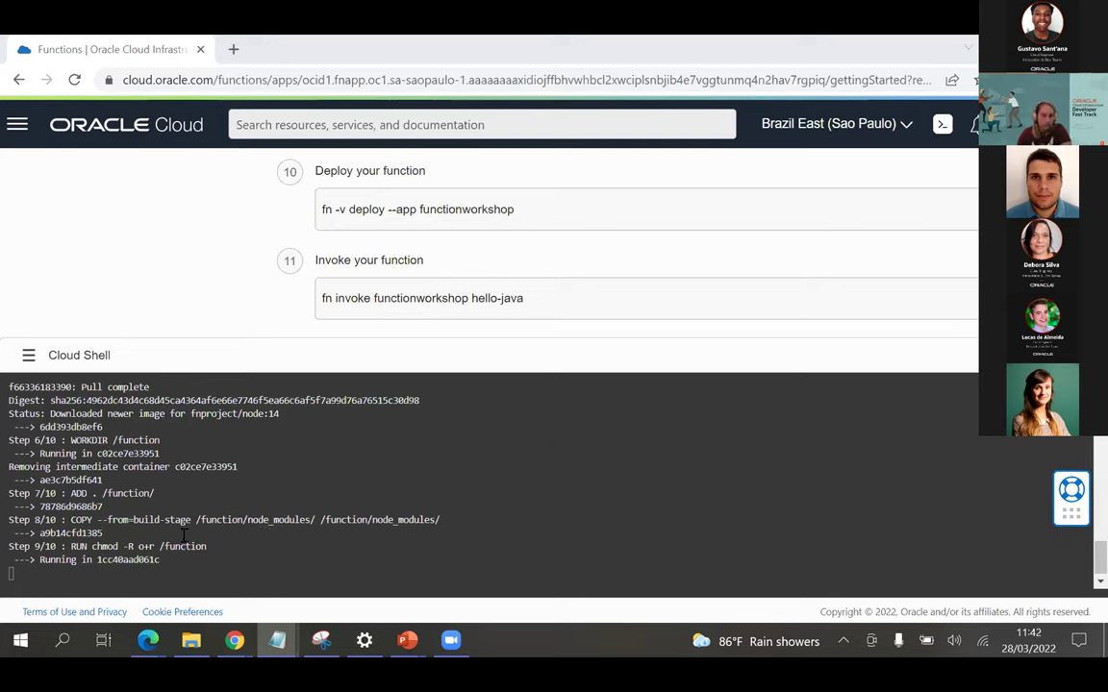
Step: Examine the deployment's build output in Cloud Shell, from the earlier setup commands through the latest lines
scroll(221, 505, up, 3)
scroll(221, 504, up, 3)
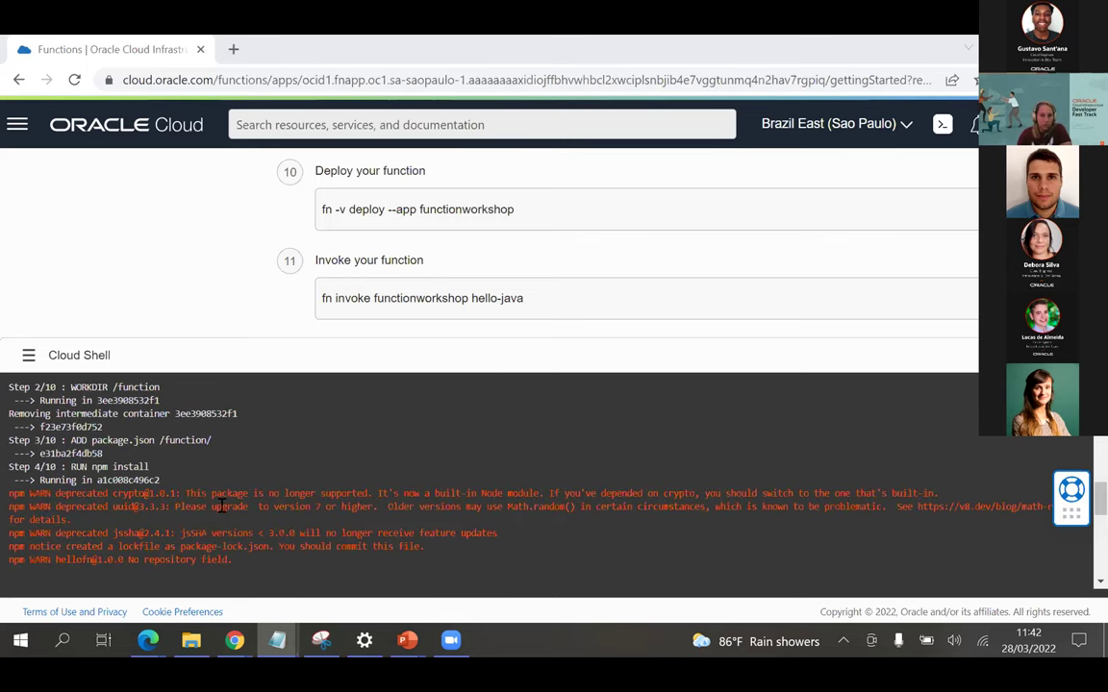
scroll(222, 505, down, 6)
scroll(221, 504, up, 3)
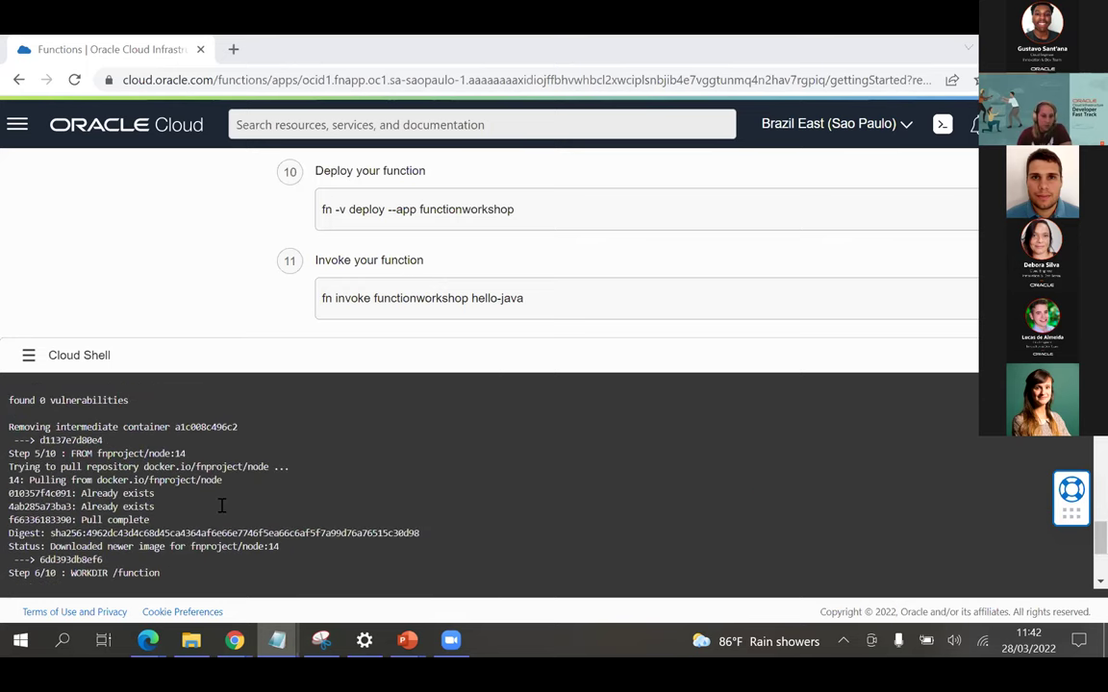
scroll(221, 505, up, 3)
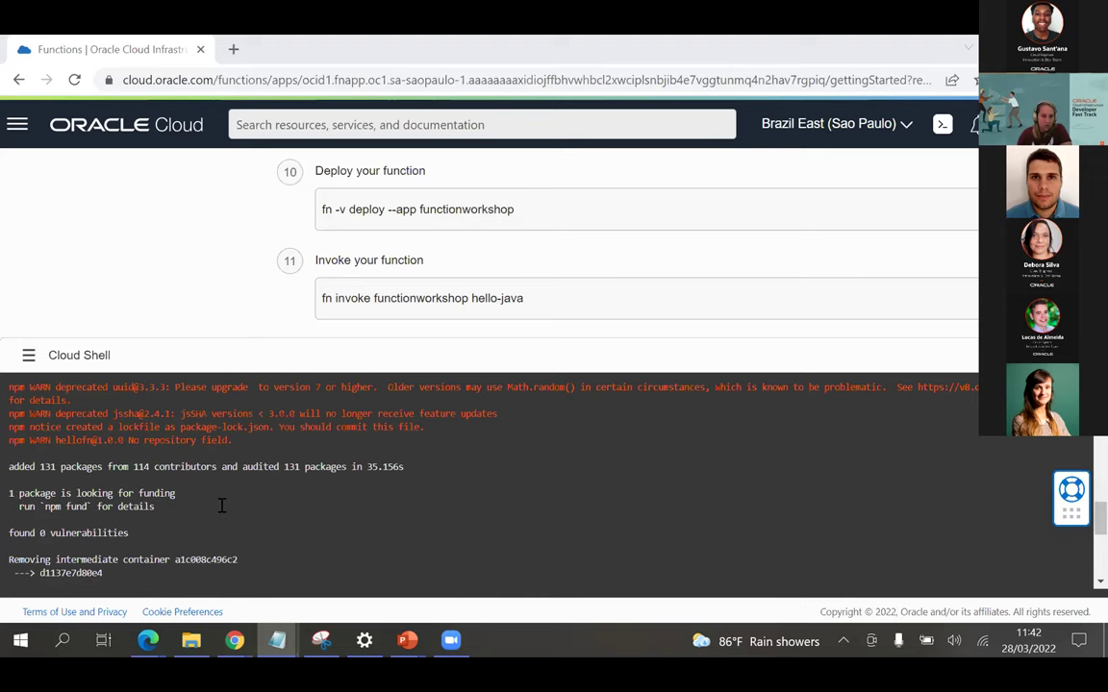
scroll(221, 505, up, 6)
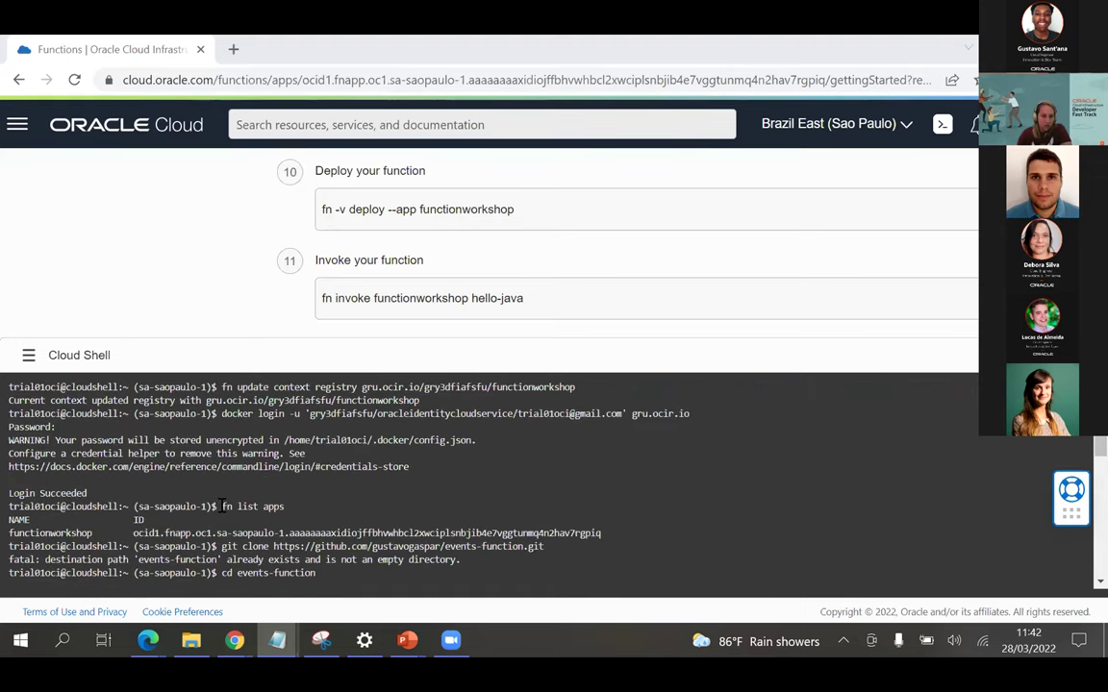
scroll(222, 505, down, 10)
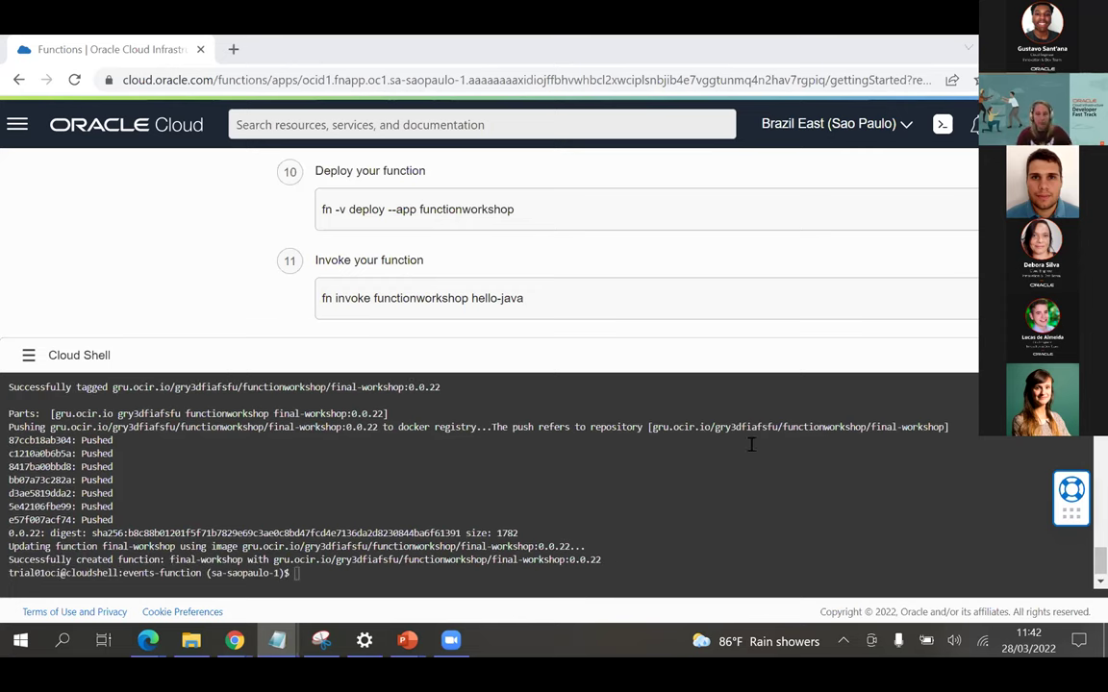
Step: Invoke the deployed function in Cloud Shell with fn invoke functionworkshop final-workshop
click(304, 575)
text(fn invoke functionworkshop final-workshop)
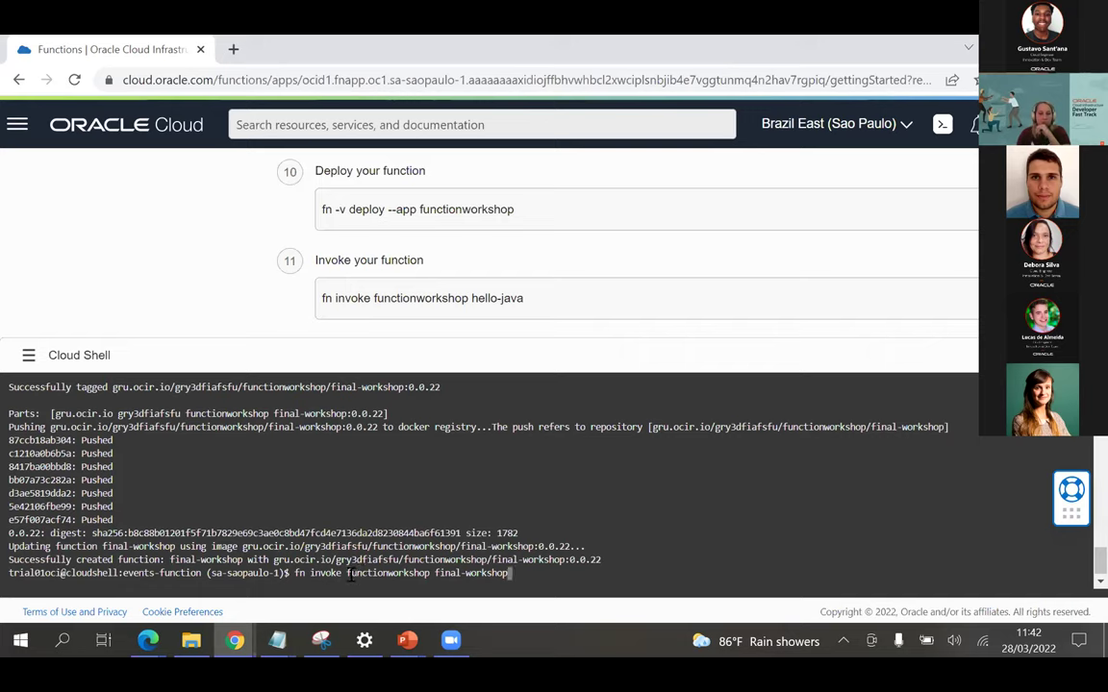
key(Return)
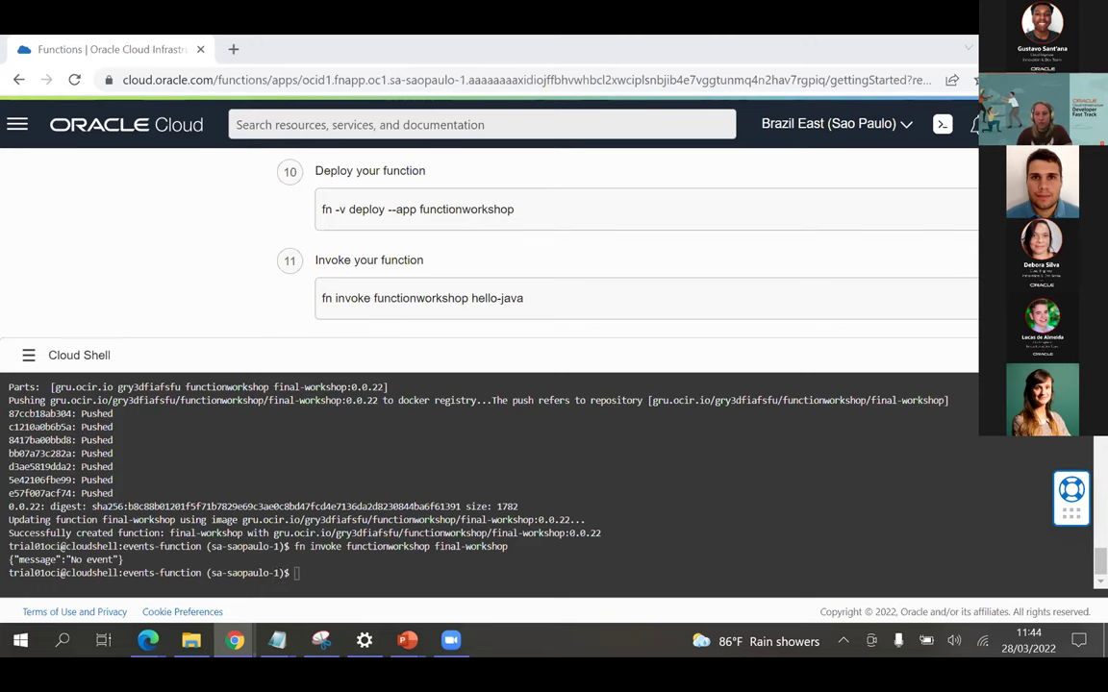
Step: Exit the Cloud Shell session and return to the function application's getting started guide
click(1082, 354)
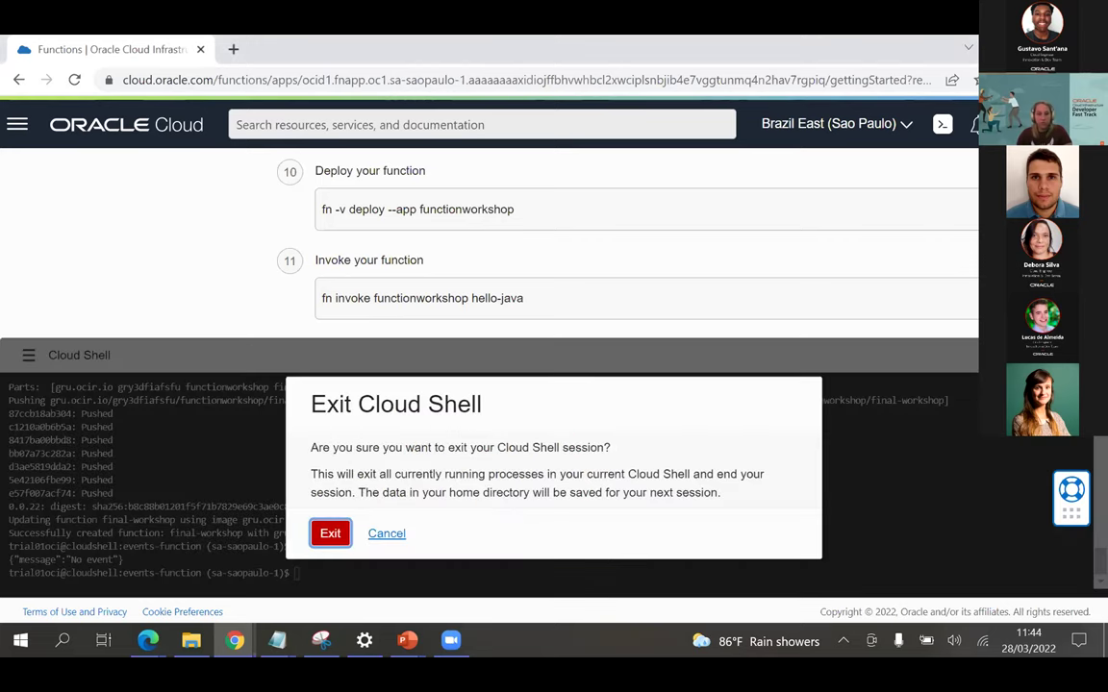
click(330, 533)
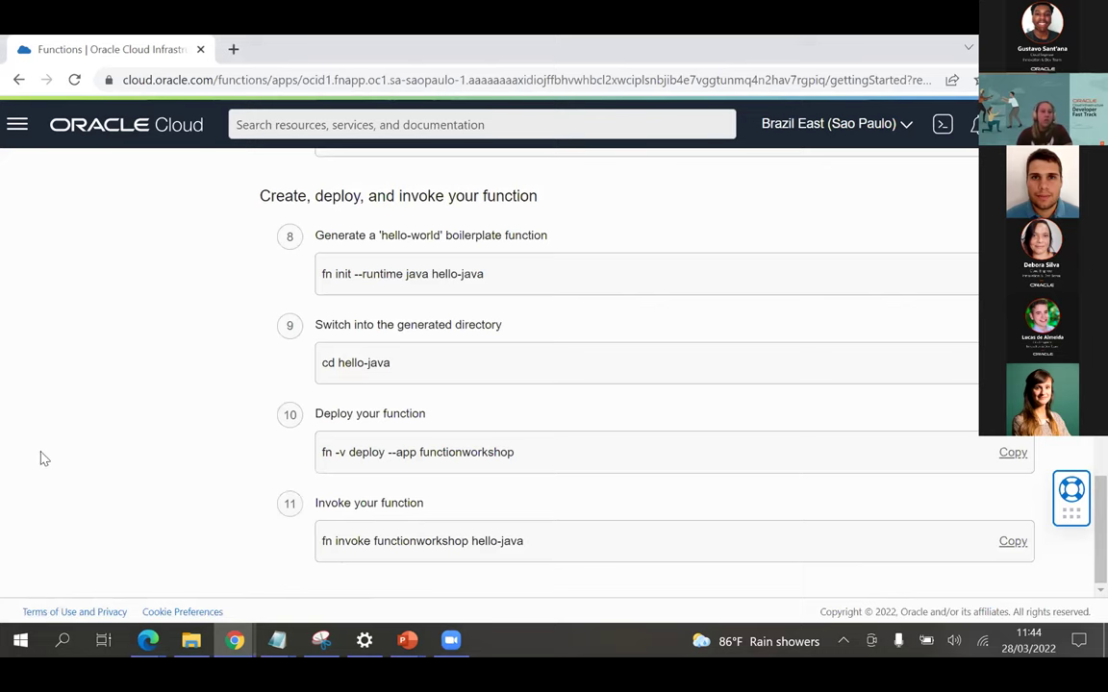
scroll(40, 459, up, 3)
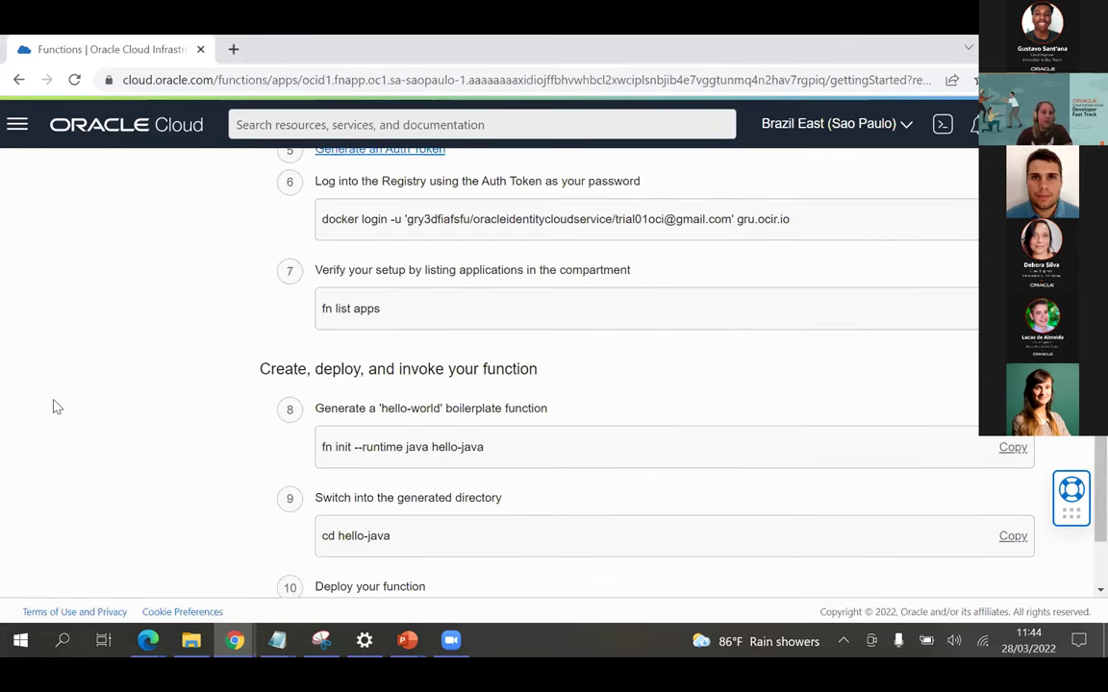
Step: Look through the Observability & Management services and open the Events Service rules page
click(16, 125)
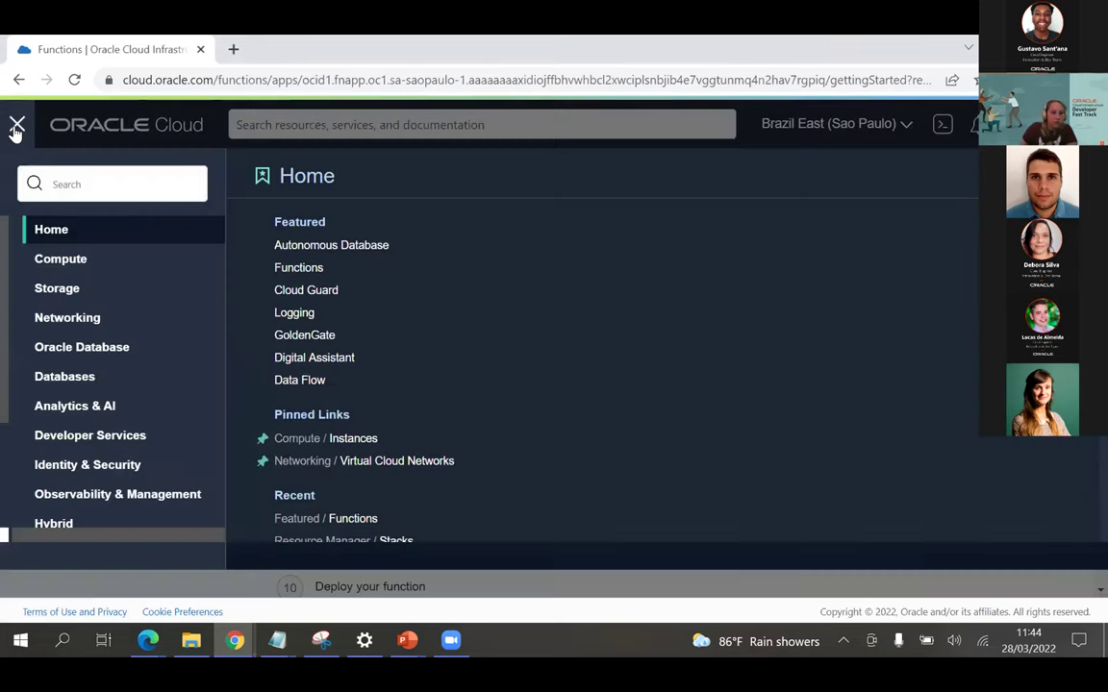
click(125, 497)
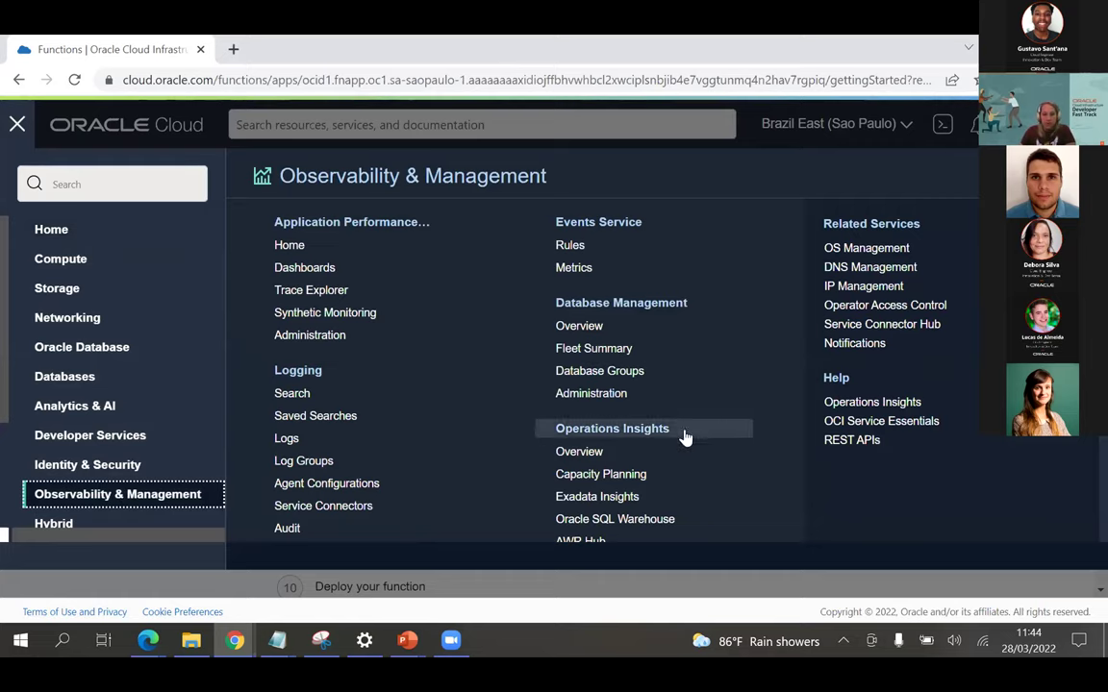
scroll(702, 435, down, 3)
scroll(716, 432, down, 1)
scroll(717, 433, down, 1)
scroll(716, 431, up, 1)
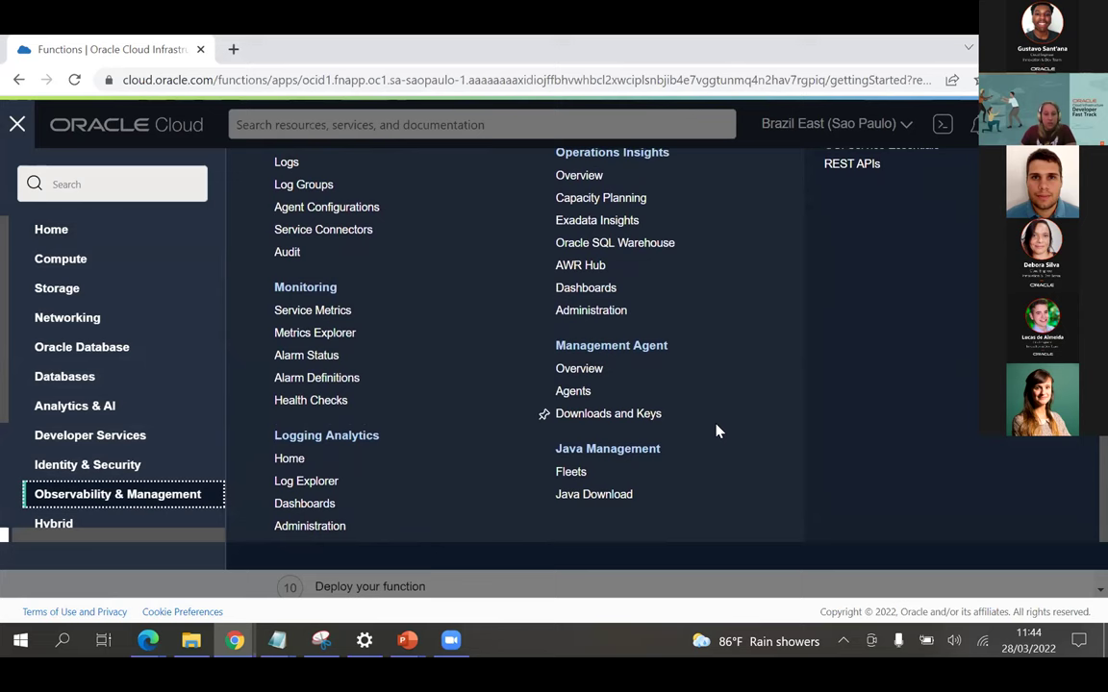
scroll(716, 432, up, 1)
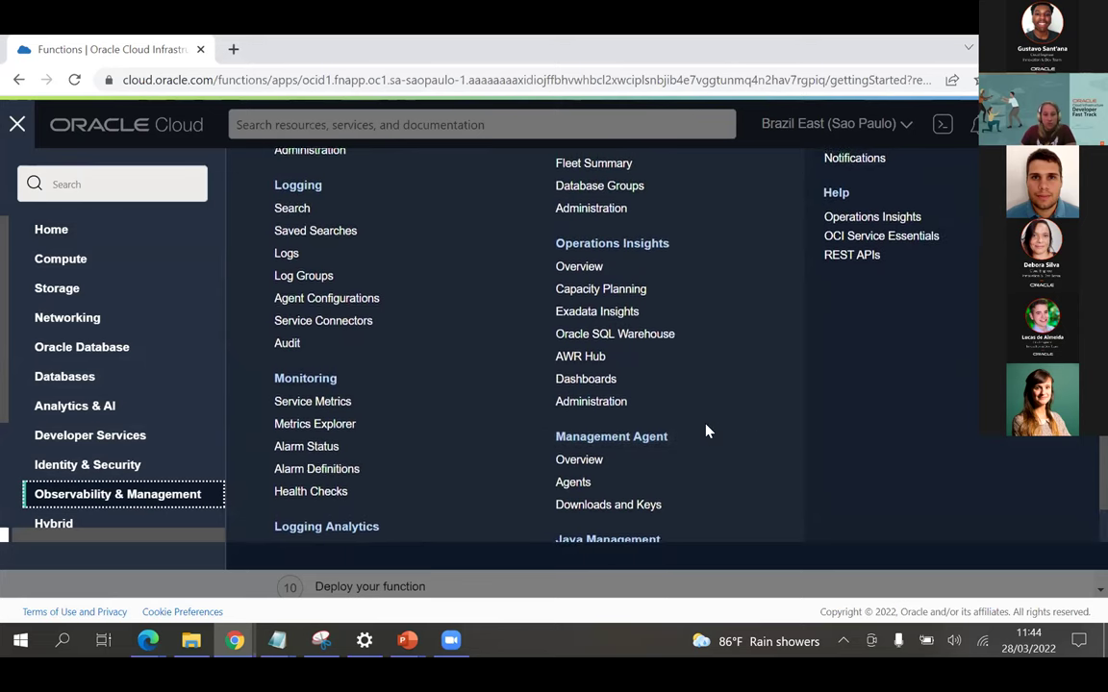
scroll(706, 431, up, 1)
scroll(706, 431, up, 1)
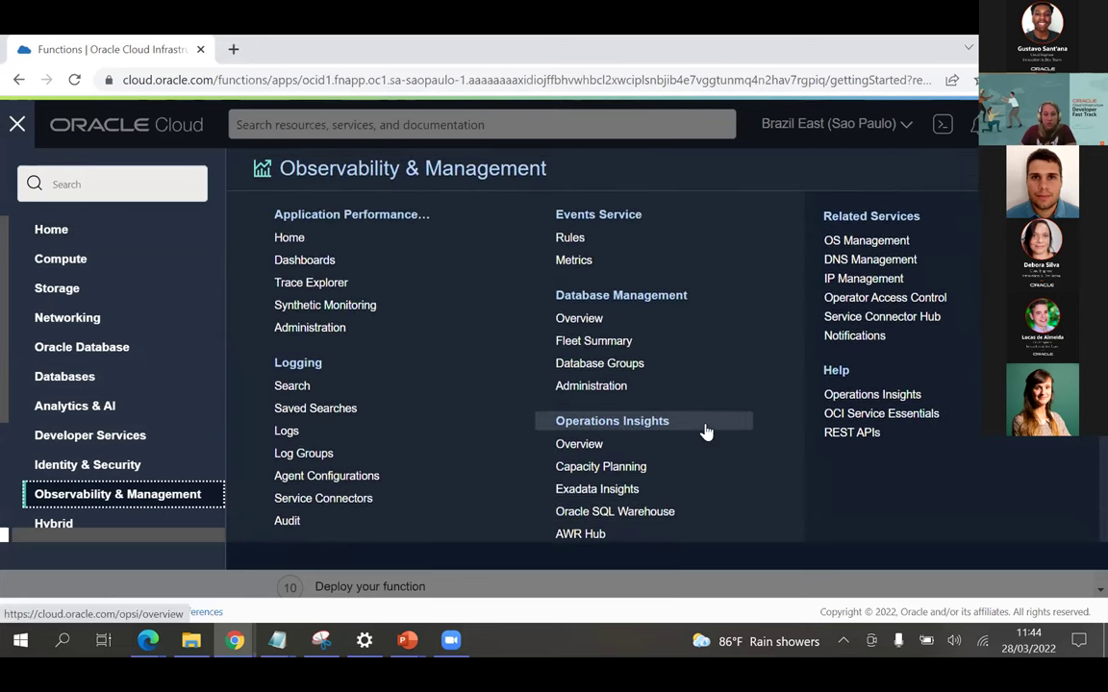
scroll(706, 432, up, 1)
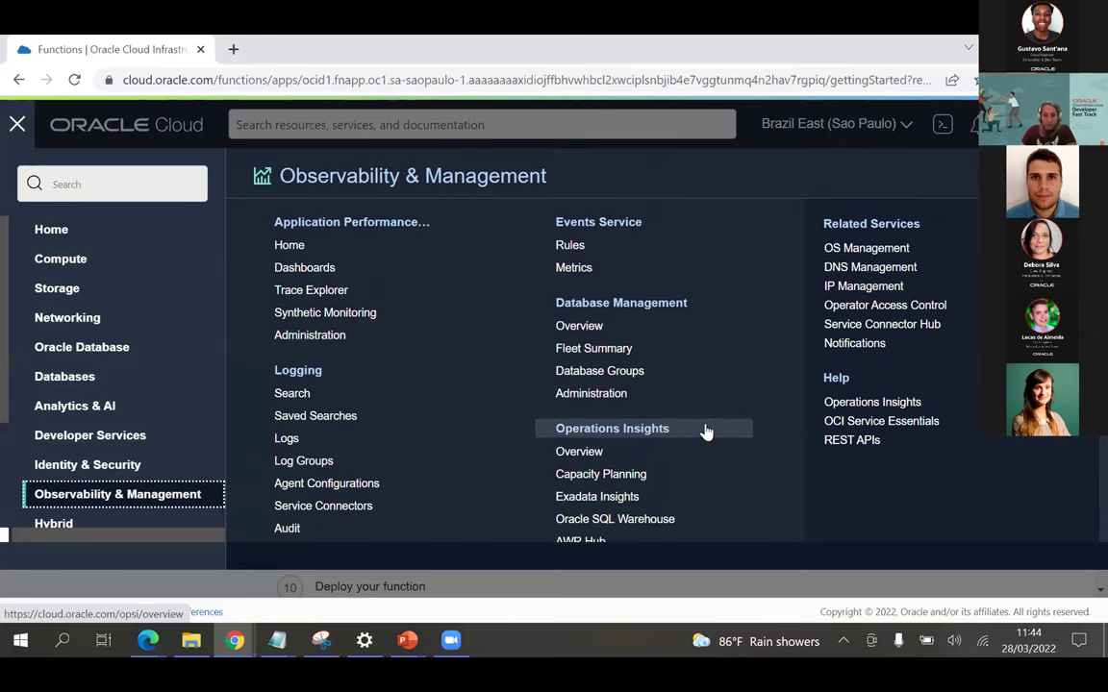
scroll(707, 433, down, 2)
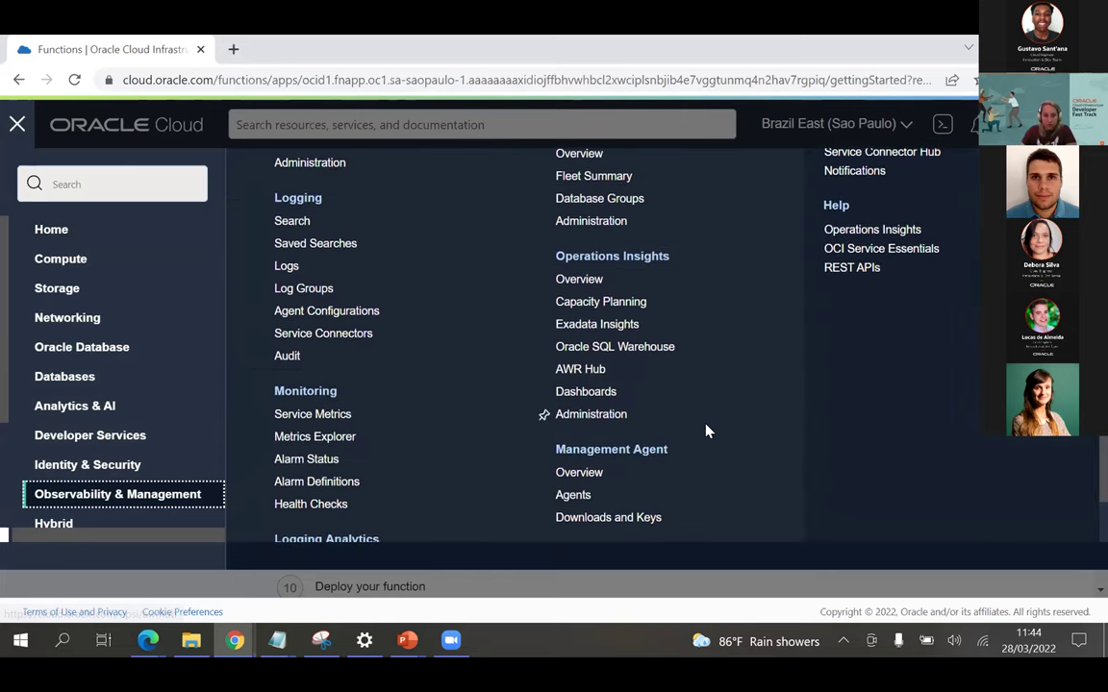
scroll(706, 433, down, 1)
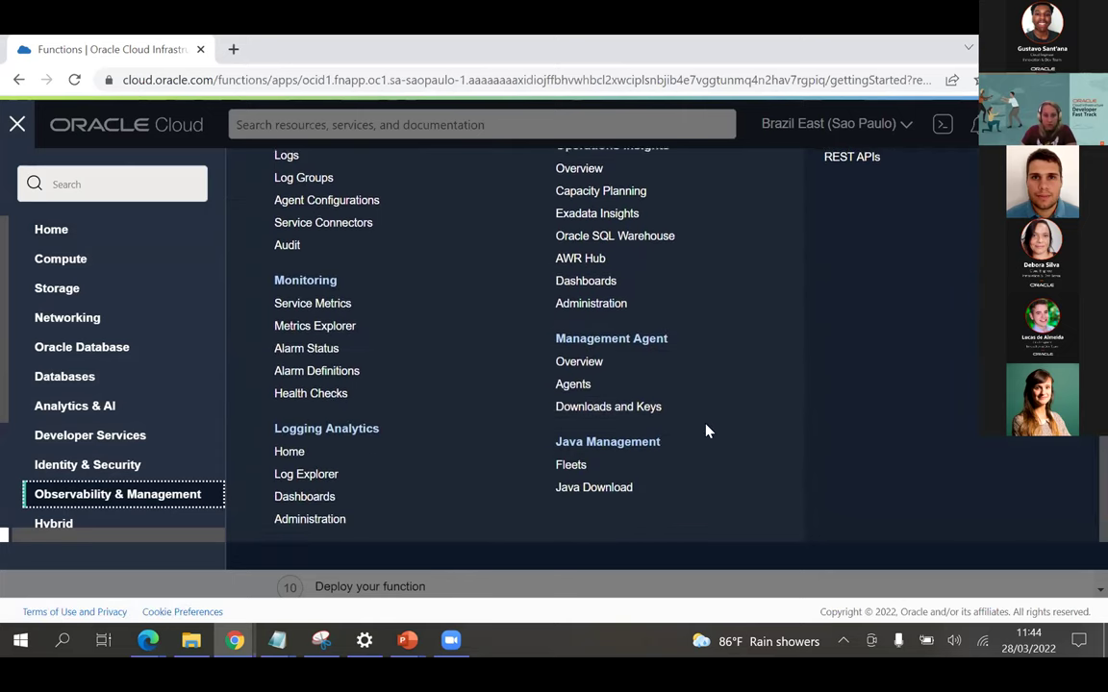
scroll(707, 433, up, 1)
scroll(707, 433, up, 2)
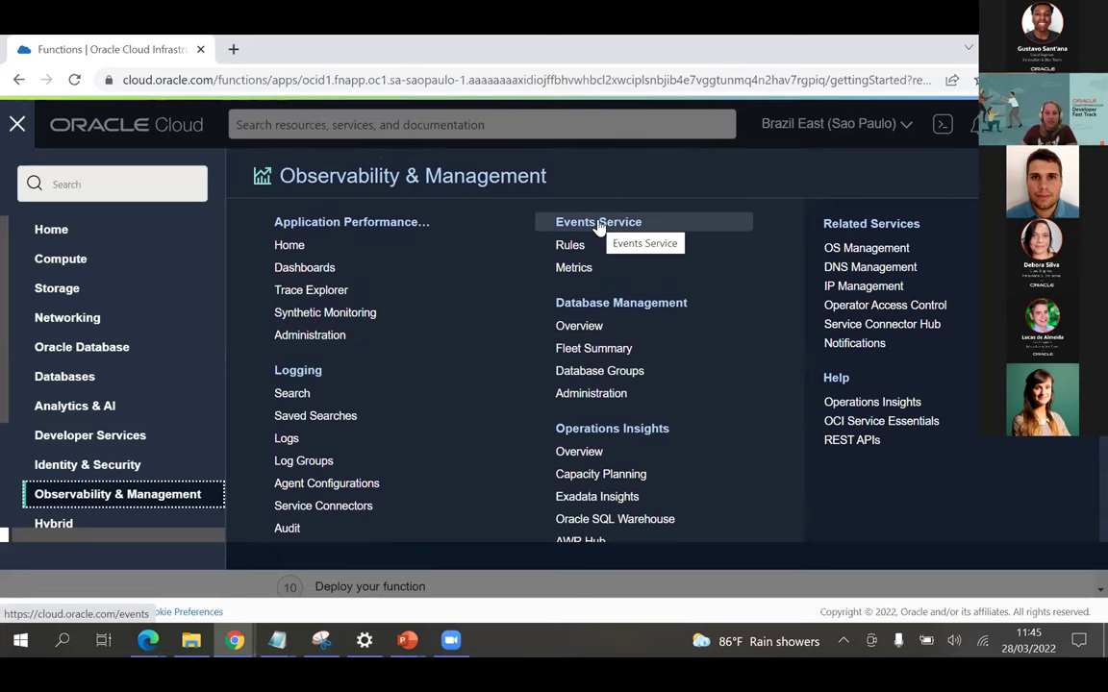
click(598, 224)
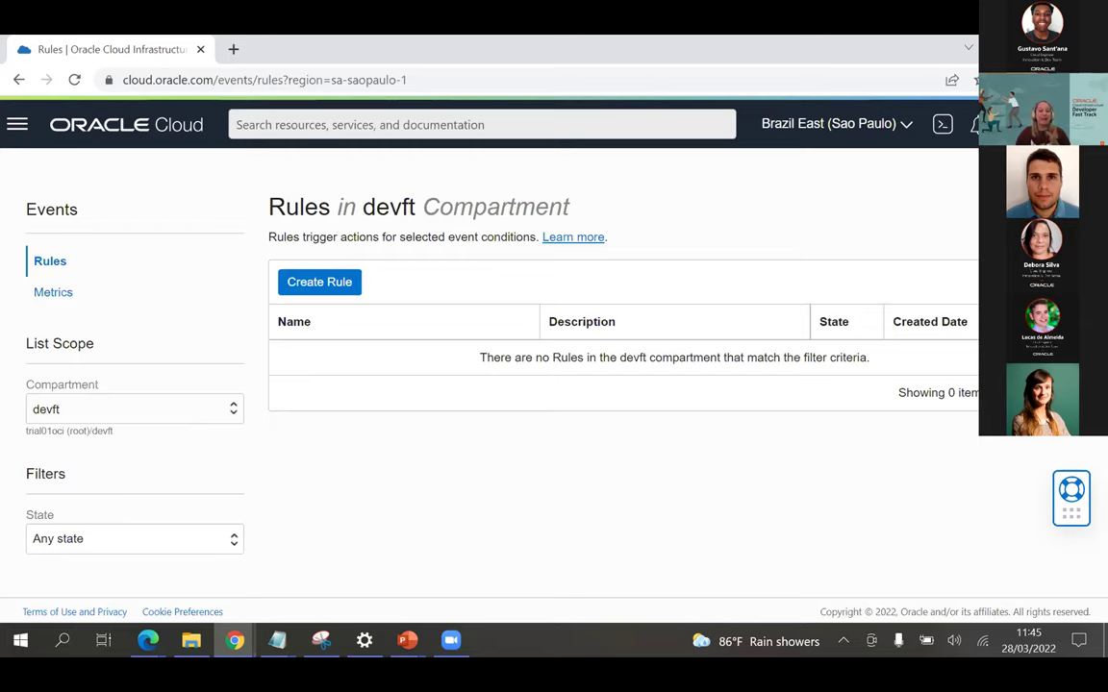
Step: Start a new event rule named workshop_rule with the description "regra para monitorar functionworkshop"
click(321, 285)
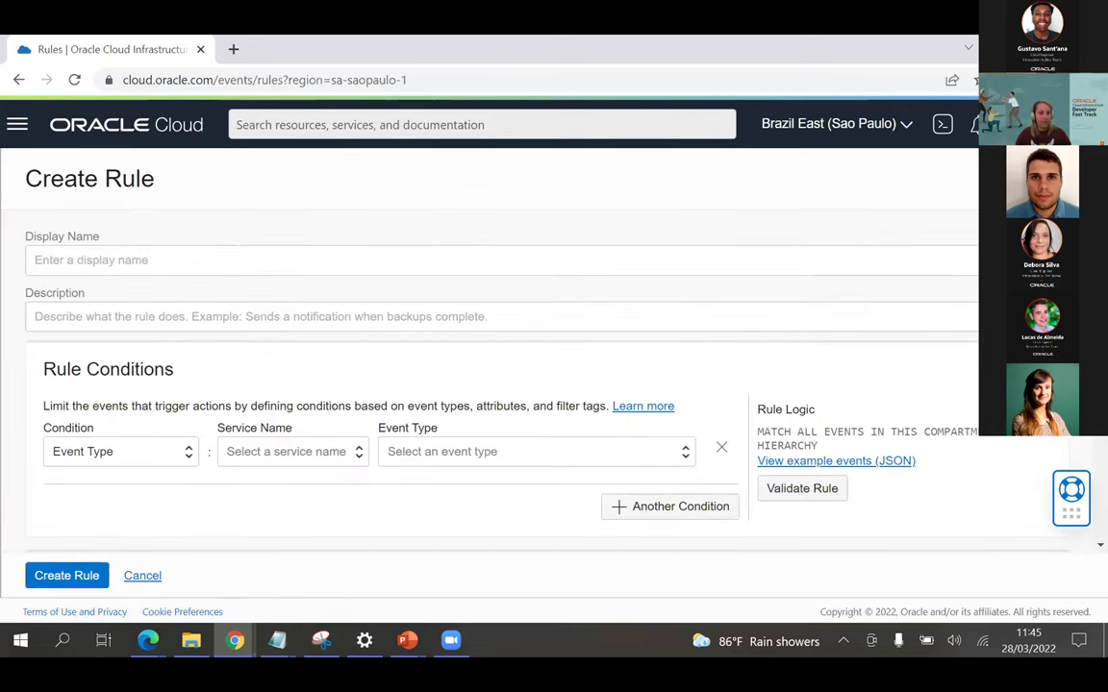
click(111, 258)
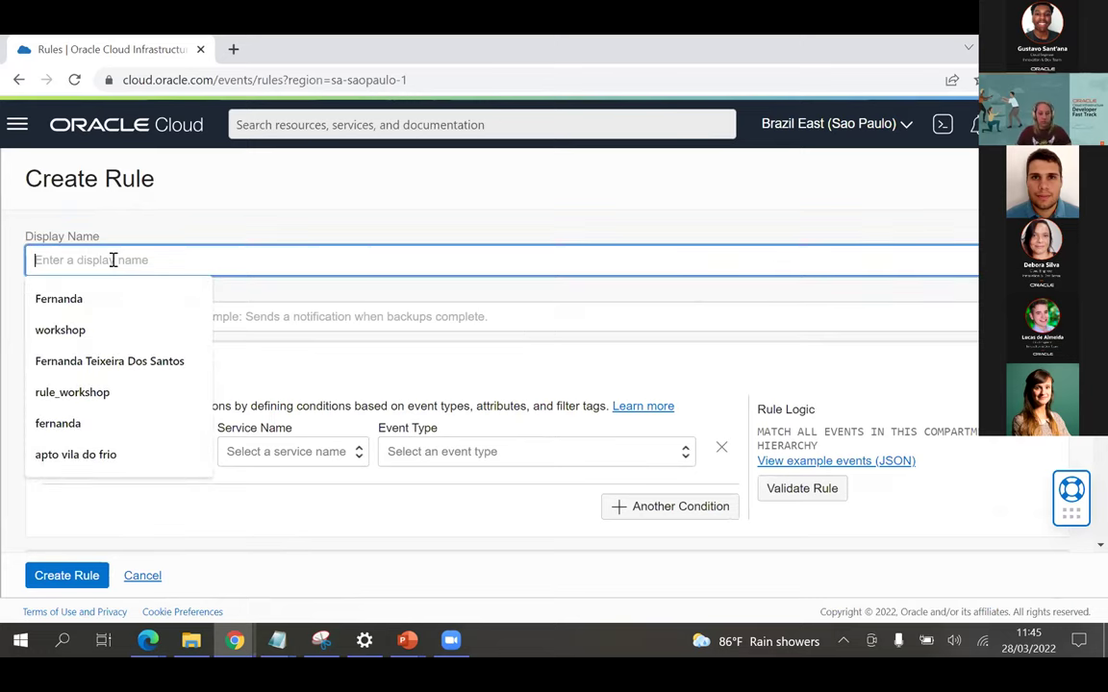
text(work)
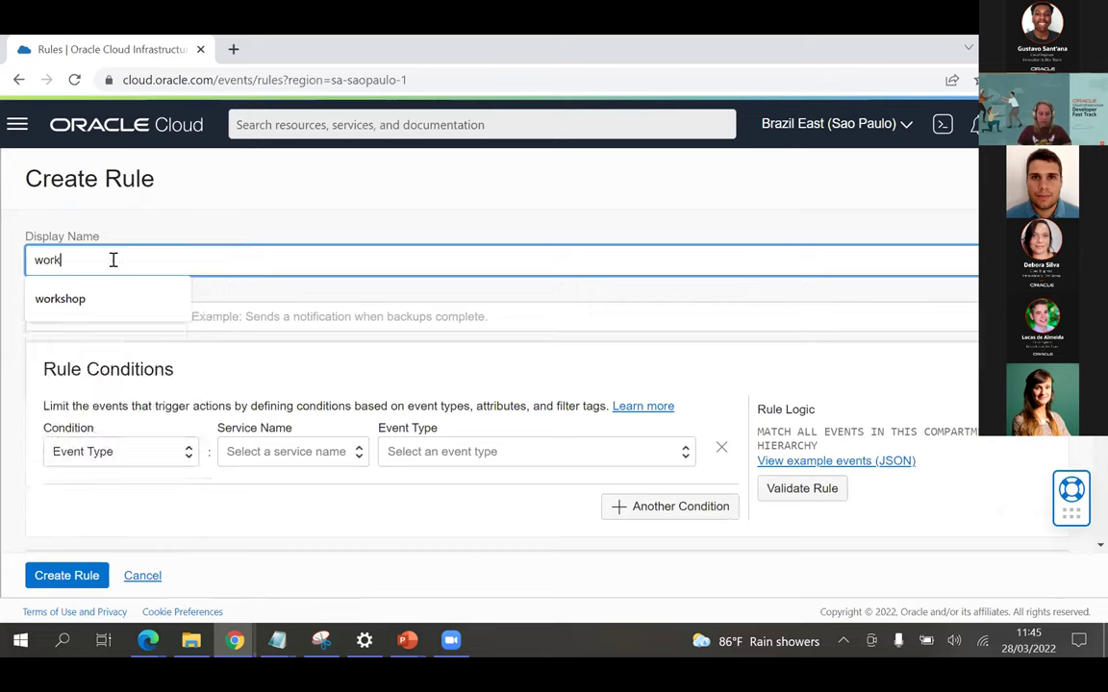
text(shop_)
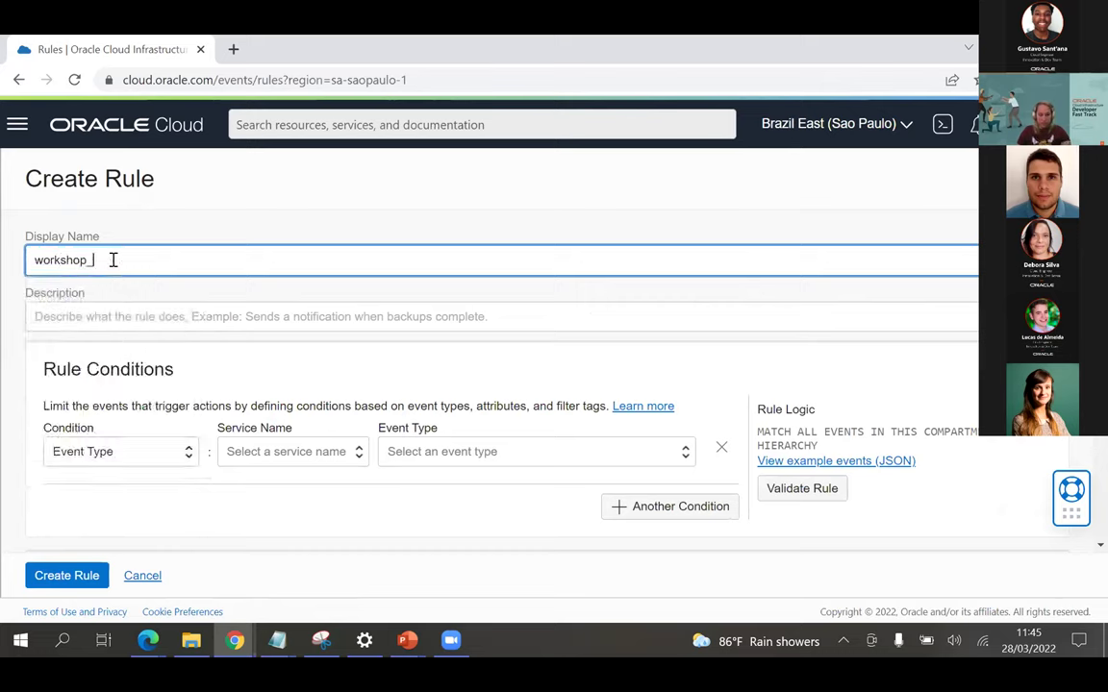
text(rule)
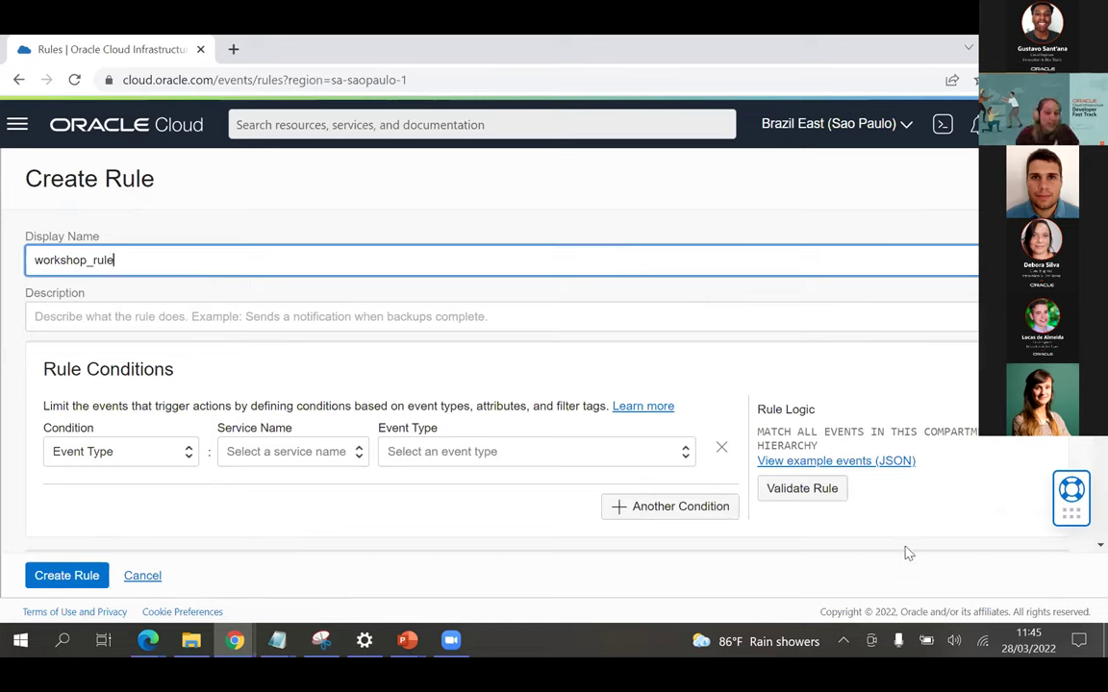
click(142, 318)
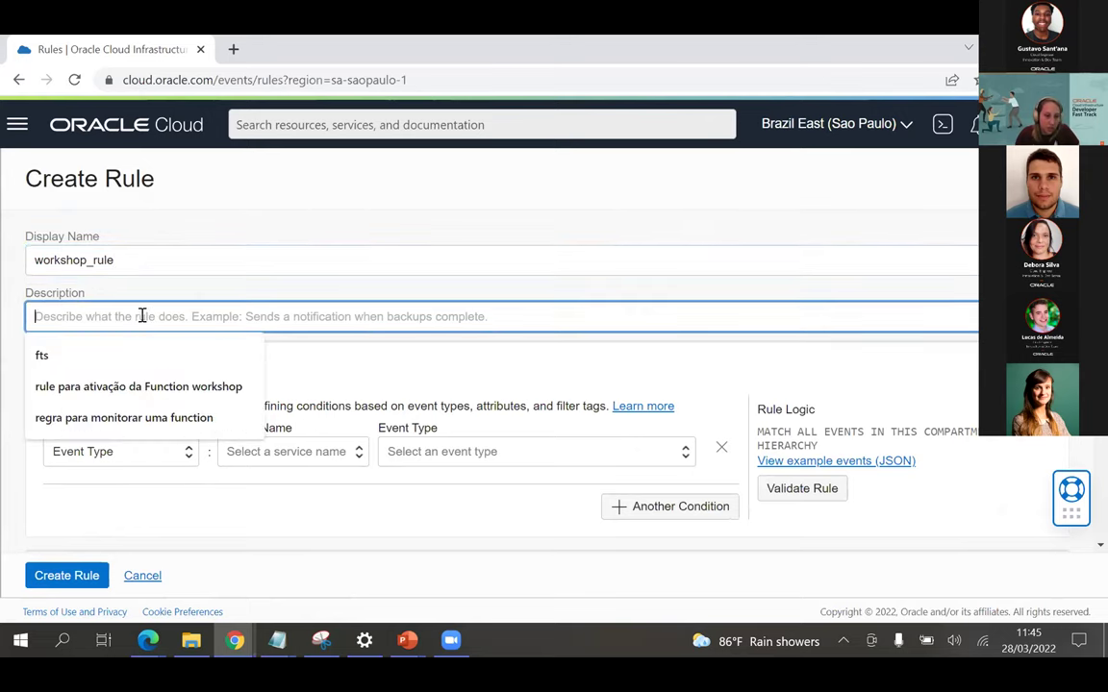
text(regra)
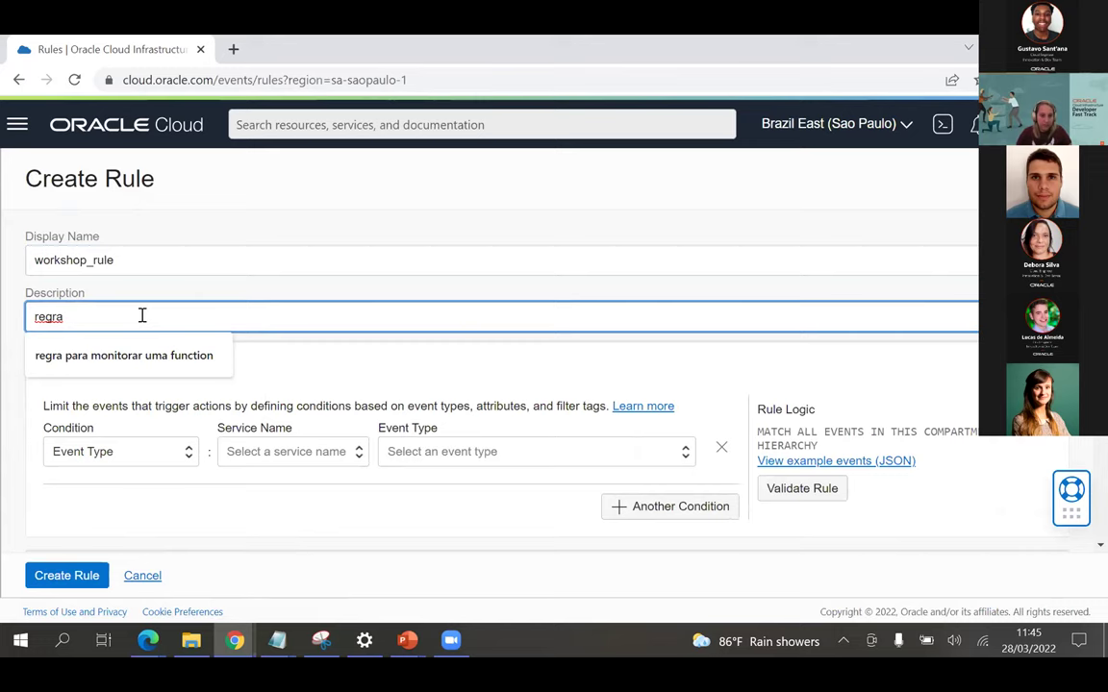
text( para monitor)
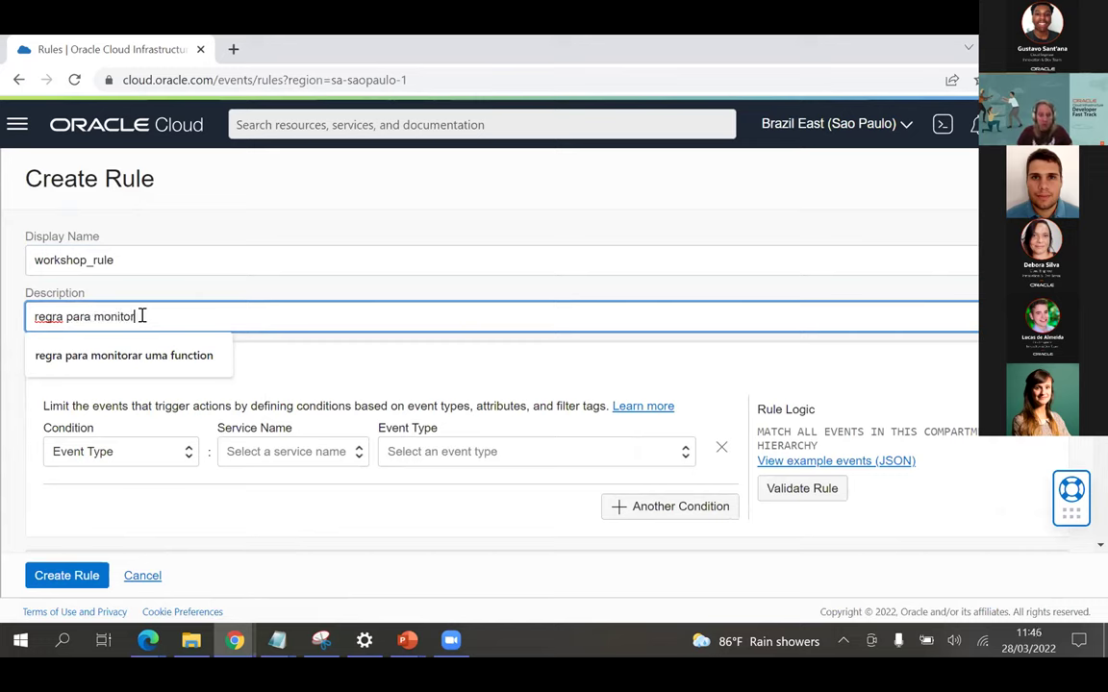
text(ar functio)
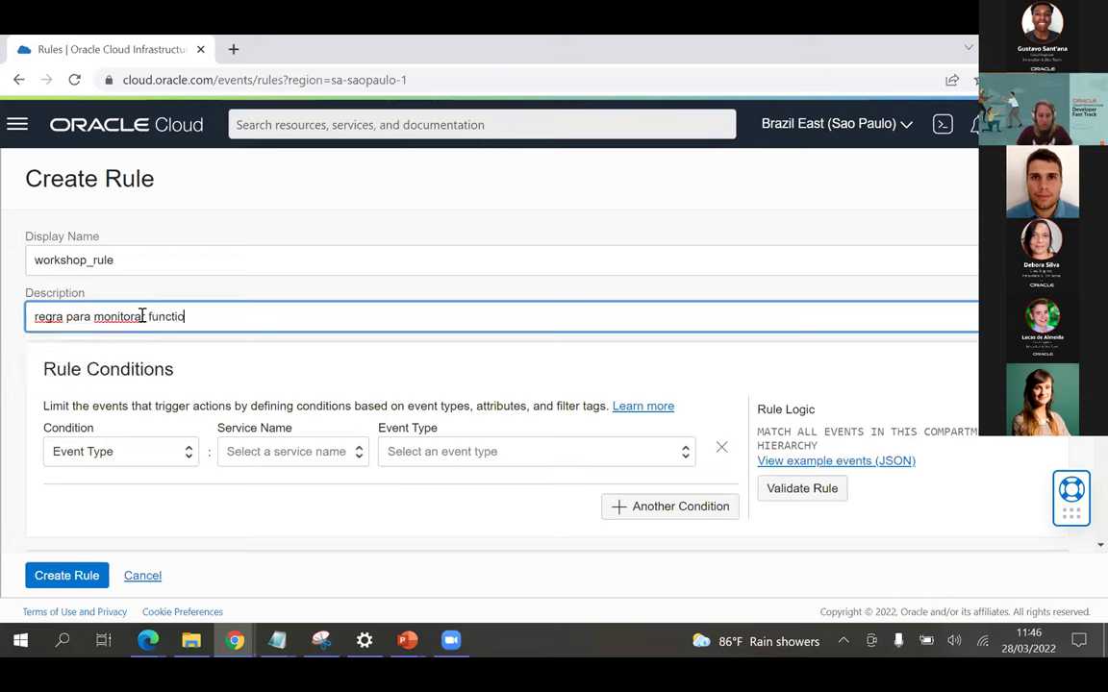
text(nworkshop)
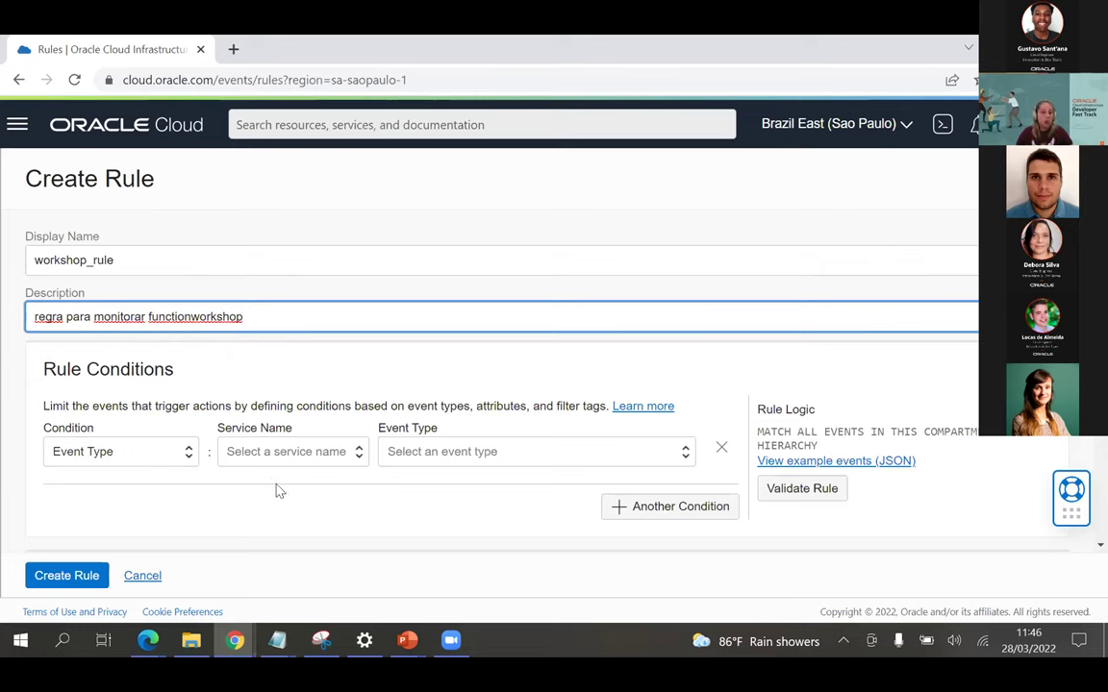
Step: Set the rule's event type condition to the Object Storage service with the Object - Create event
click(341, 457)
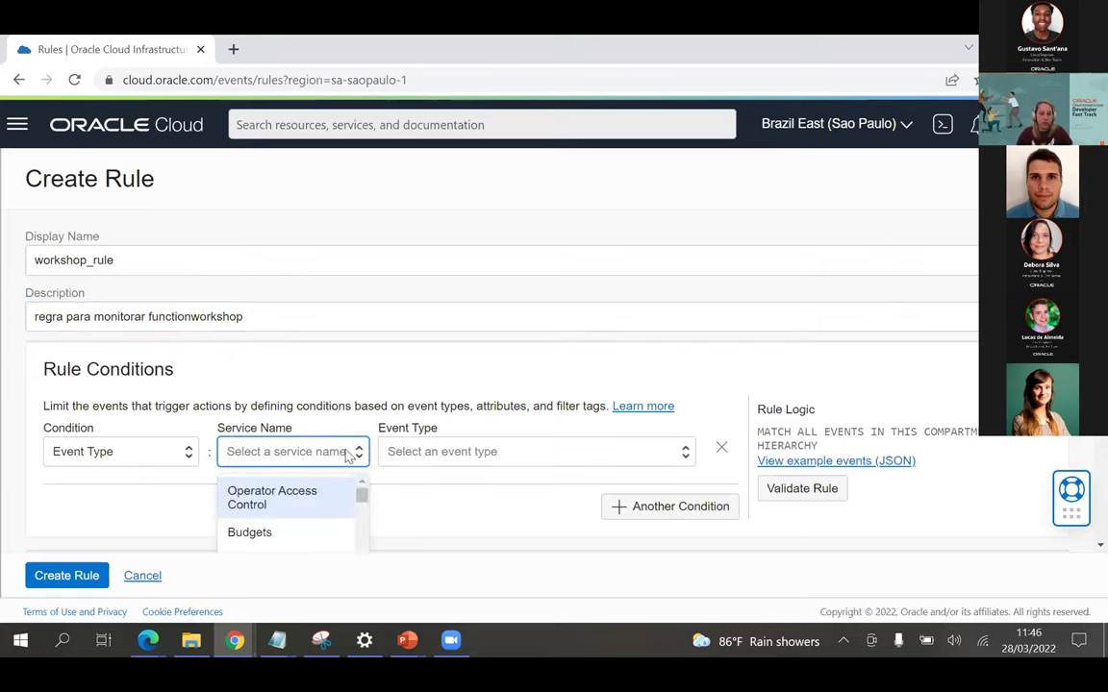
text(ob)
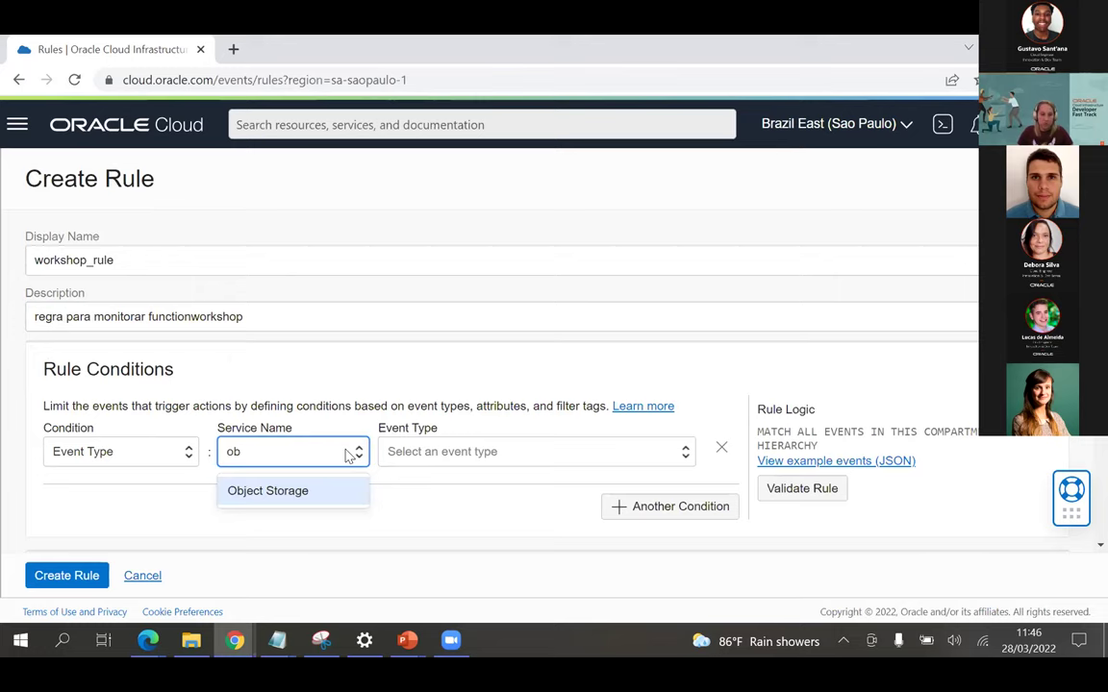
click(272, 498)
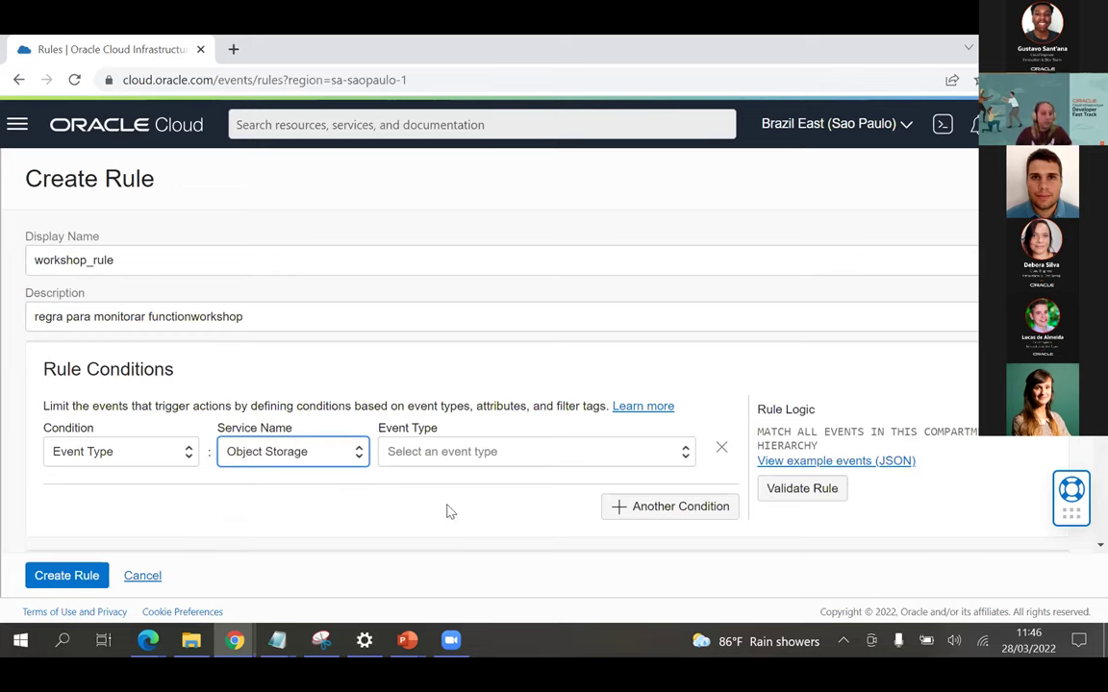
click(580, 461)
text(obj)
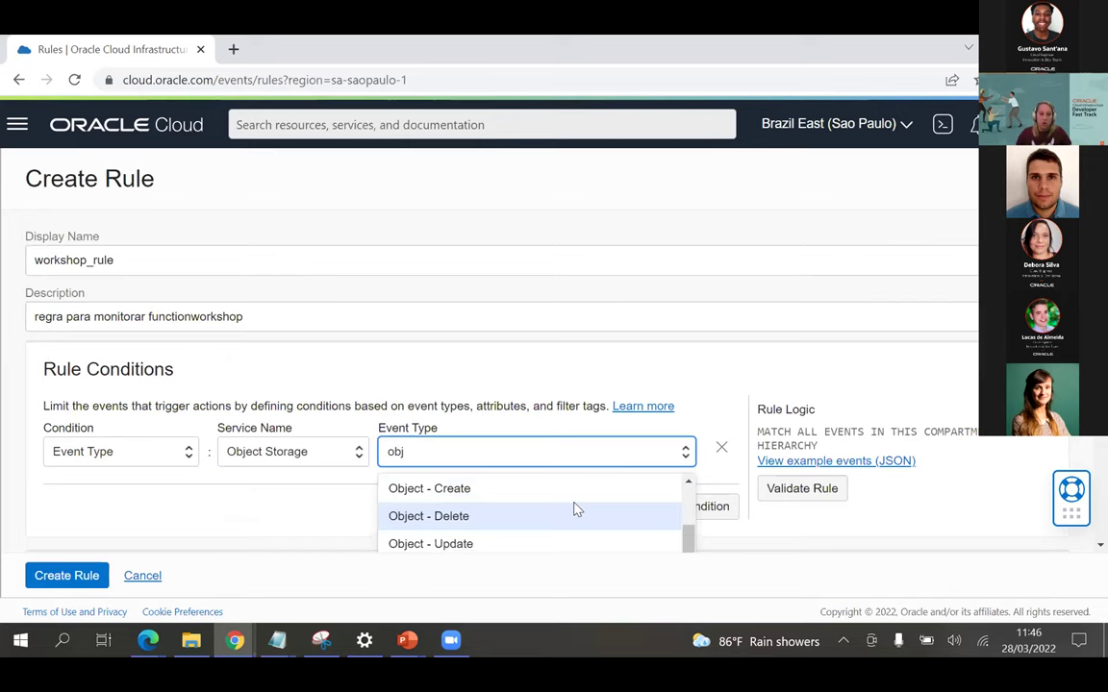
click(432, 491)
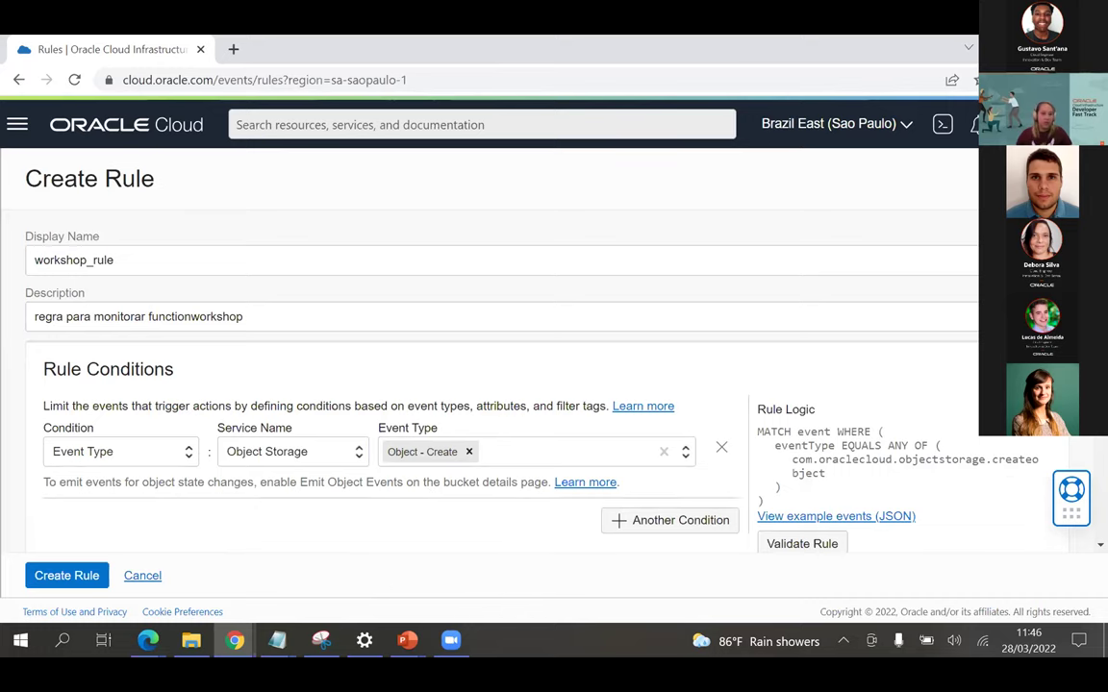
Step: Add a Functions action targeting final-workshop in the functionworkshop application of the devft compartment, and create the rule
scroll(489, 440, down, 5)
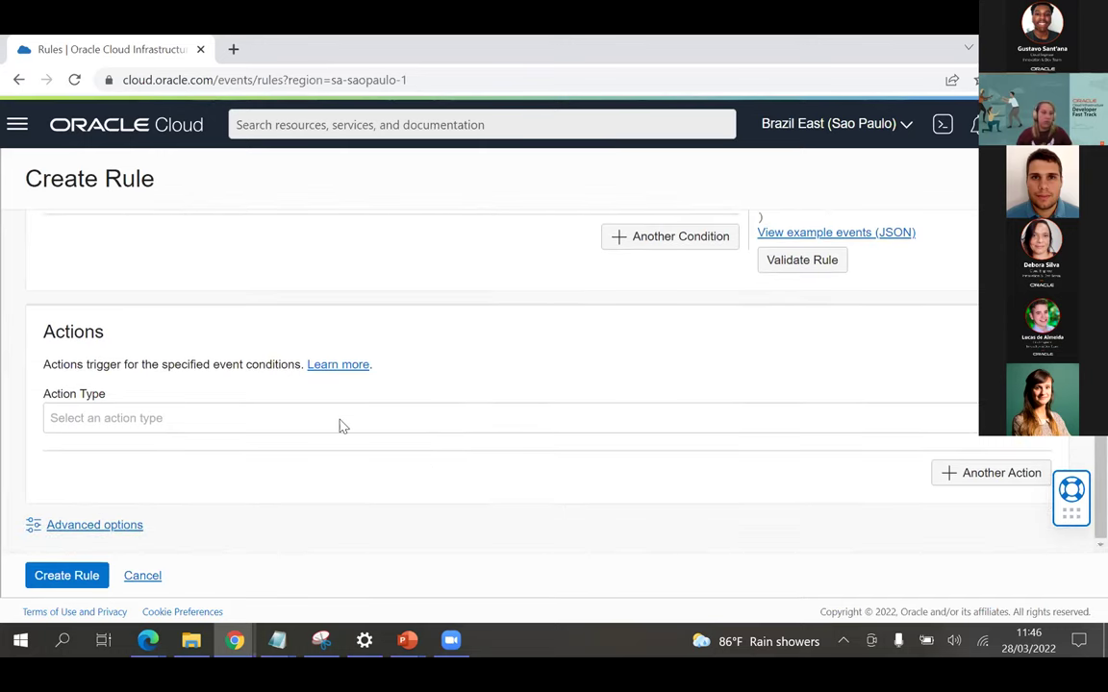
click(341, 426)
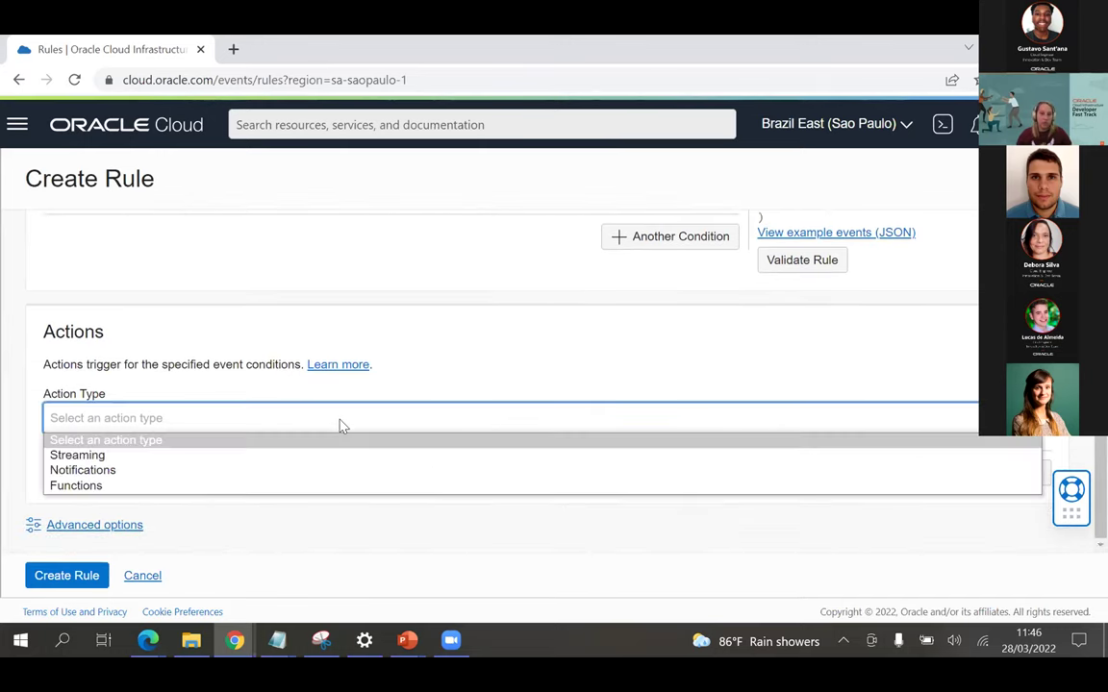
click(87, 486)
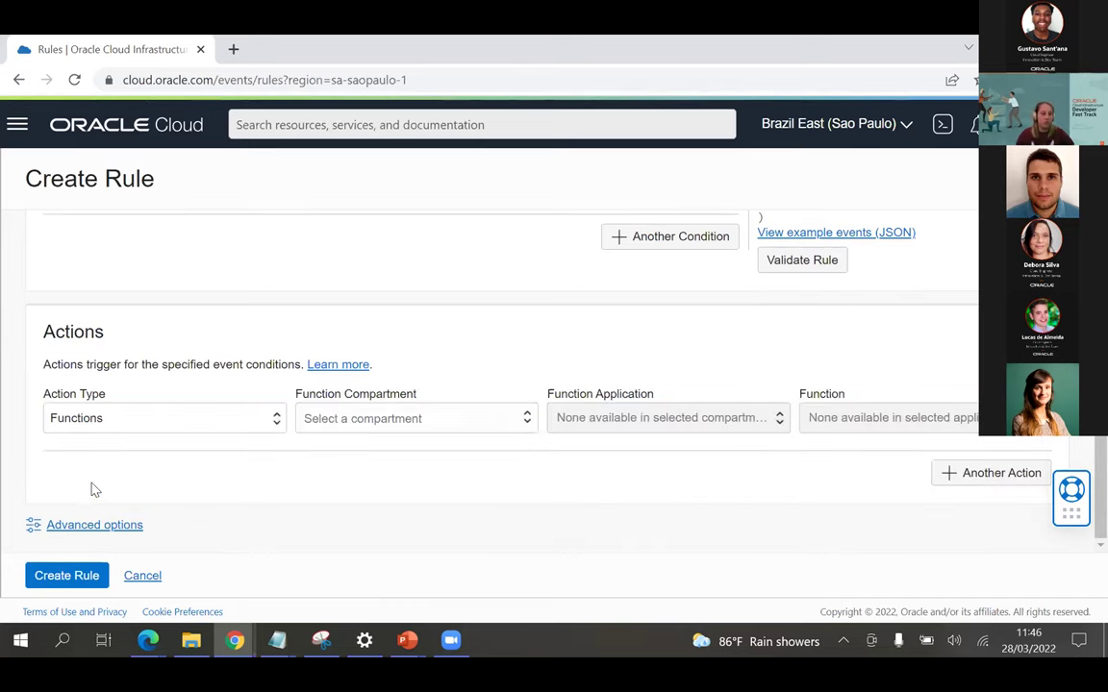
click(451, 420)
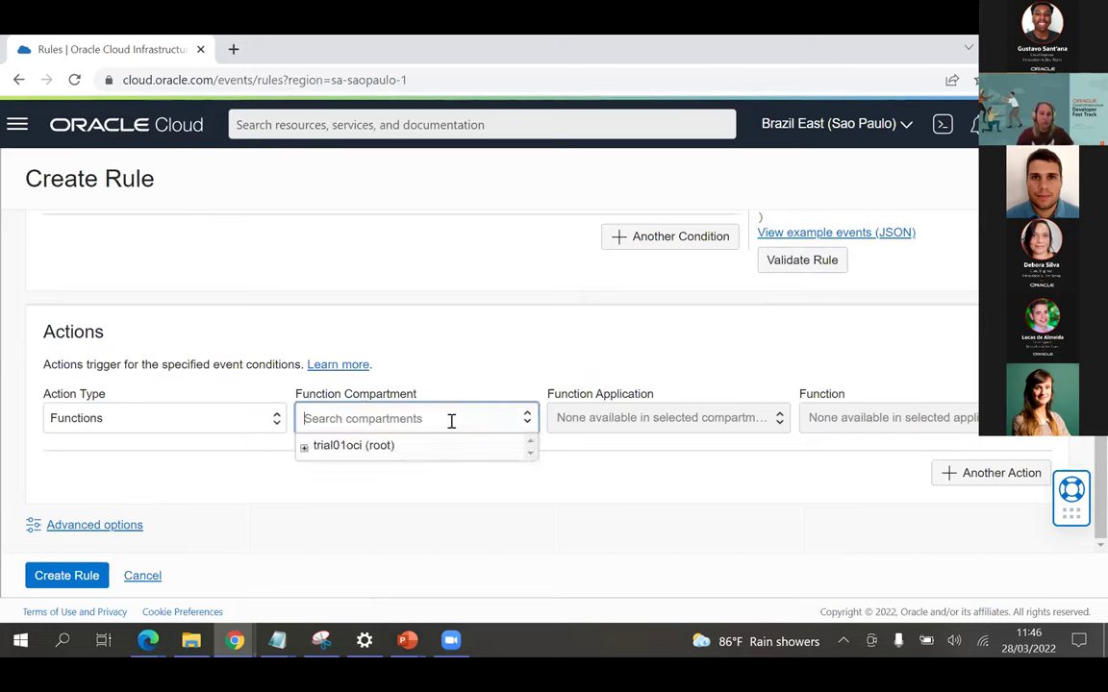
click(305, 450)
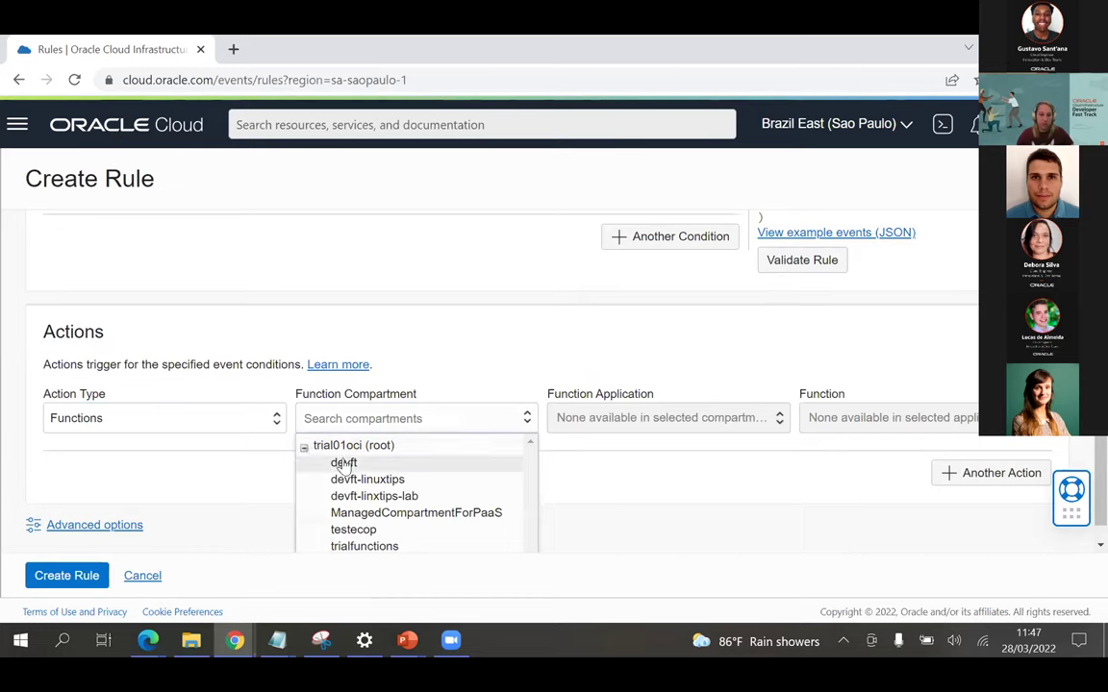
click(344, 465)
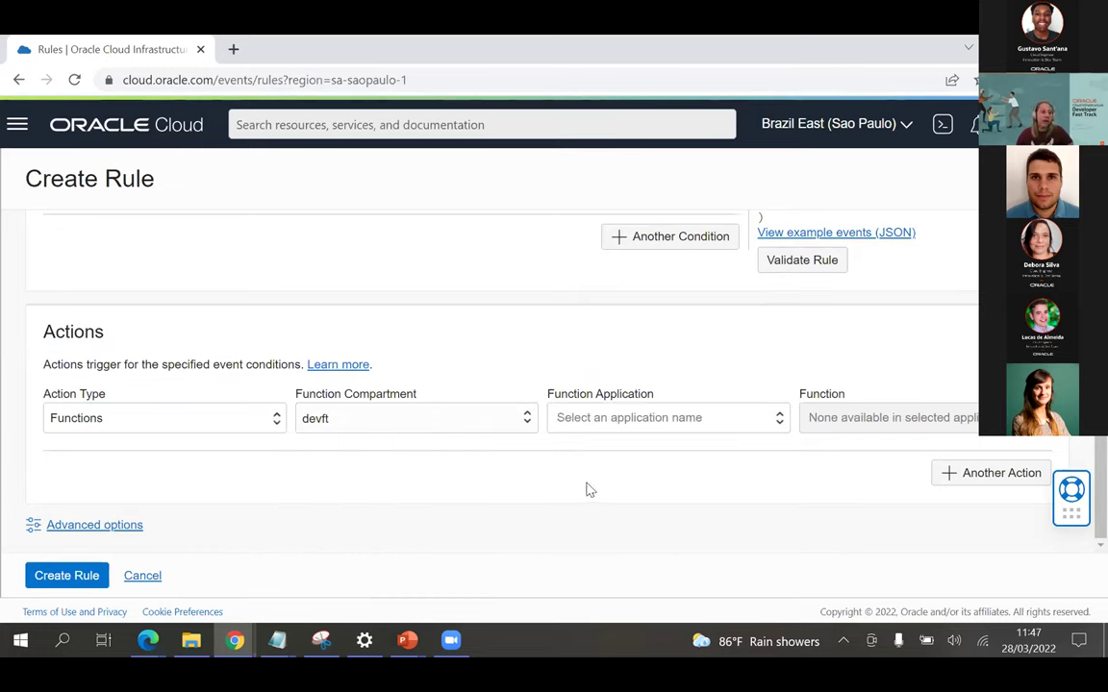
click(631, 425)
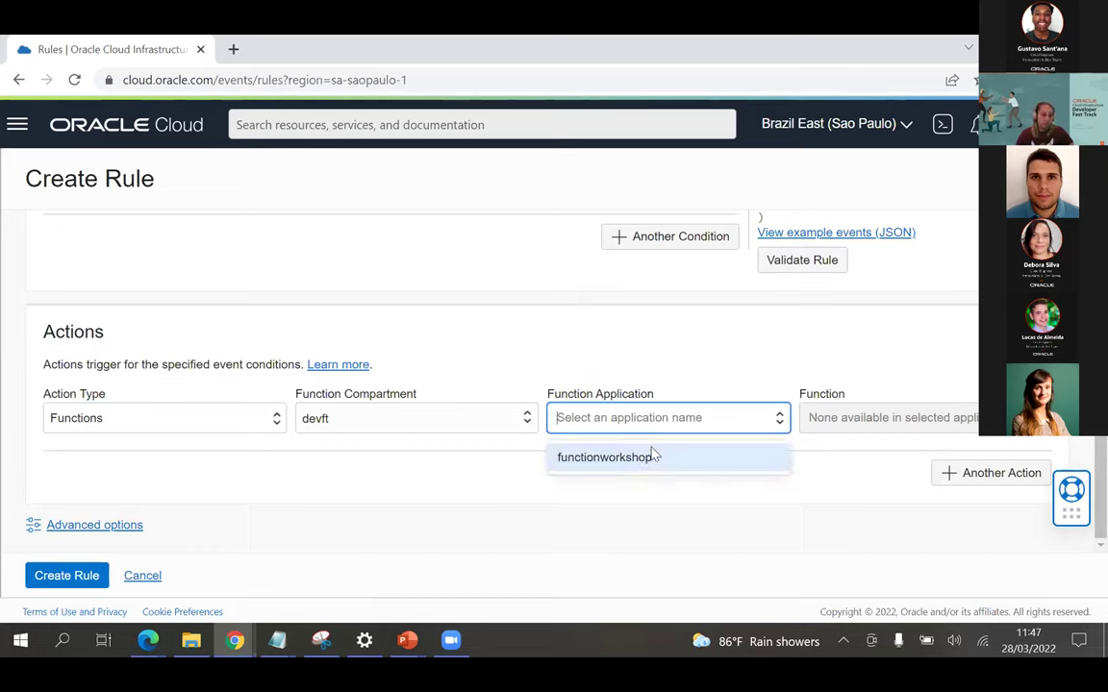
click(596, 464)
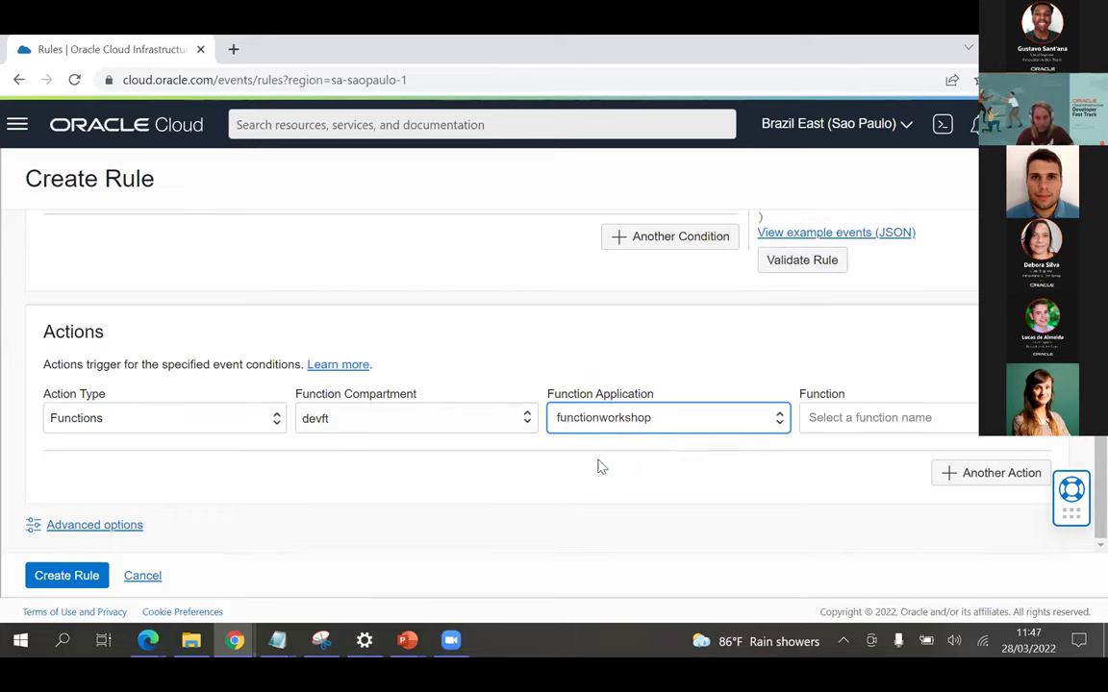
click(836, 424)
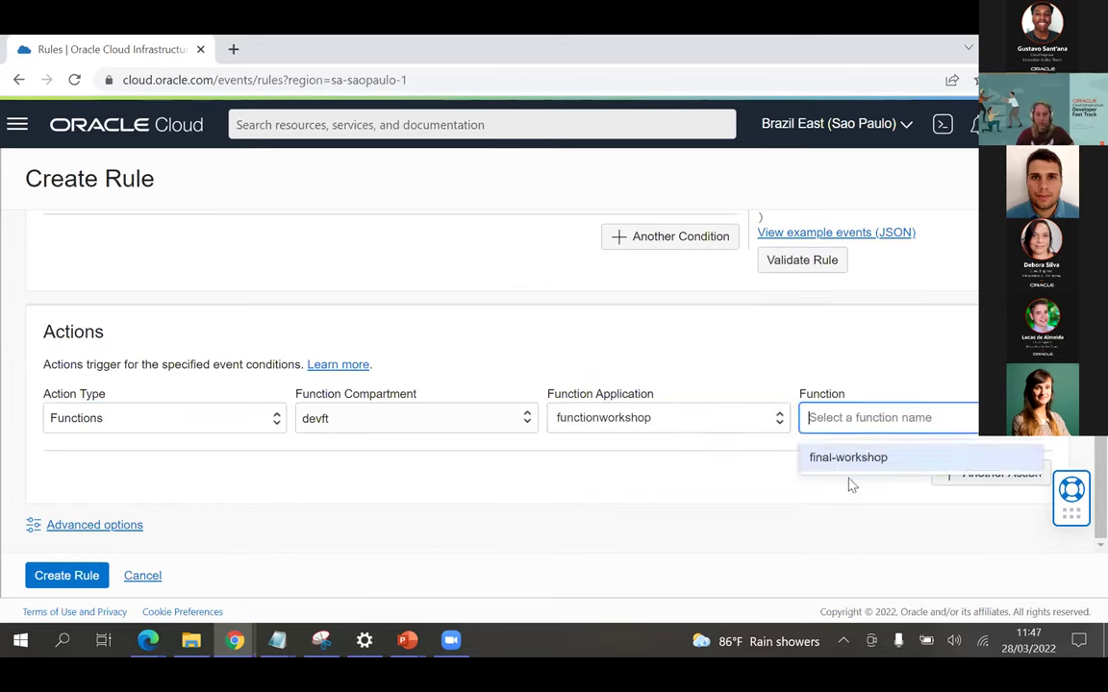
click(830, 459)
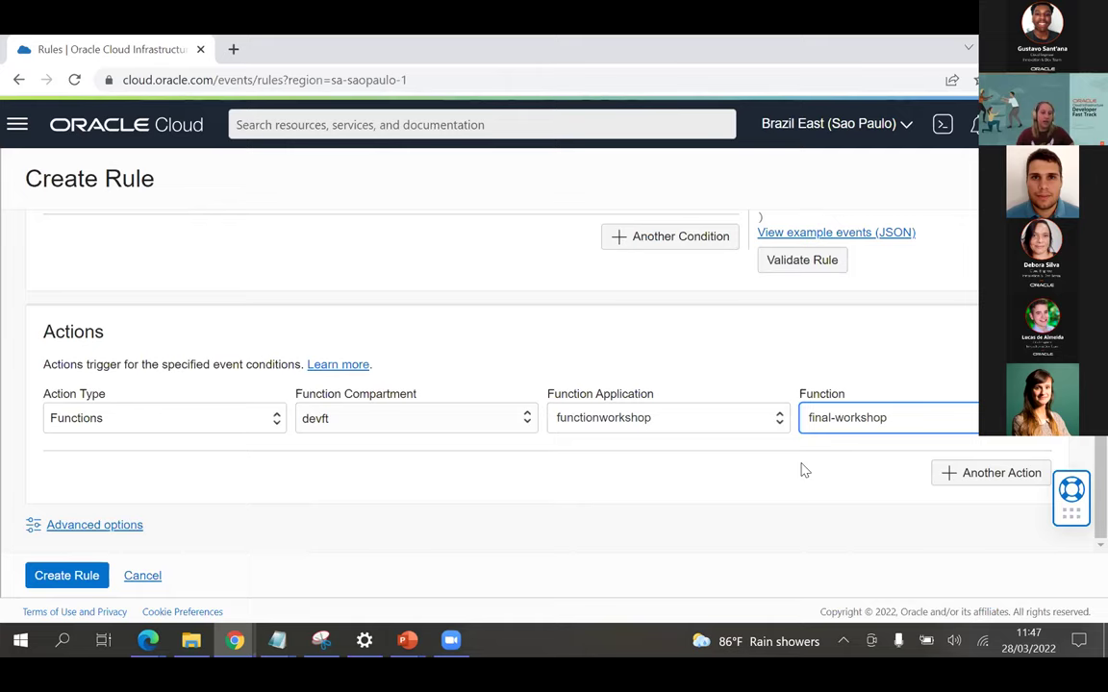
click(61, 578)
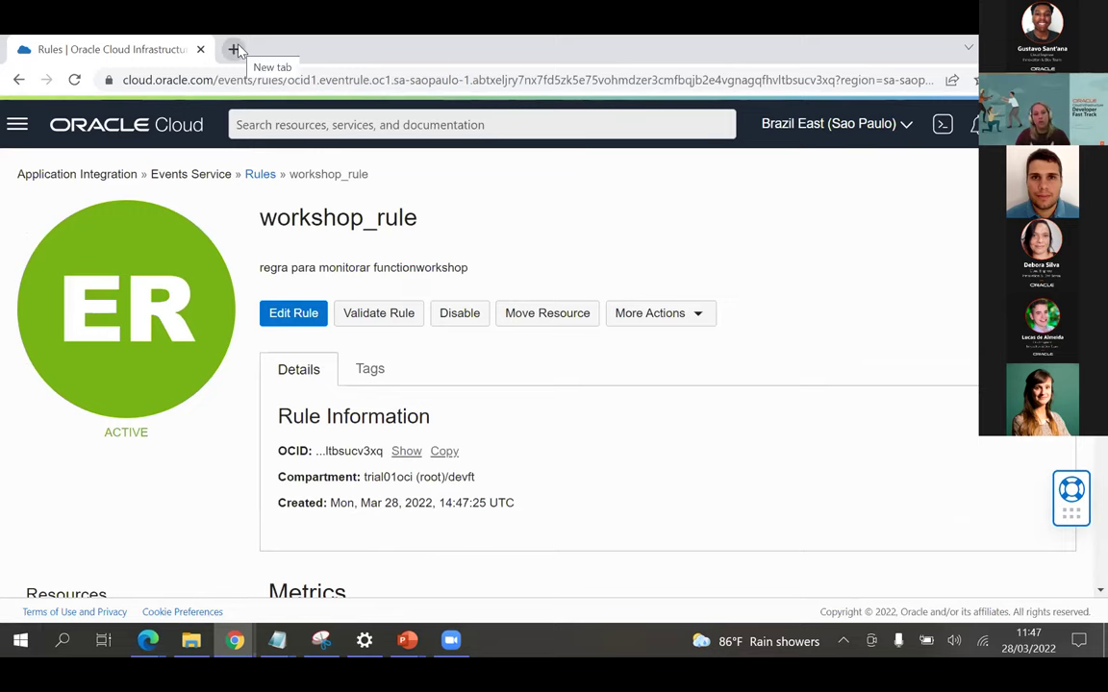
Step: Open a second browser tab and sign in to the Oracle Cloud console with the prefilled cloud account name
click(234, 49)
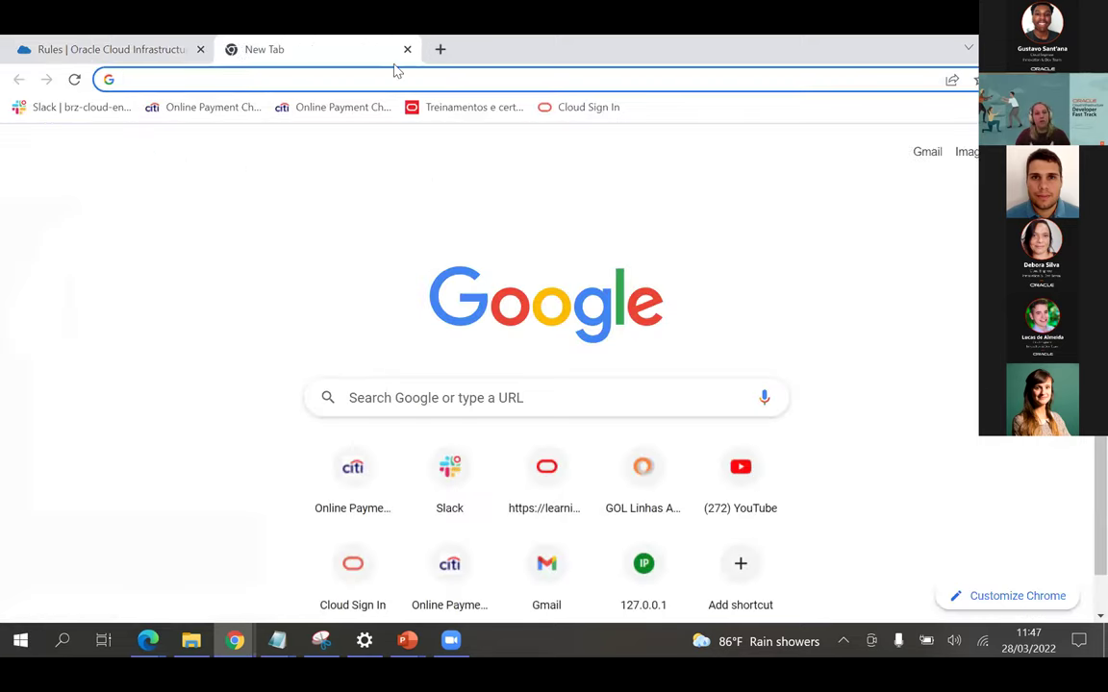
click(603, 109)
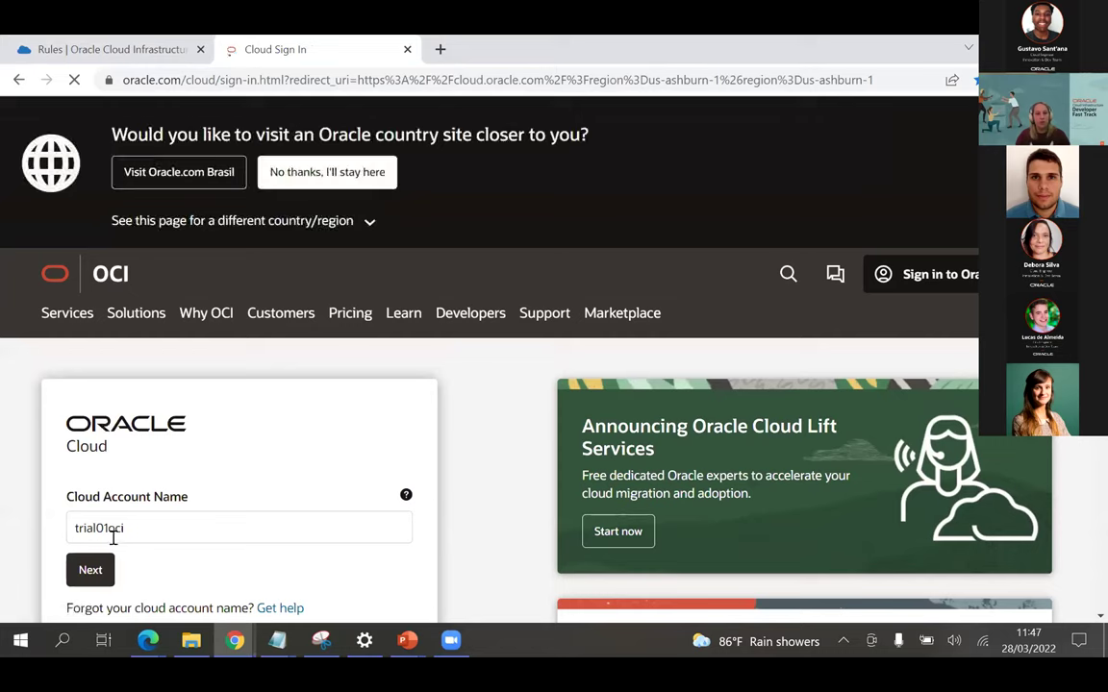
scroll(114, 538, down, 3)
click(99, 312)
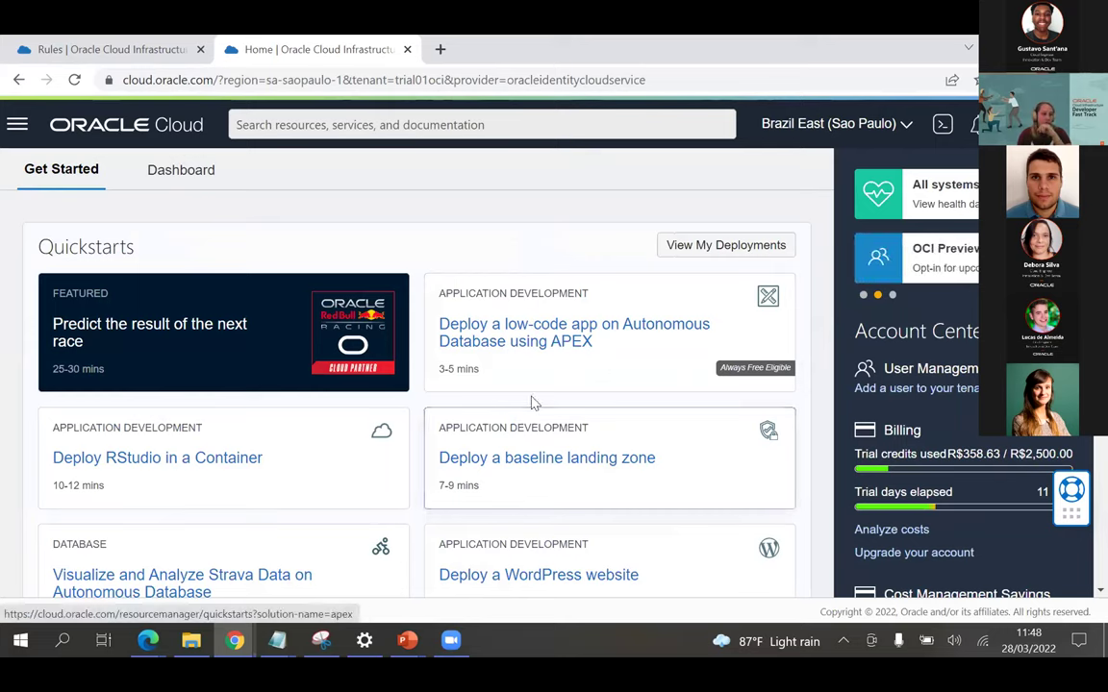
Step: Open the Streaming service under Analytics & AI and go to the Recent Messages of the workshop stream
click(16, 133)
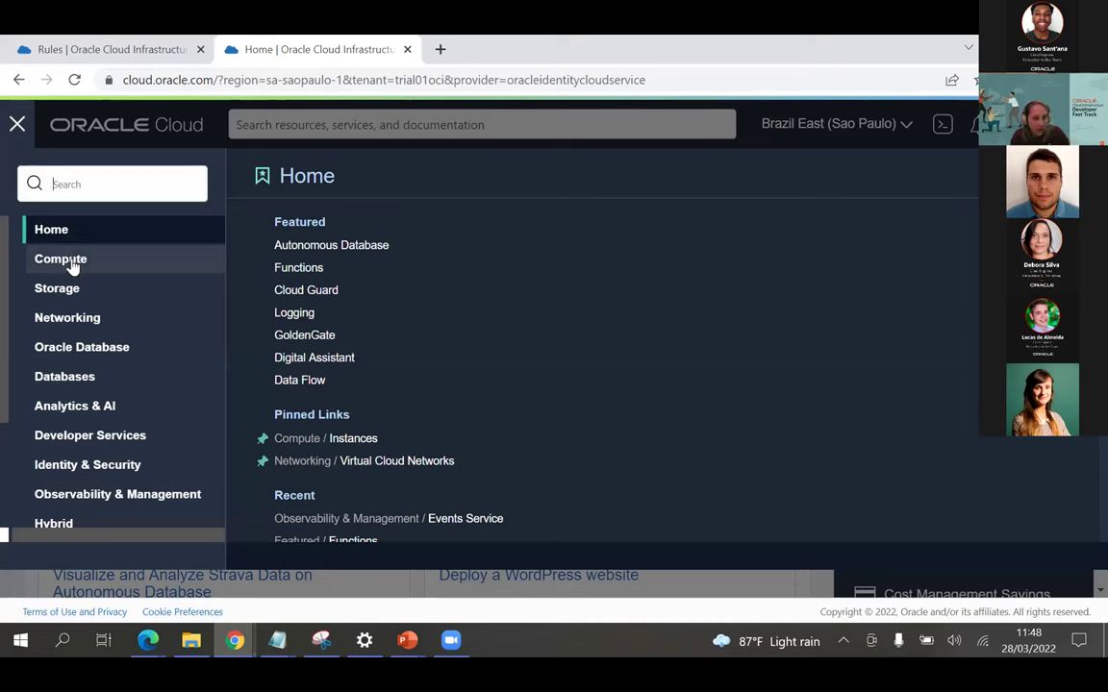
click(71, 416)
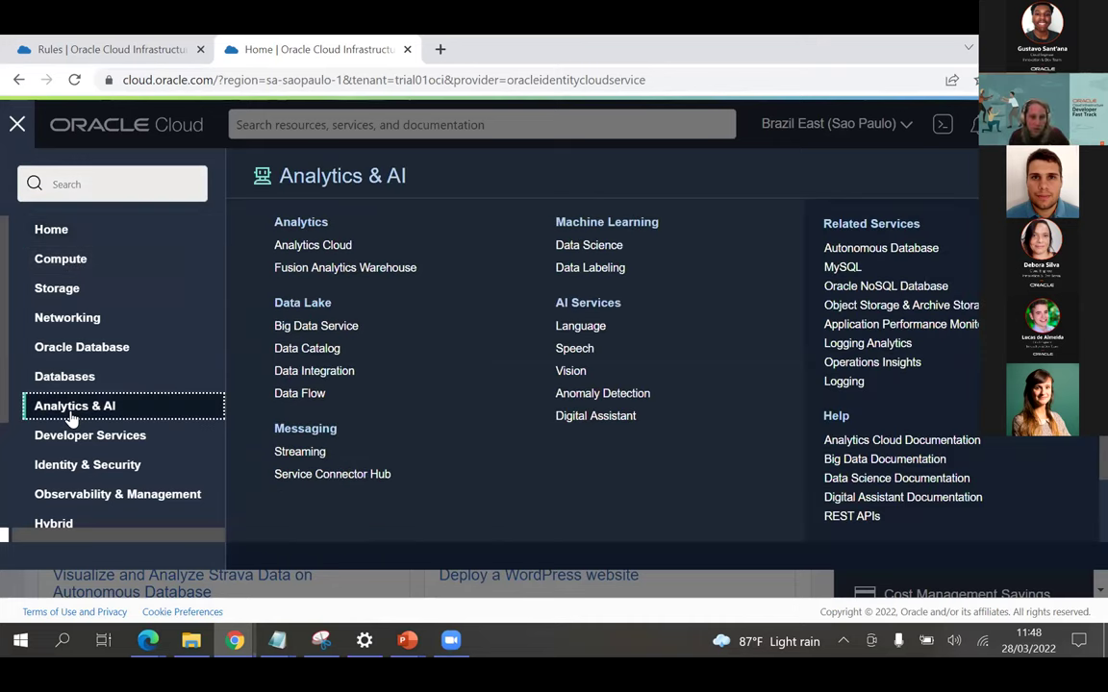
click(302, 434)
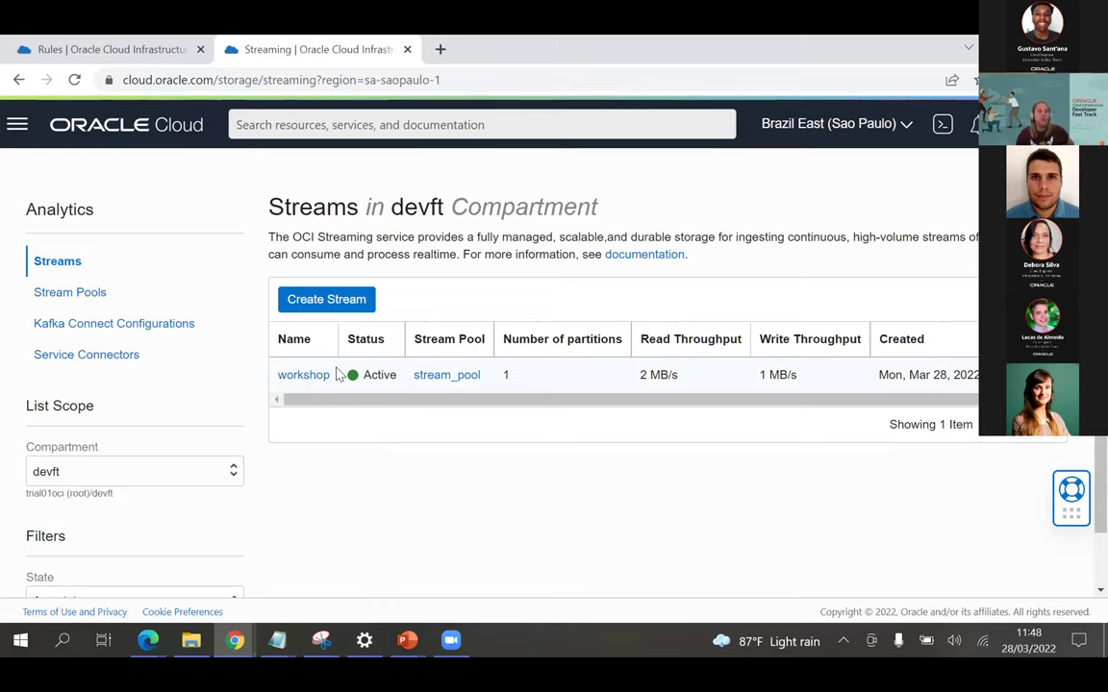
click(288, 339)
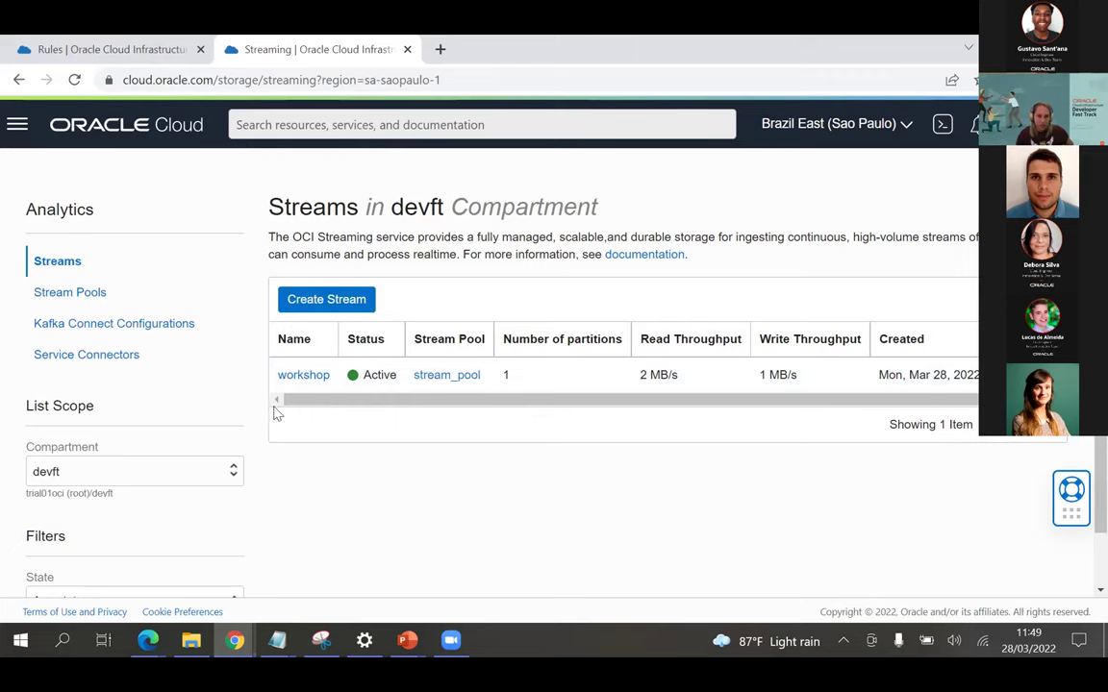
click(296, 377)
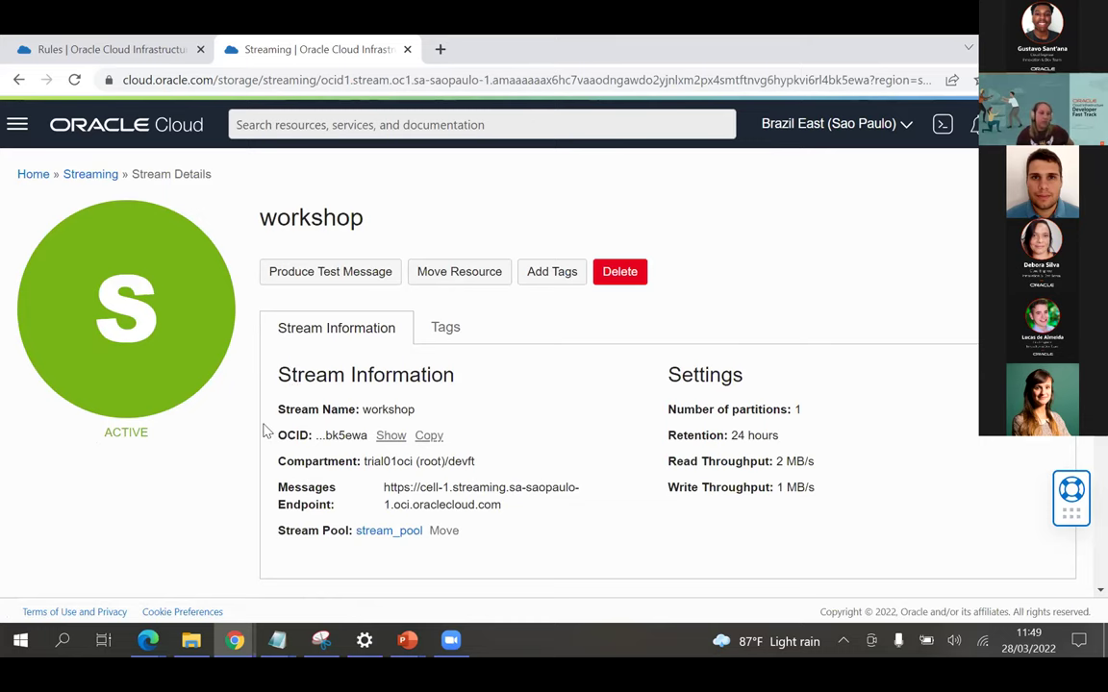
scroll(265, 429, down, 5)
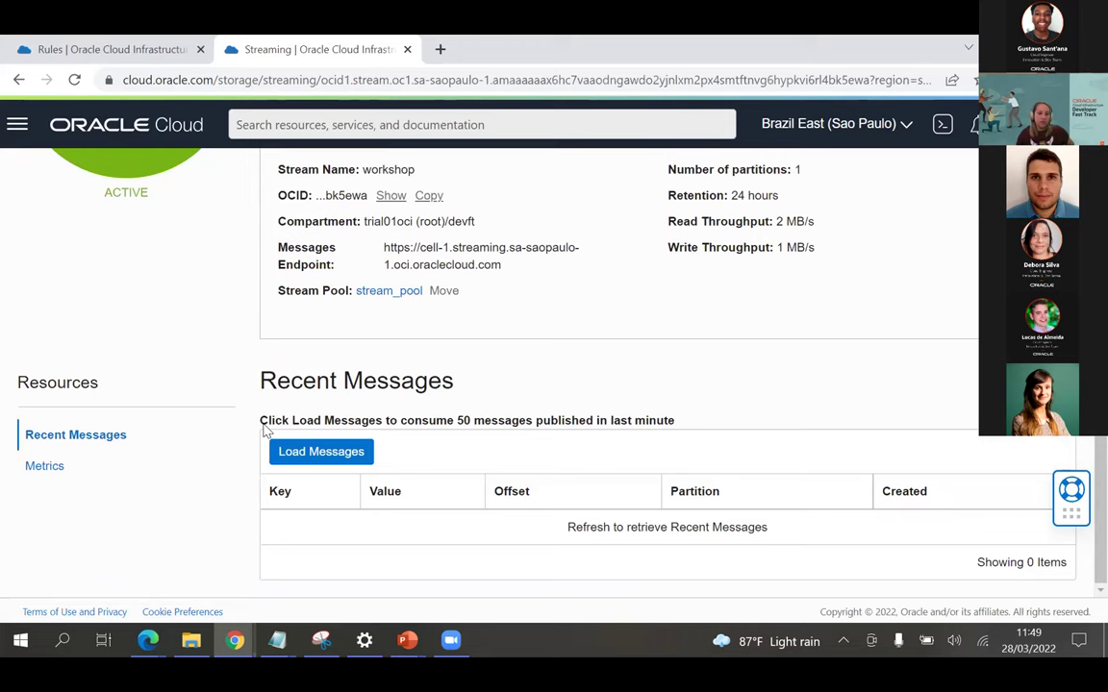
Step: Return to the first browser tab, open workshop_bucket from the Object Storage buckets, and check its Emit Object Events setting
scroll(265, 430, up, 5)
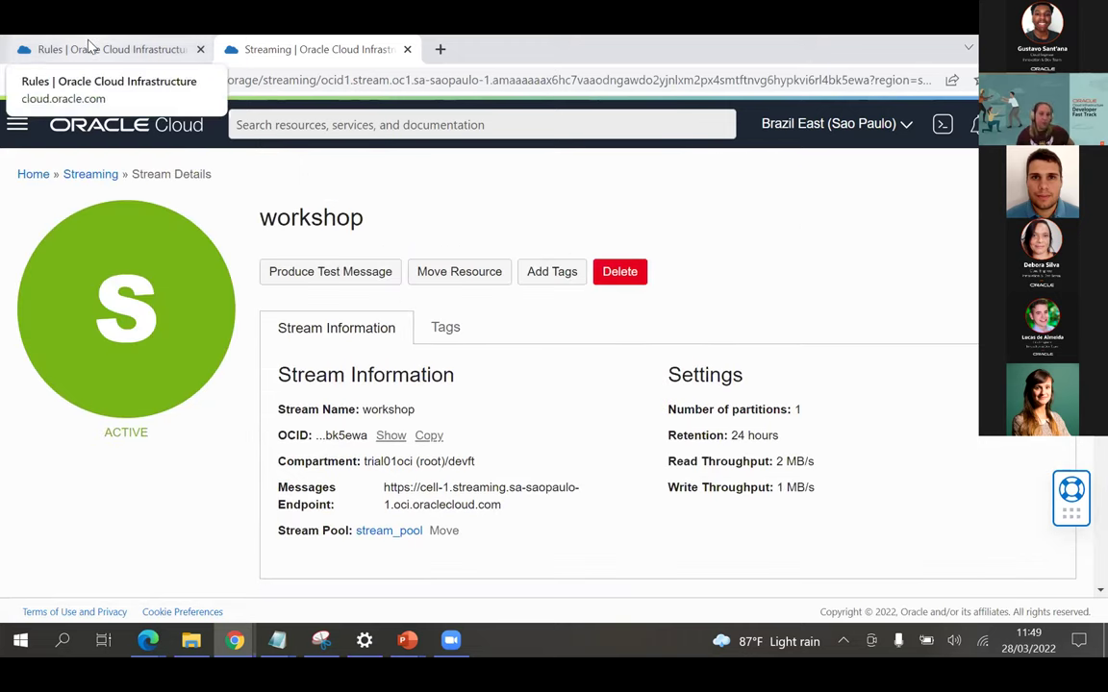
click(89, 46)
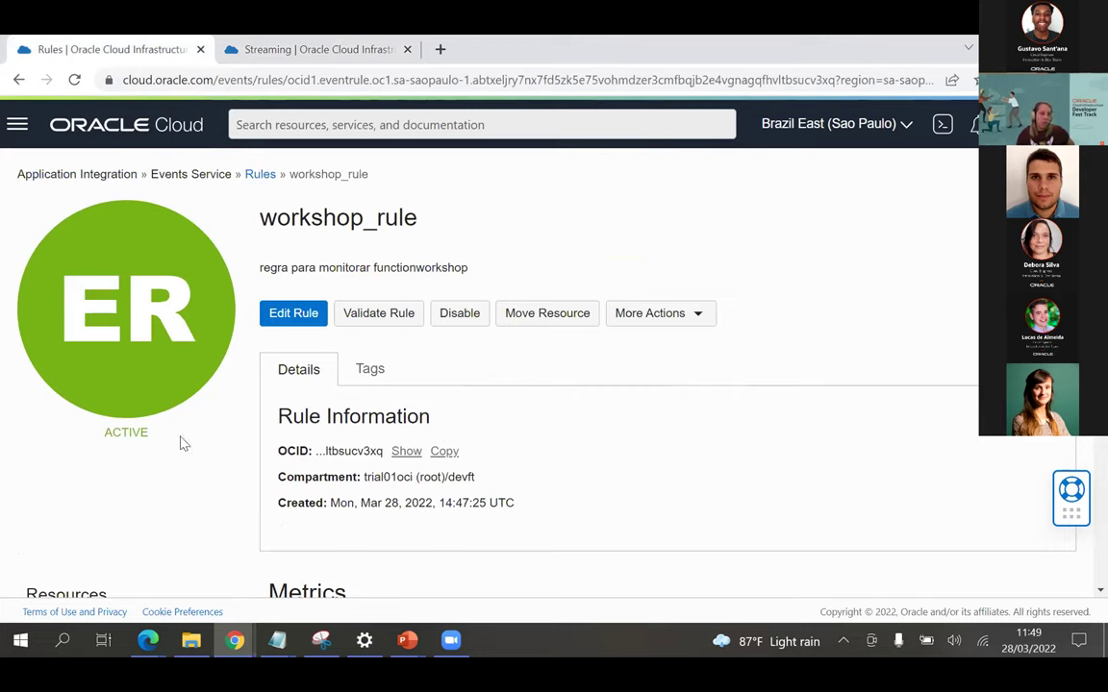
click(17, 124)
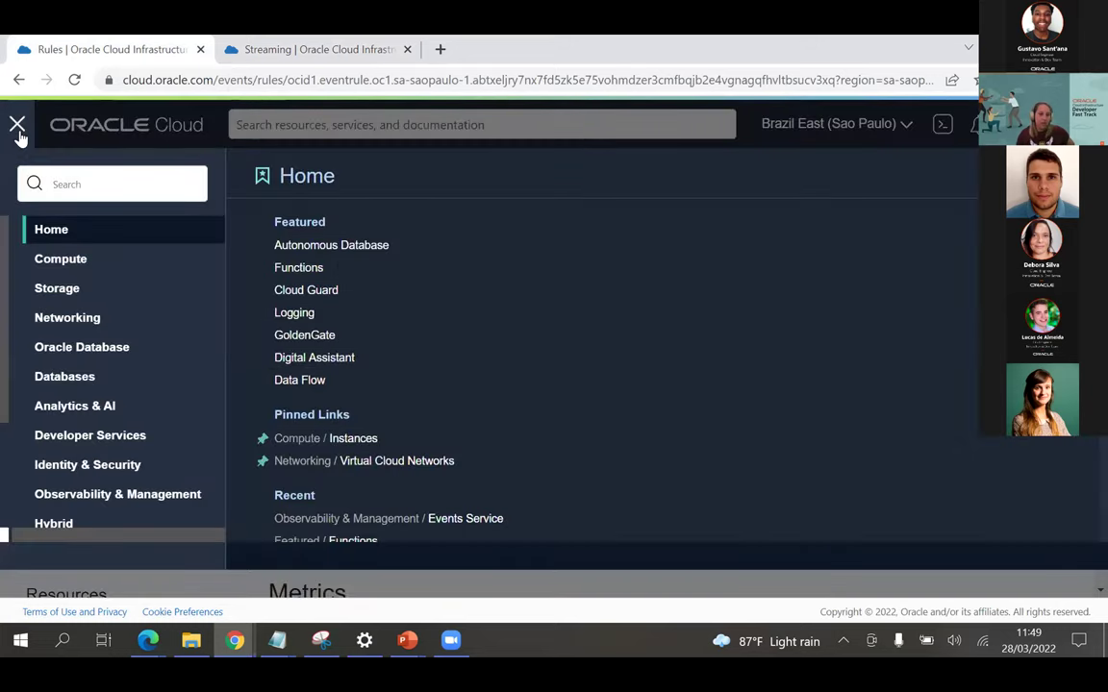
click(60, 289)
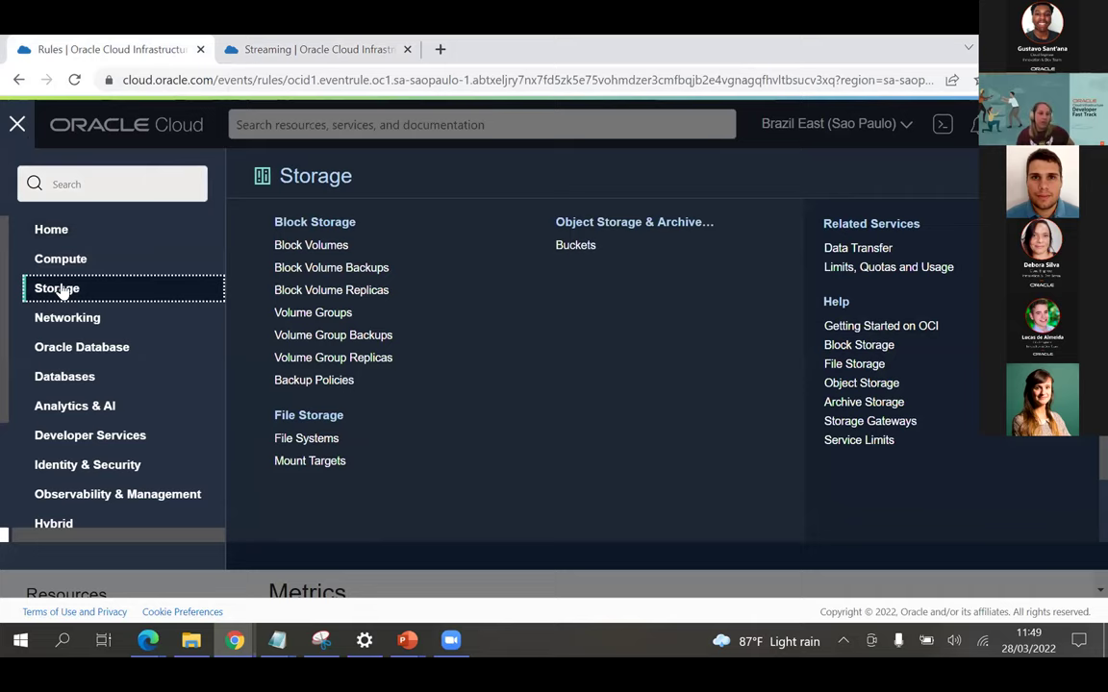
click(577, 247)
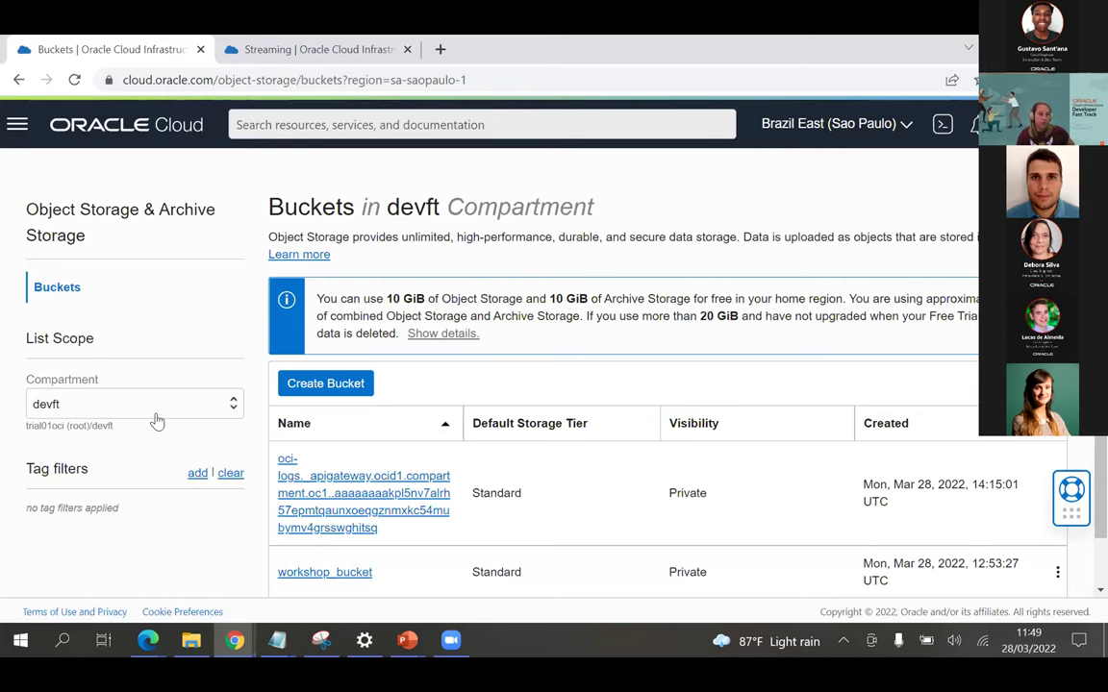
scroll(664, 471, down, 1)
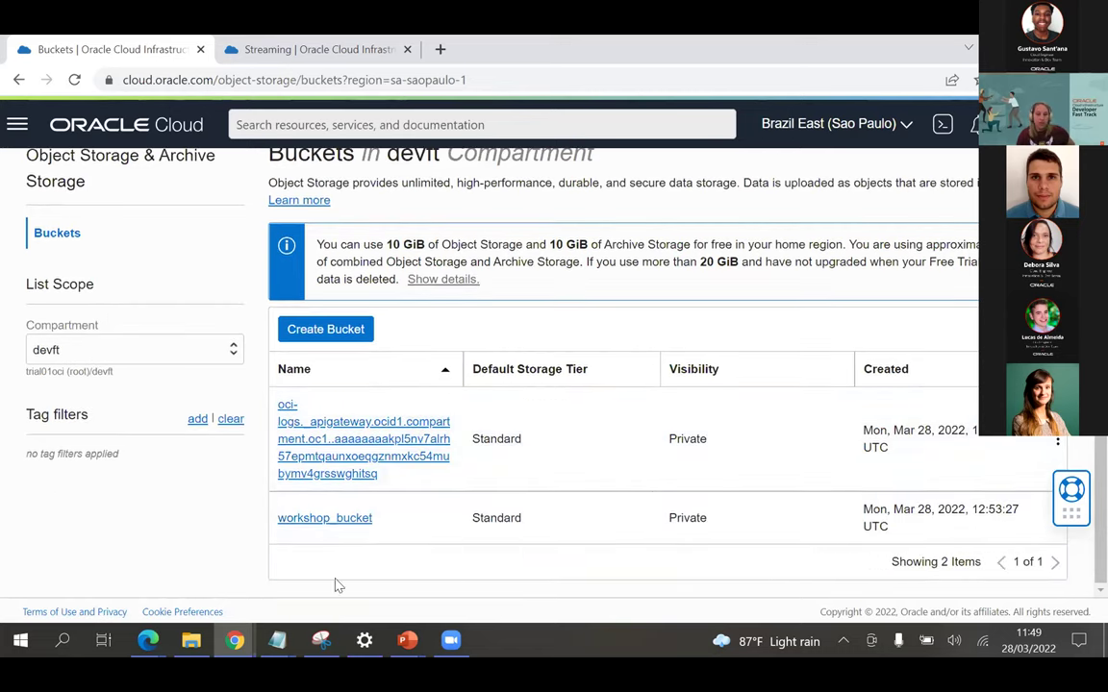
click(327, 519)
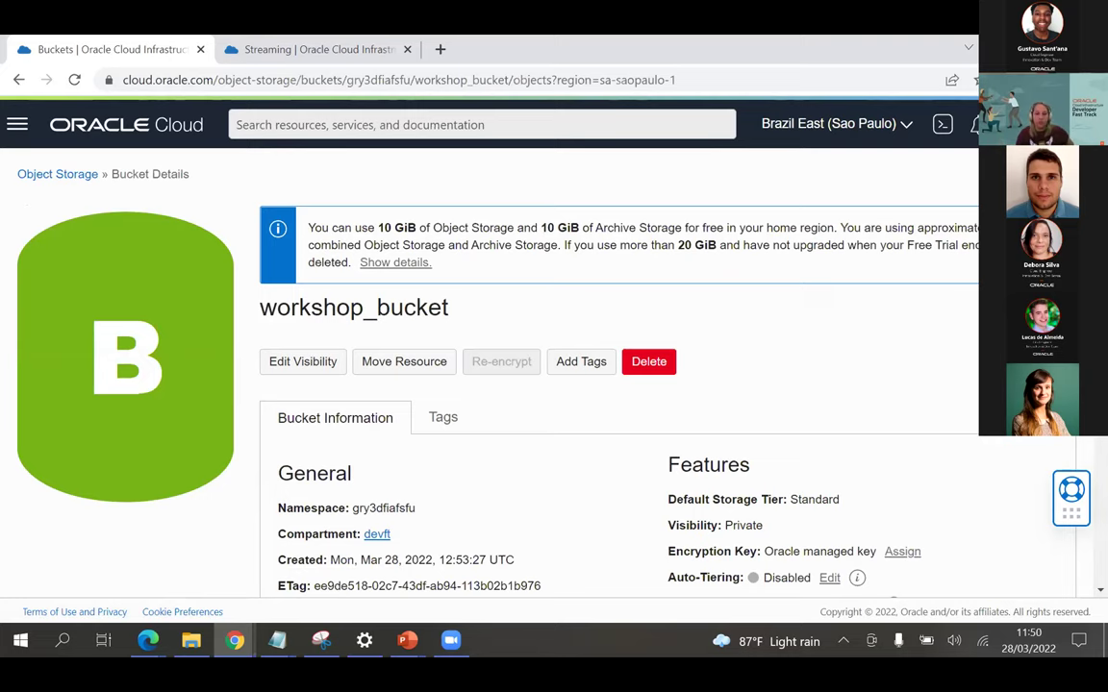
scroll(490, 540, down, 3)
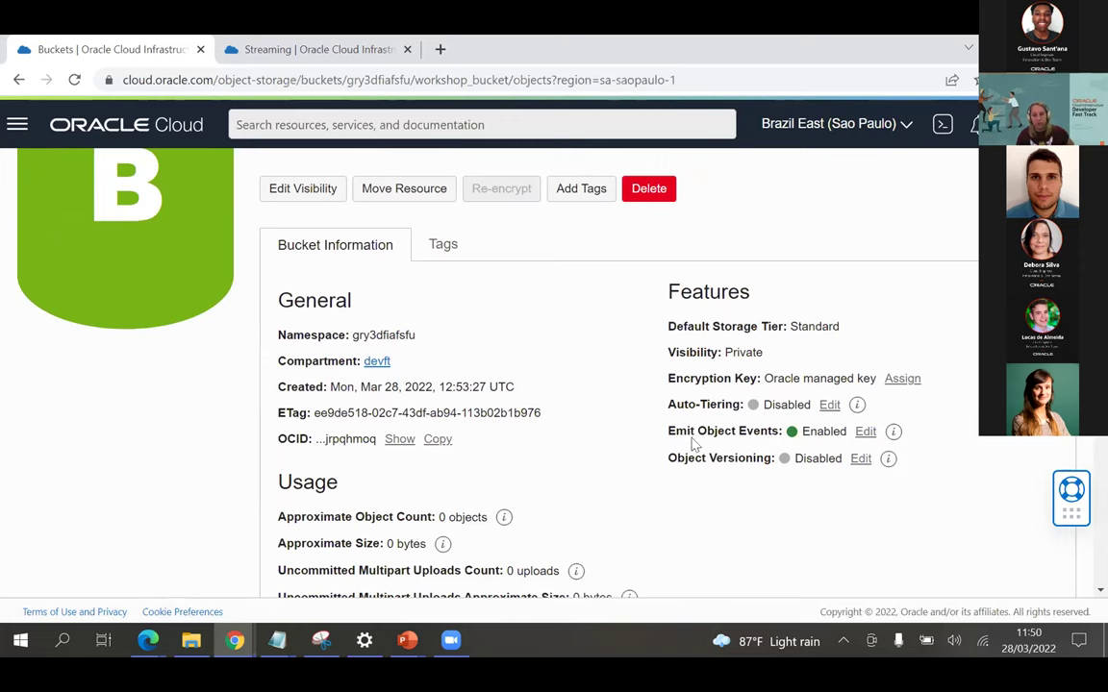
drag(670, 429, 774, 429)
click(747, 432)
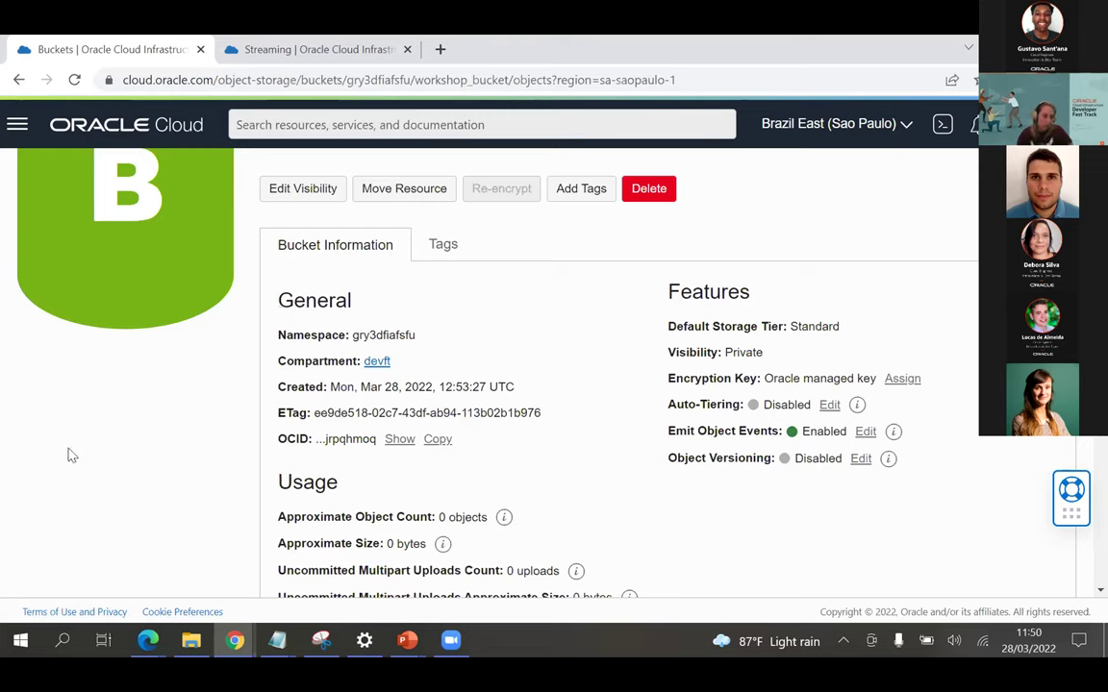
key(super+r)
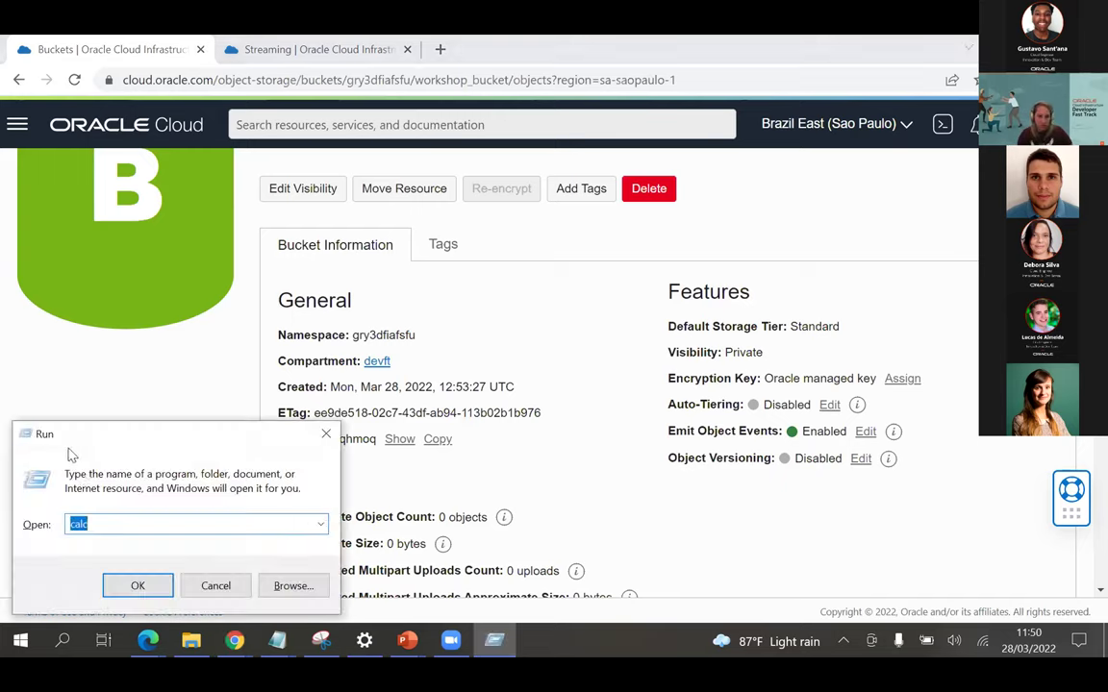
text(notepad)
key(Return)
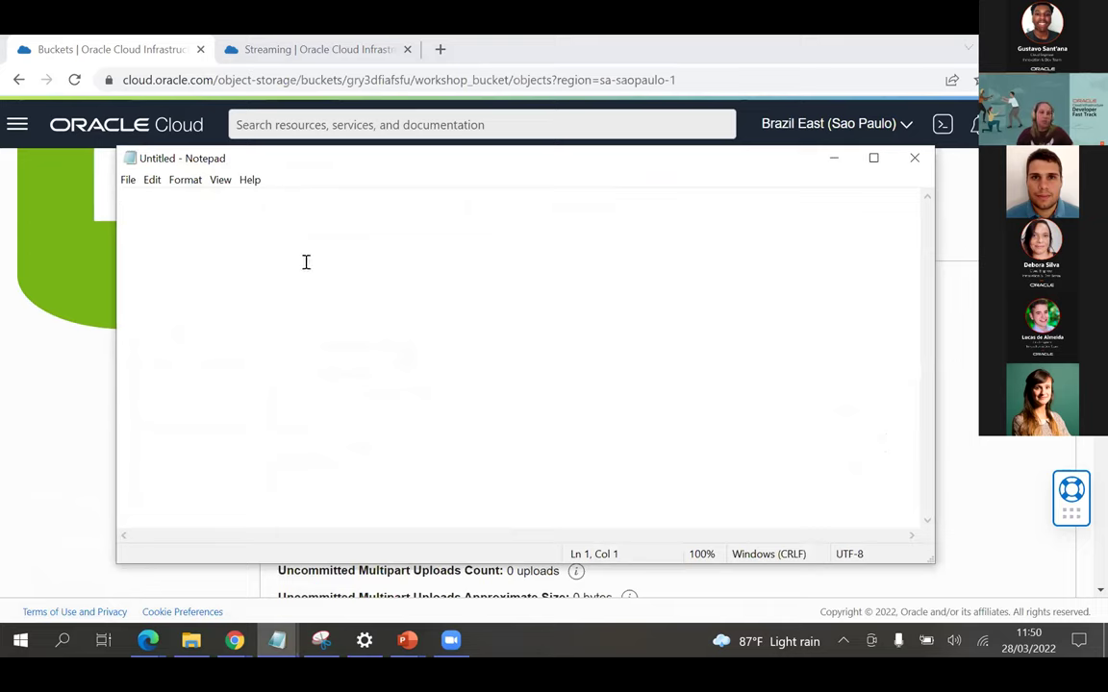
text(testa)
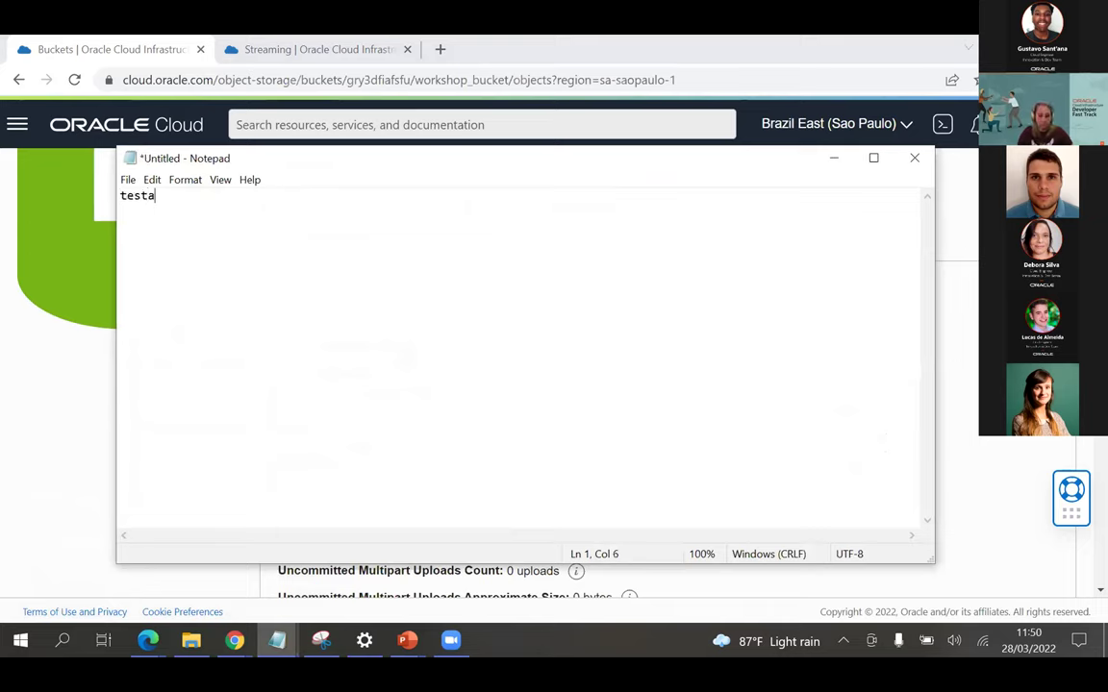
text(ndo fluxo)
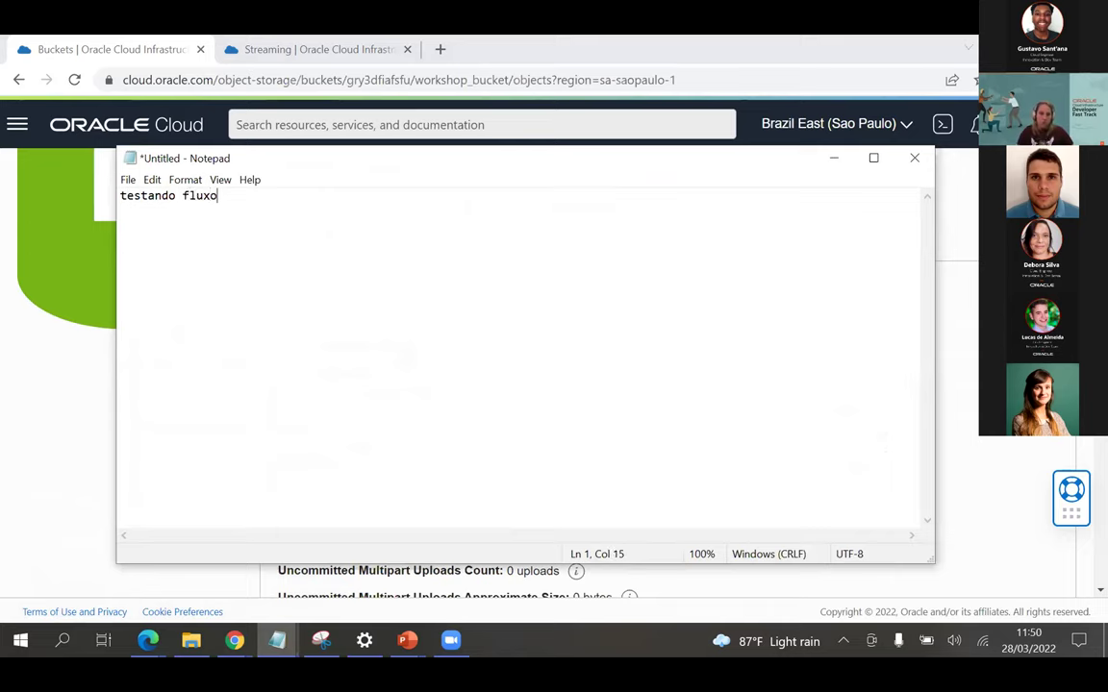
text( de Stream)
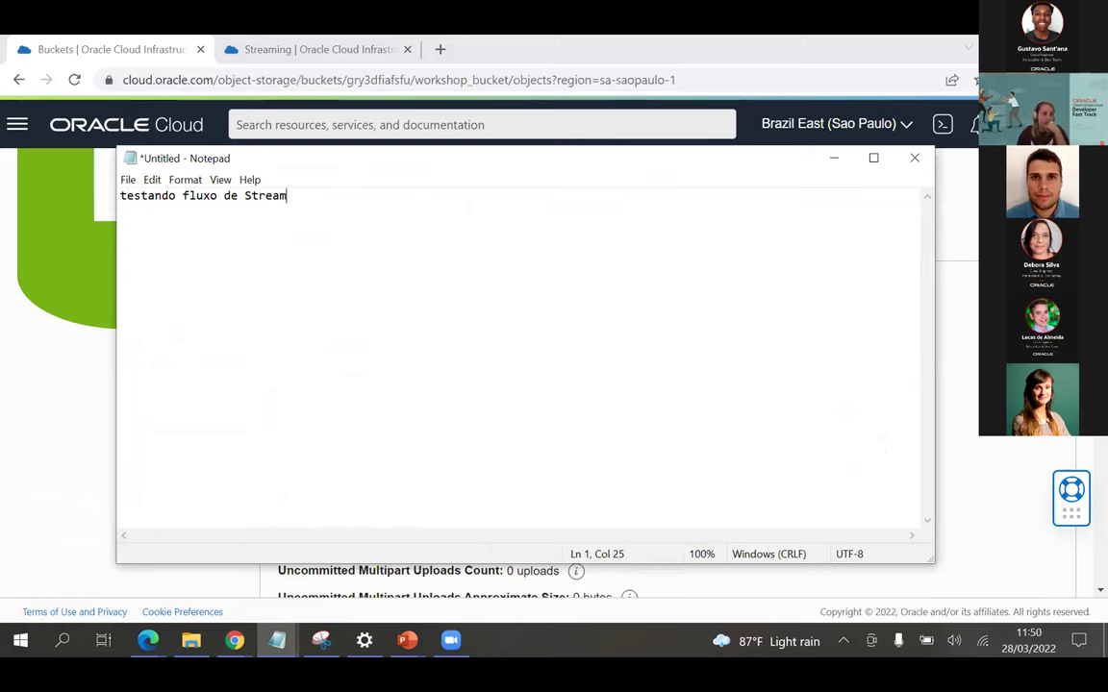
click(914, 162)
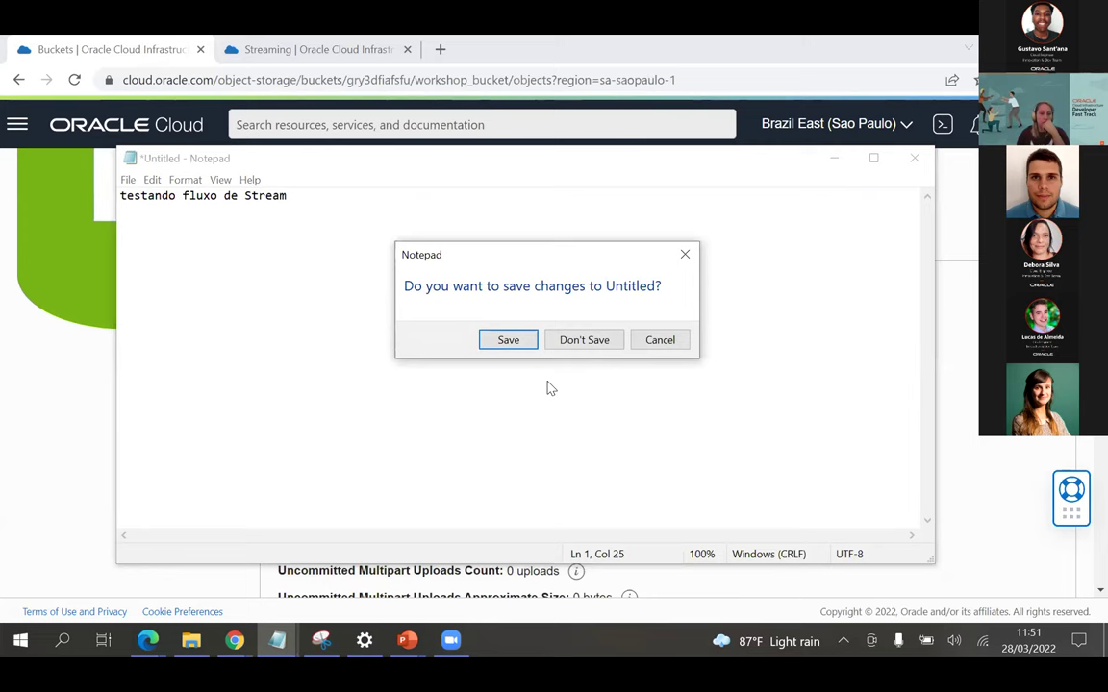
click(580, 342)
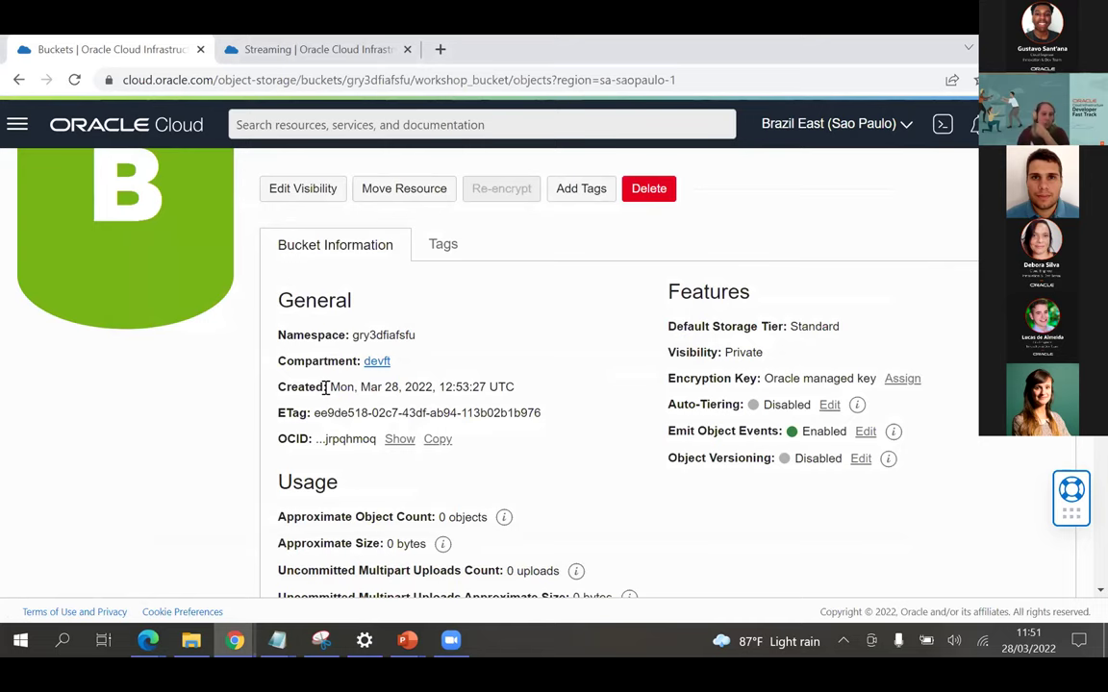
Step: Upload testando_fluxo_stream.txt from the local workshop folder to workshop_bucket and close the upload form
scroll(327, 389, down, 5)
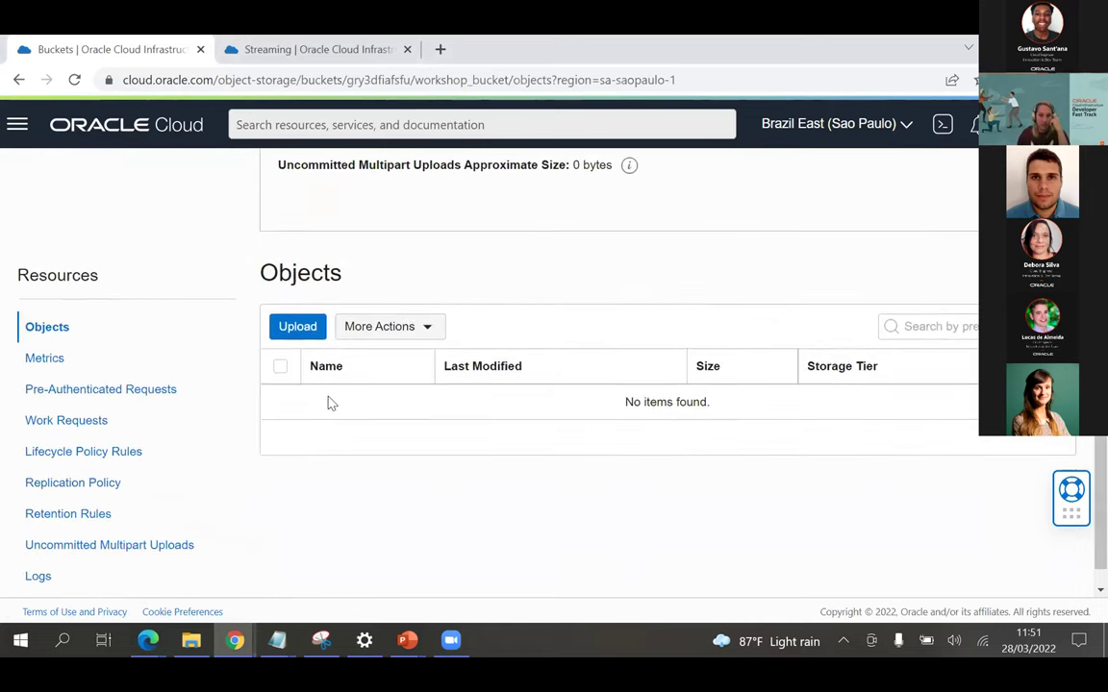
click(297, 328)
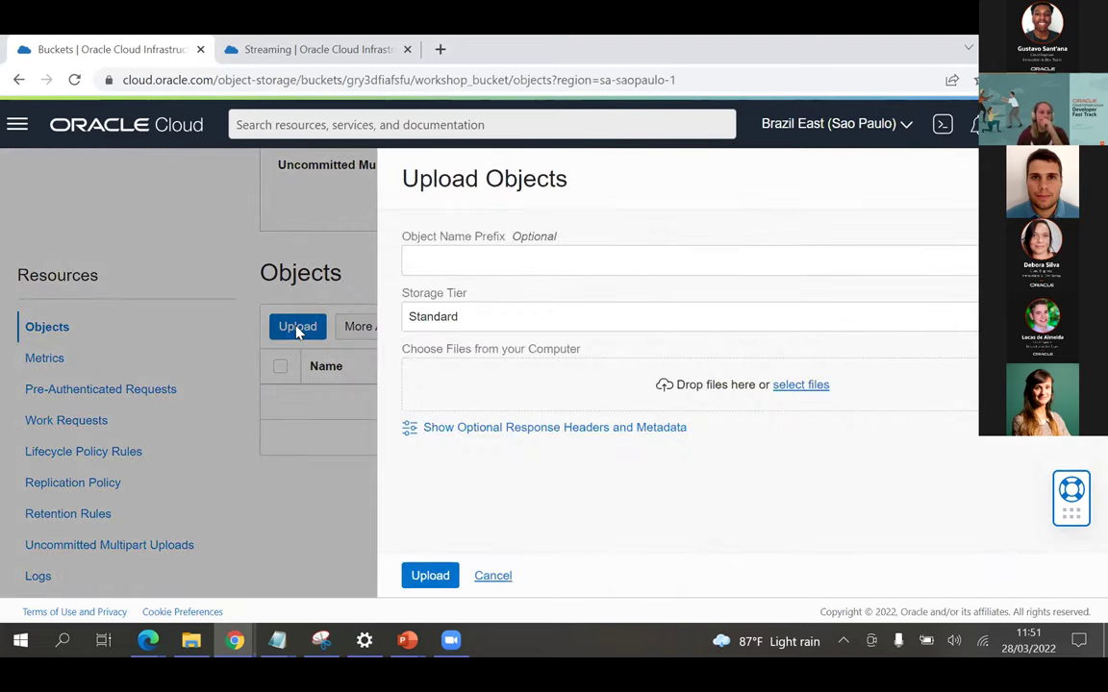
click(807, 386)
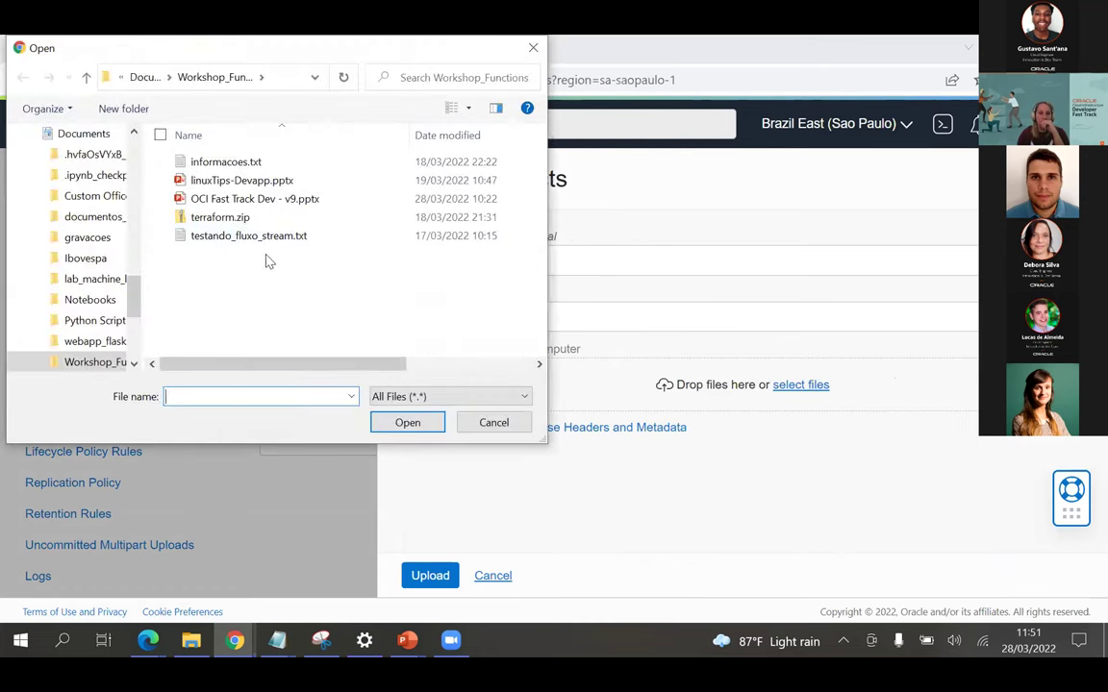
click(259, 240)
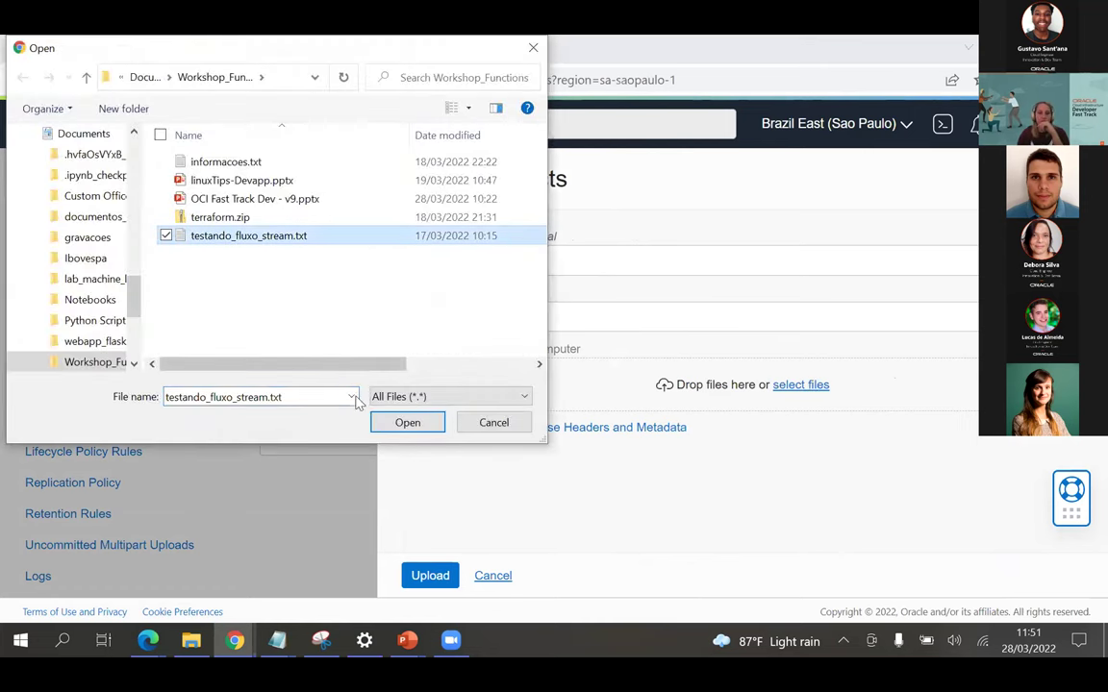
click(402, 424)
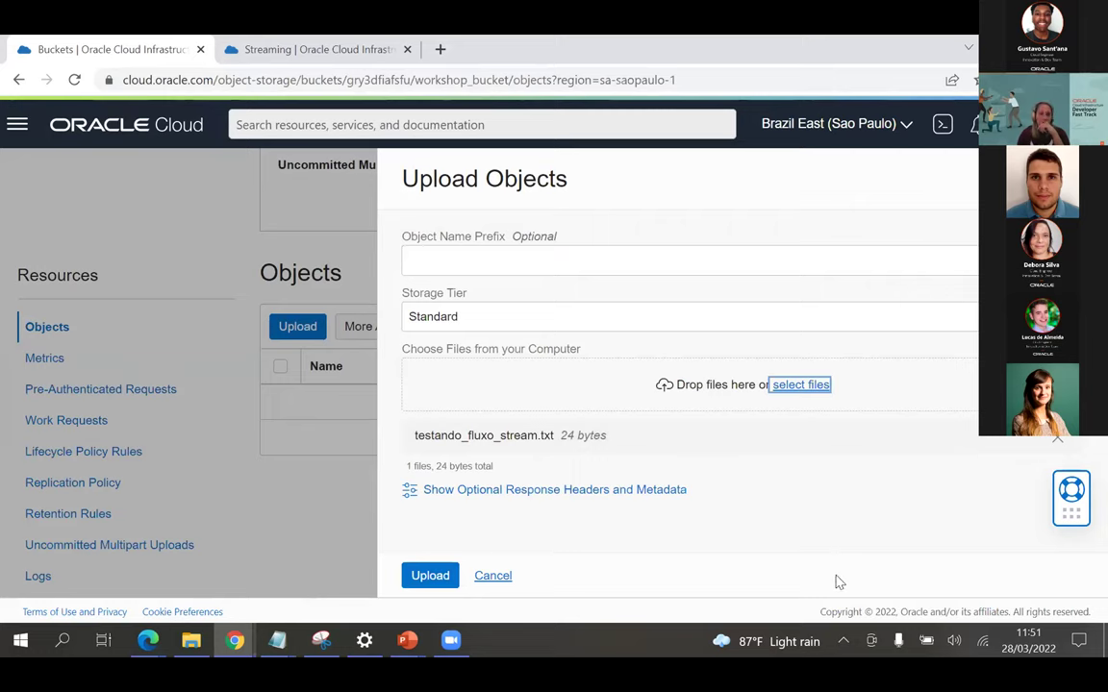
click(428, 576)
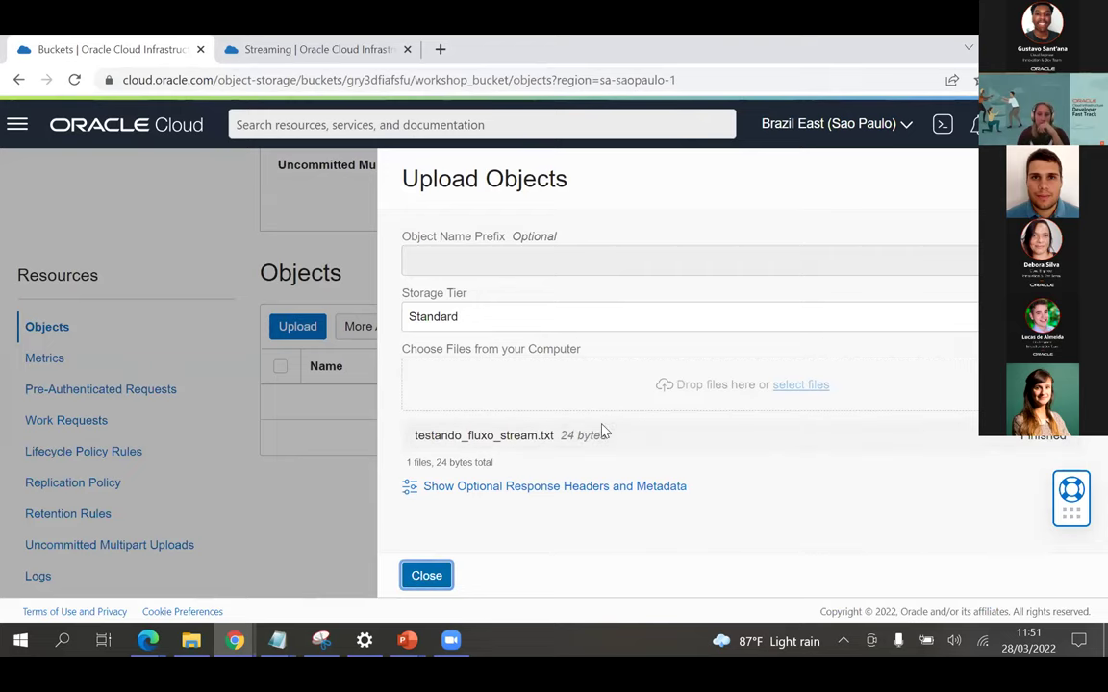
click(438, 575)
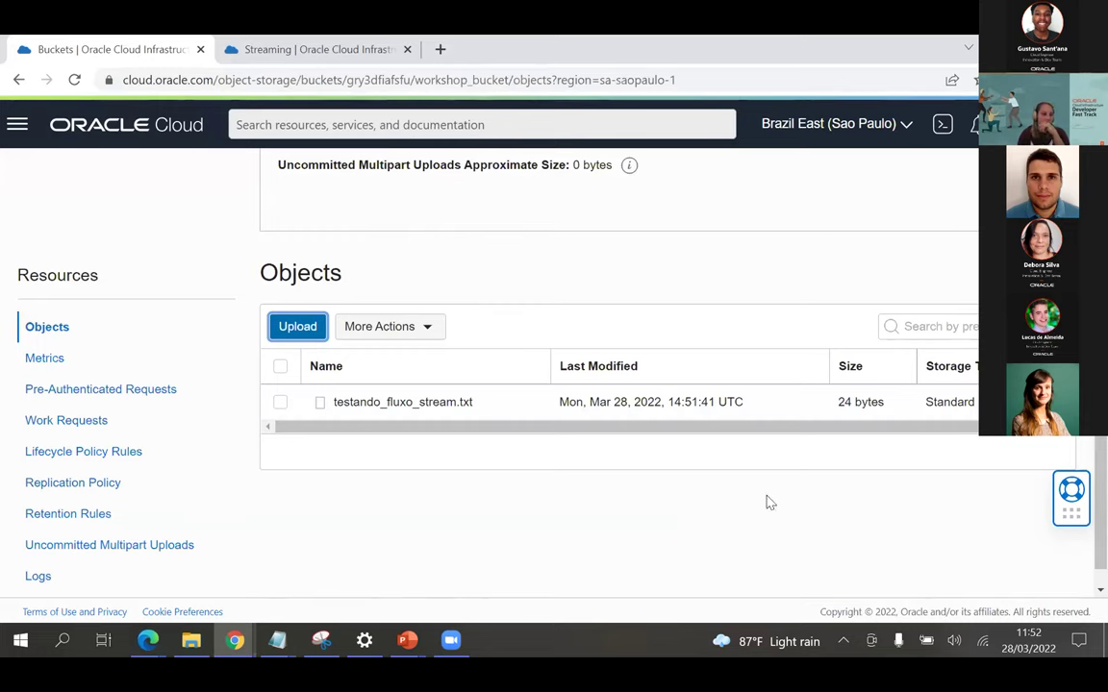
Step: Switch back to the workshop stream's details, load its recent messages, and examine the message value
click(329, 49)
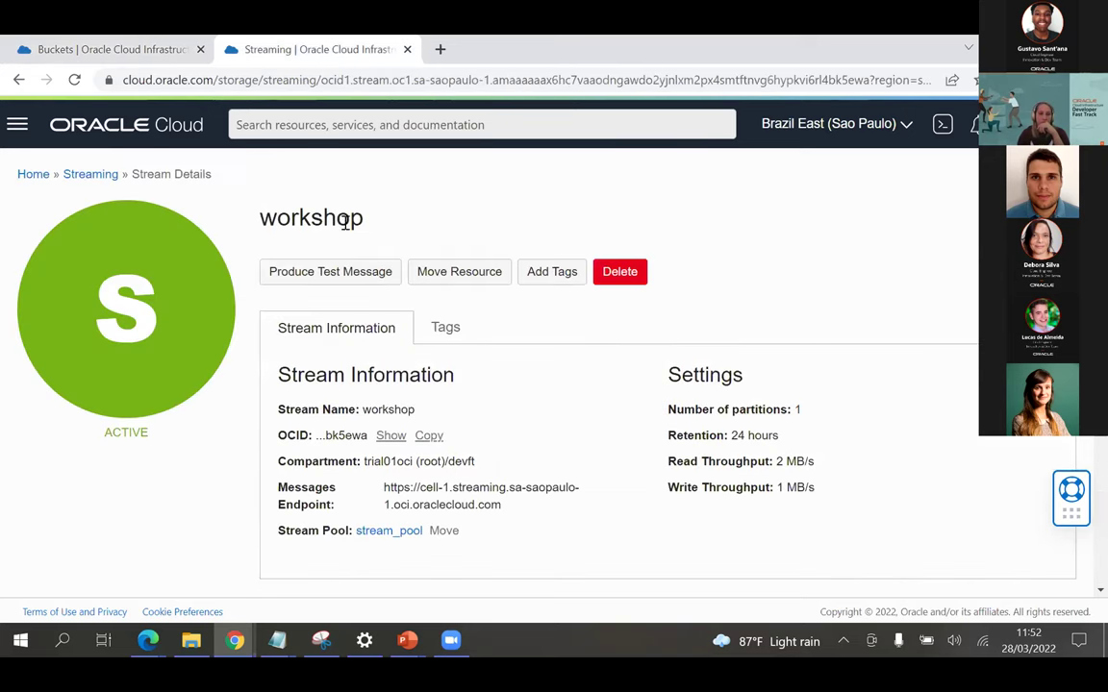
scroll(317, 219, down, 3)
click(352, 460)
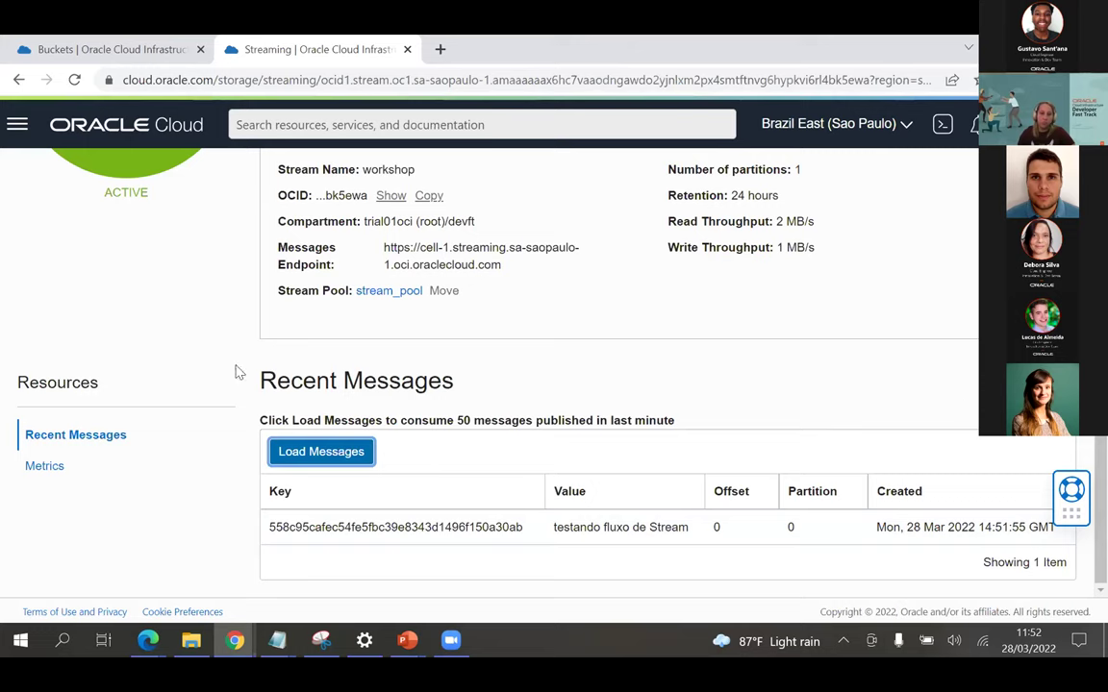
scroll(286, 343, up, 5)
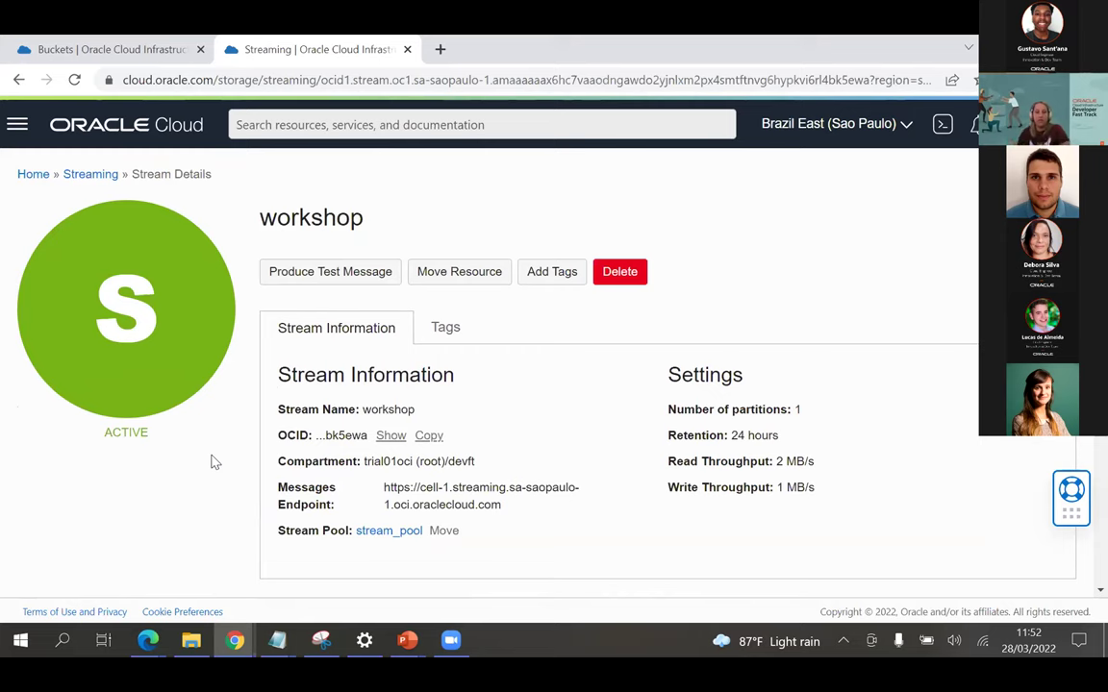
scroll(213, 462, down, 2)
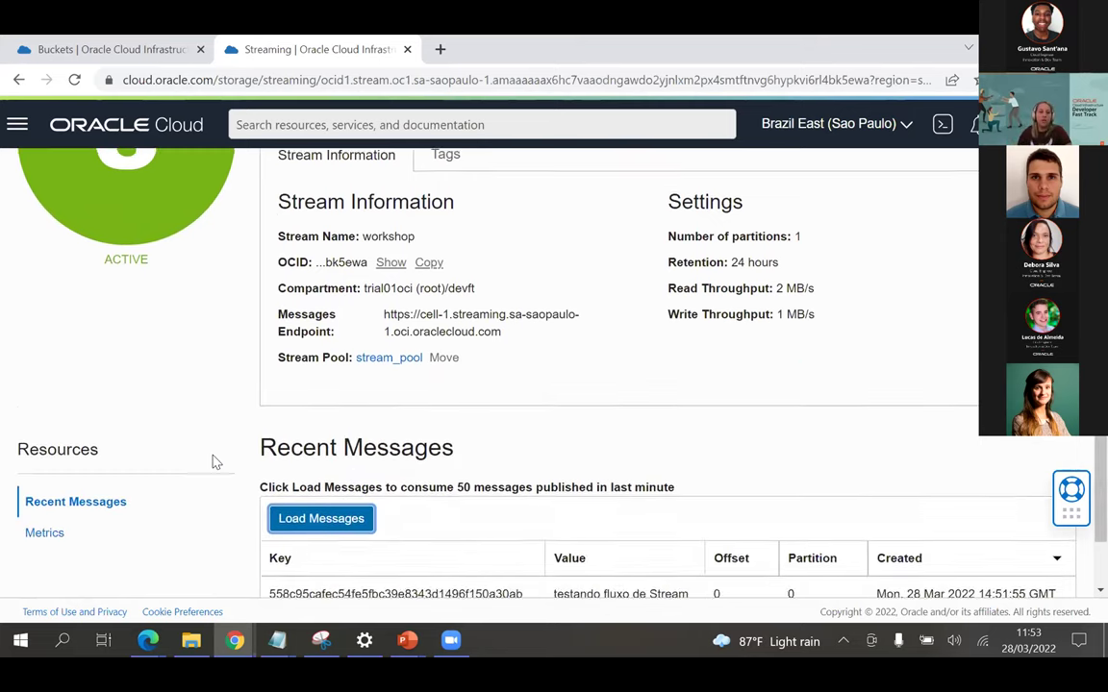
scroll(214, 462, up, 2)
scroll(247, 401, down, 1)
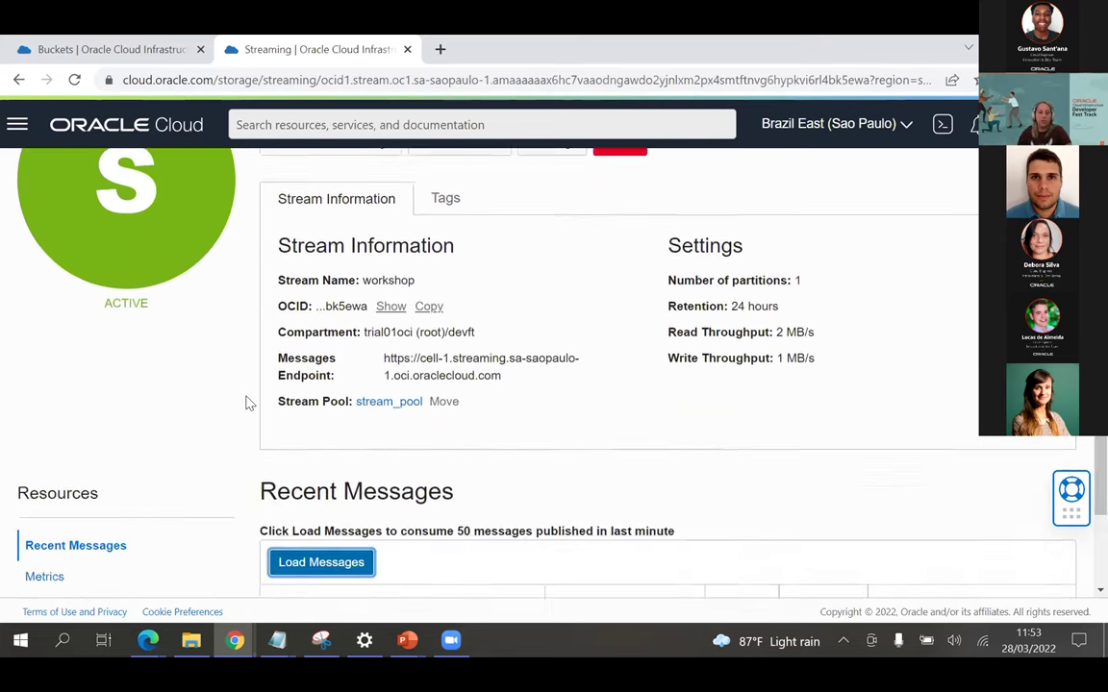
scroll(247, 401, down, 1)
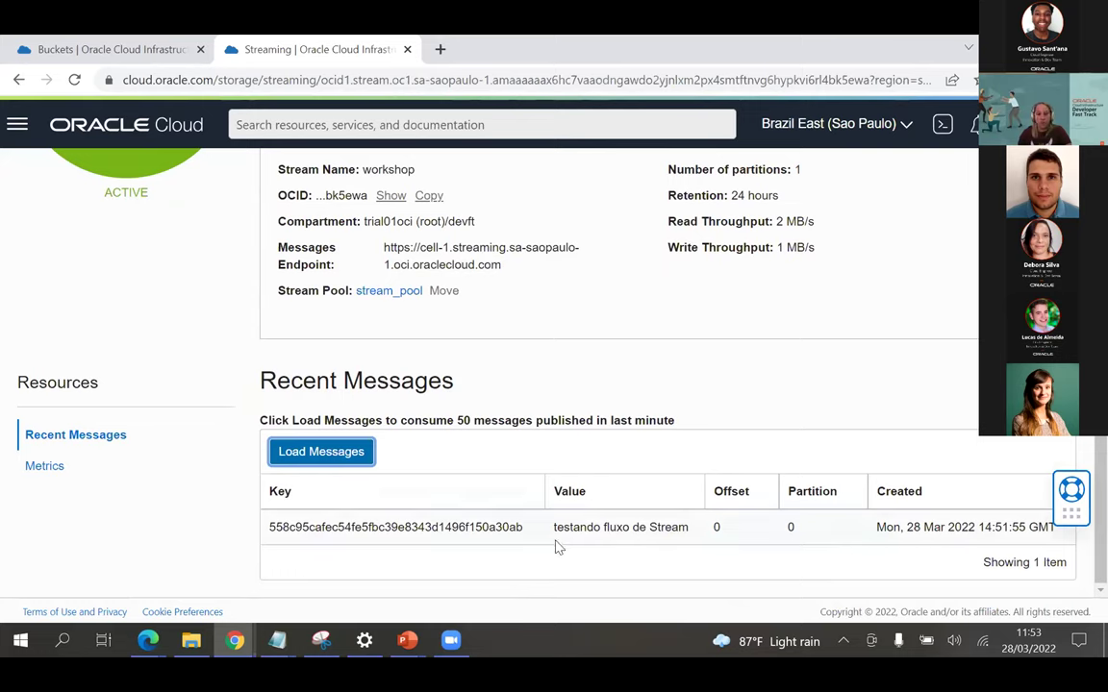